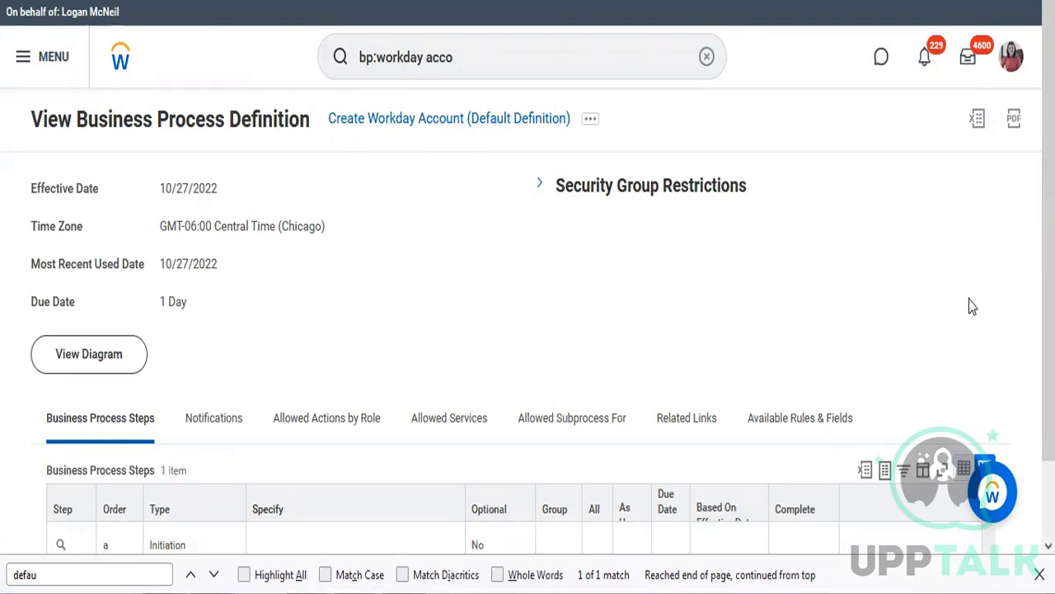
- Open the Create Workday Account default business process definition for editing
scroll(1025, 314, down, 1)
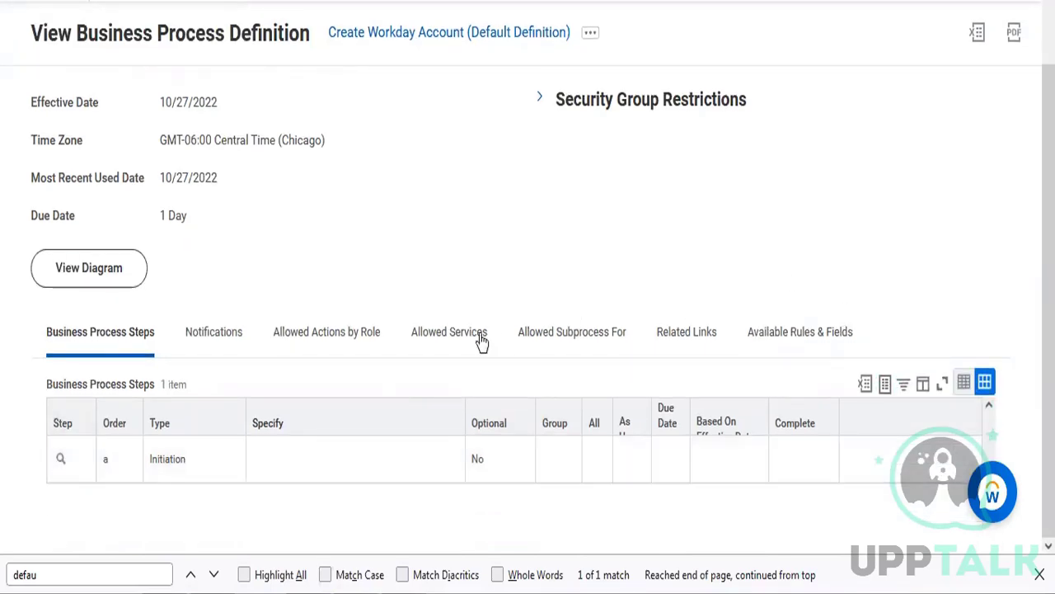
click(587, 38)
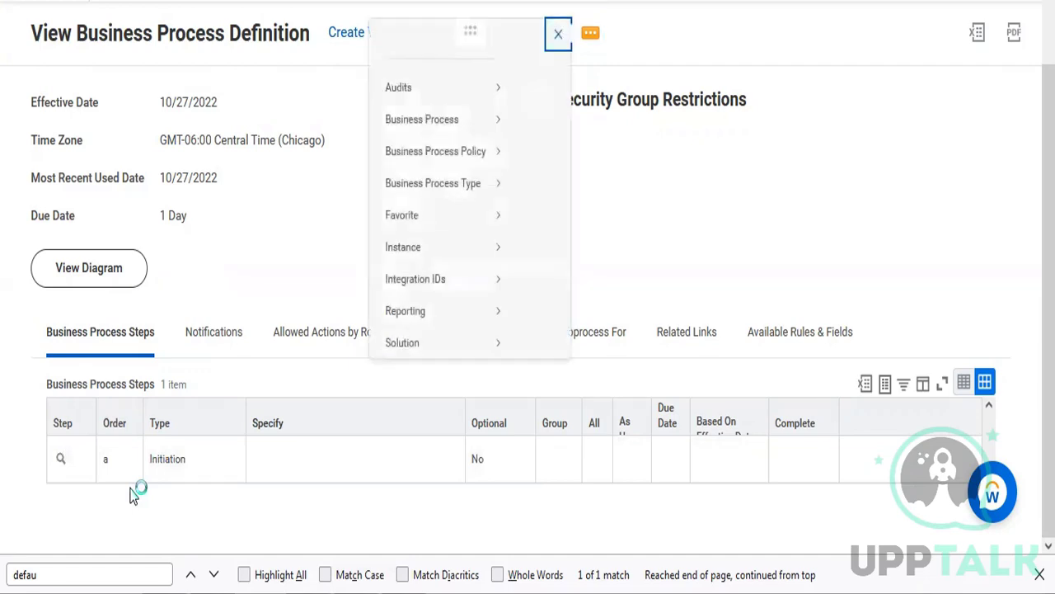
mouse_move(160, 137)
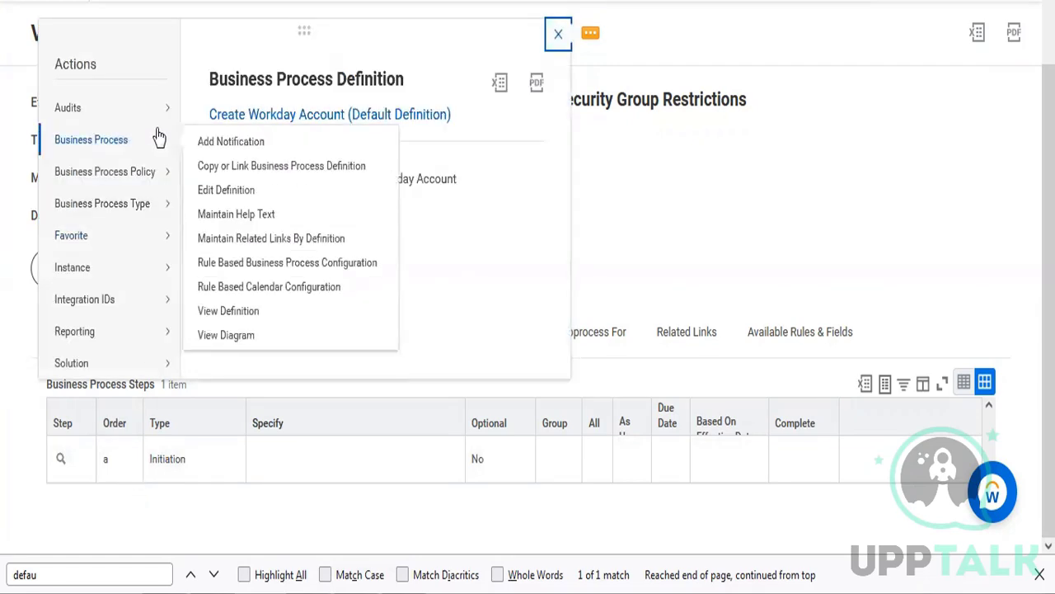
click(221, 191)
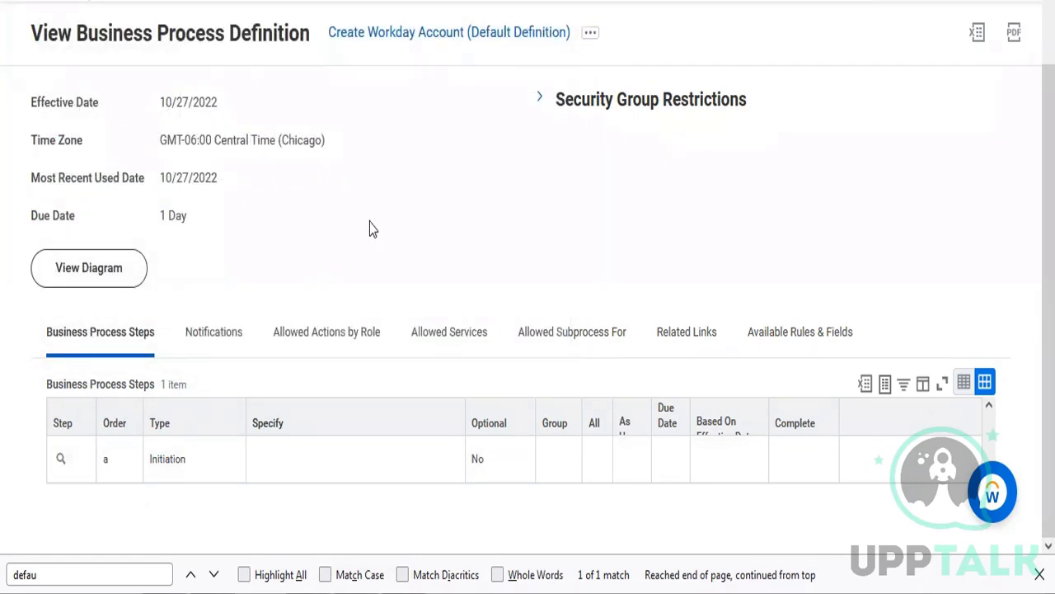
click(359, 391)
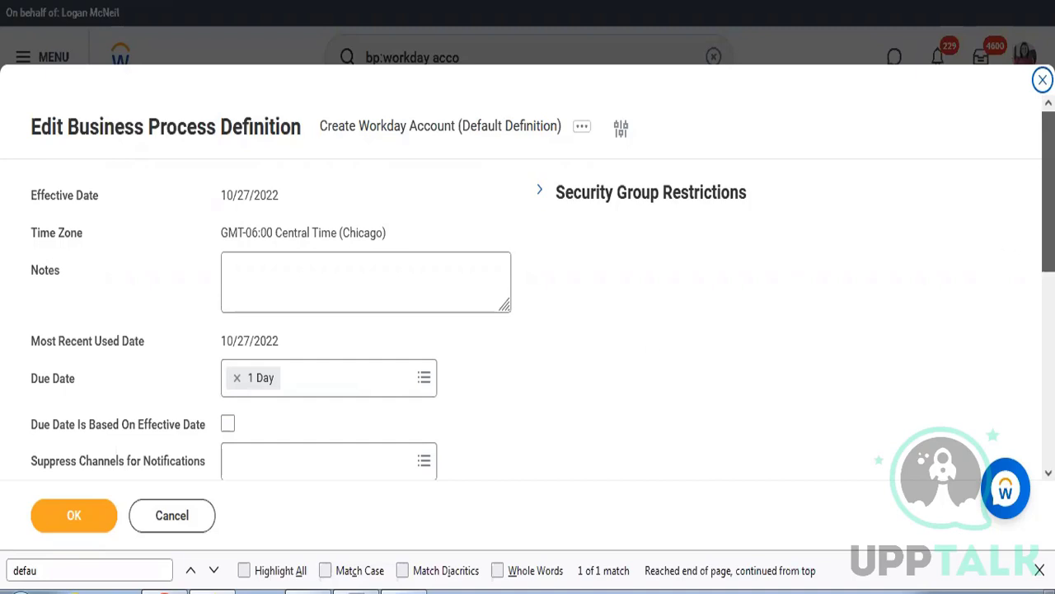
- Add a new row to the business process steps and set its order to b
scroll(1025, 377, down, 5)
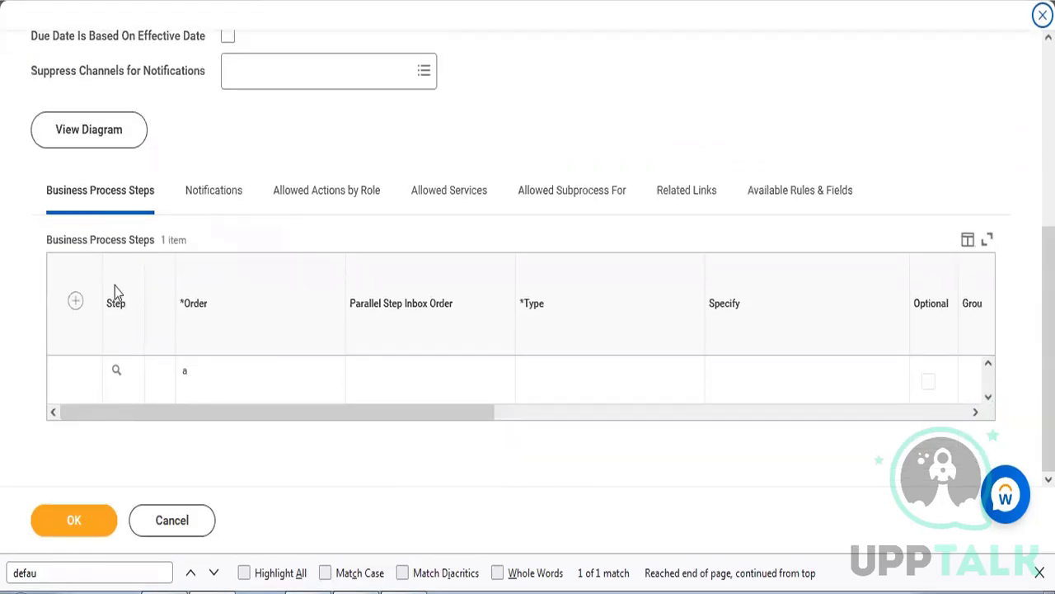
click(75, 305)
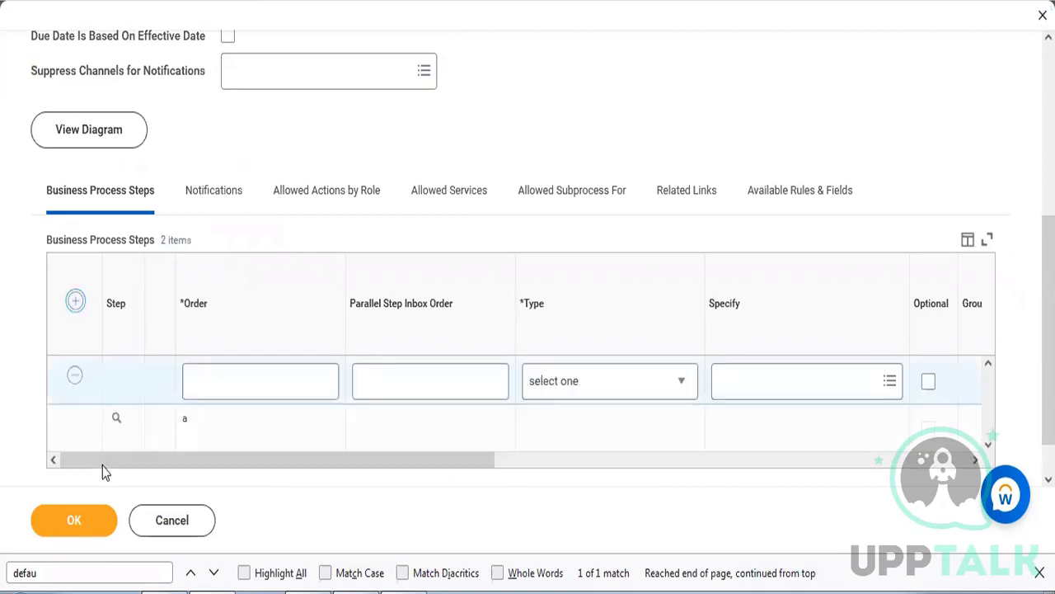
click(216, 381)
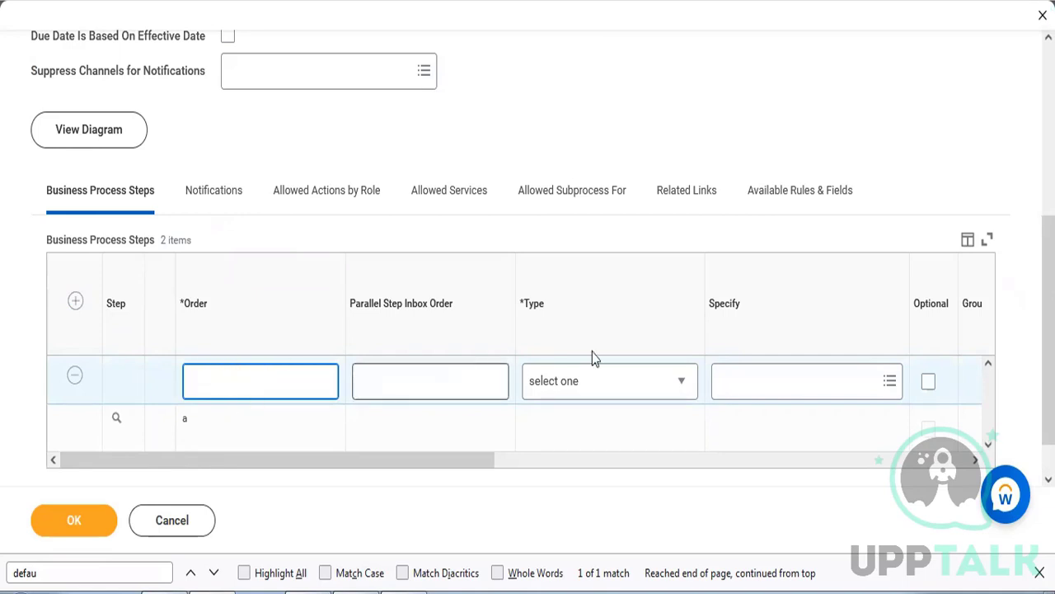
click(561, 376)
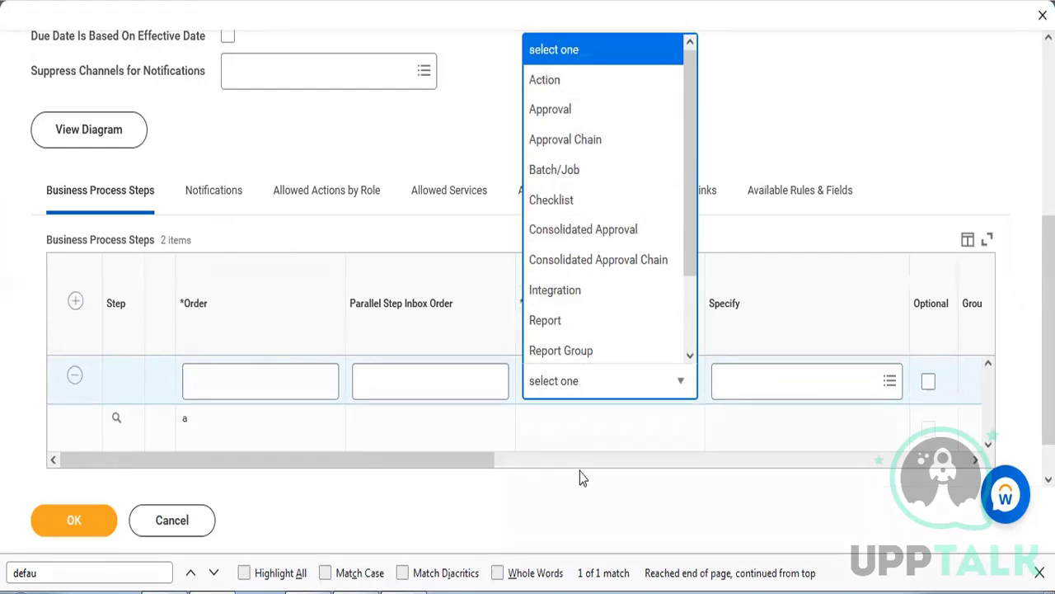
click(587, 441)
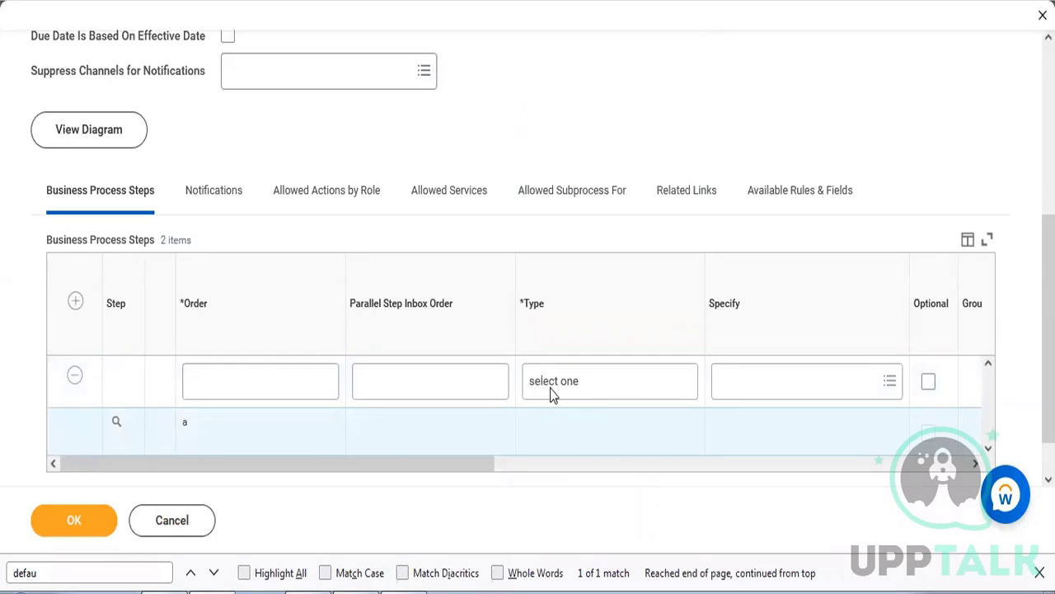
click(589, 385)
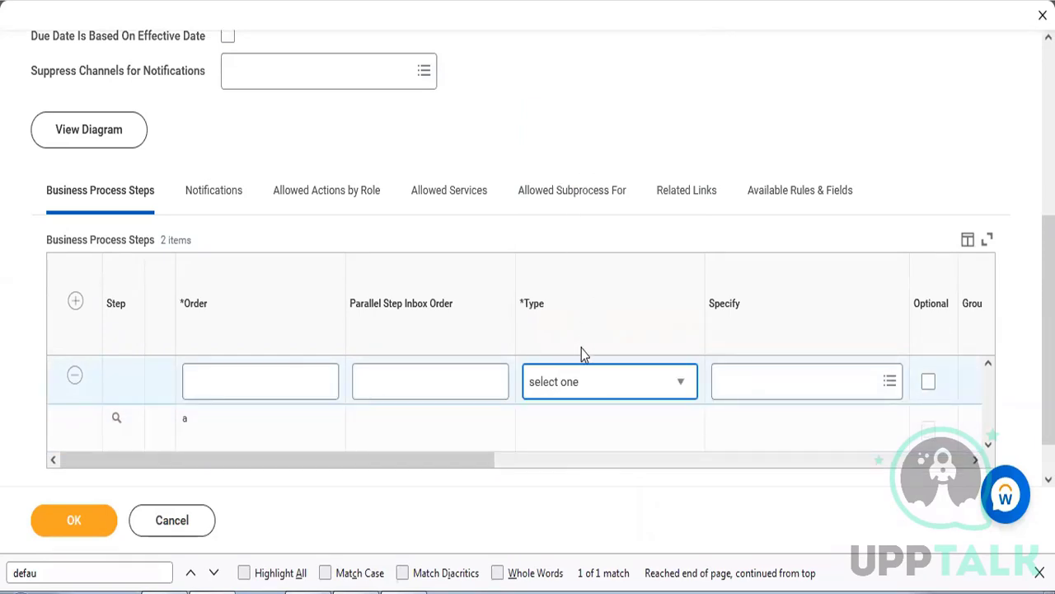
click(580, 376)
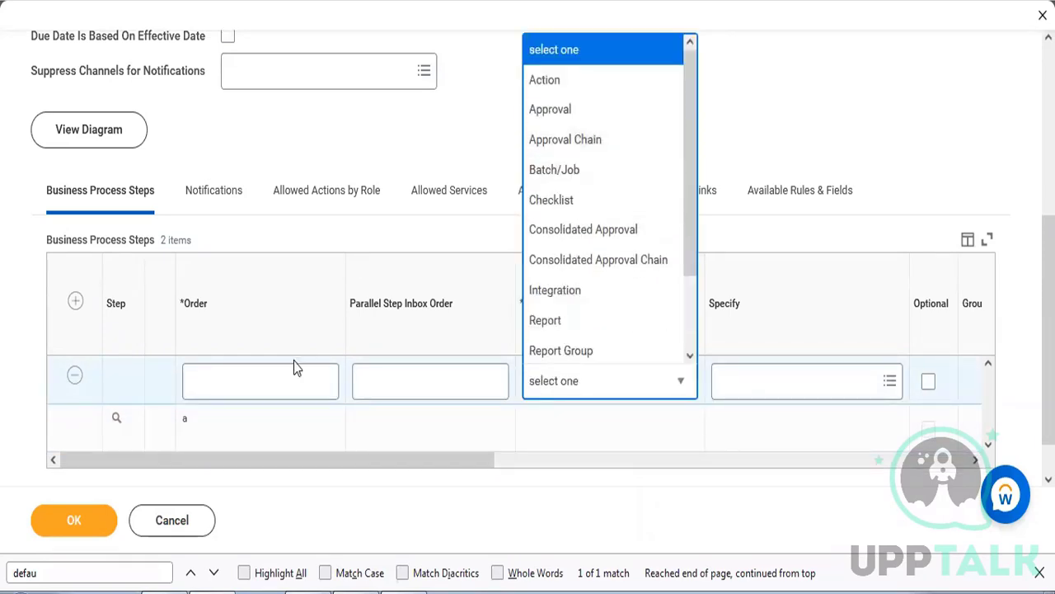
click(284, 379)
text(b)
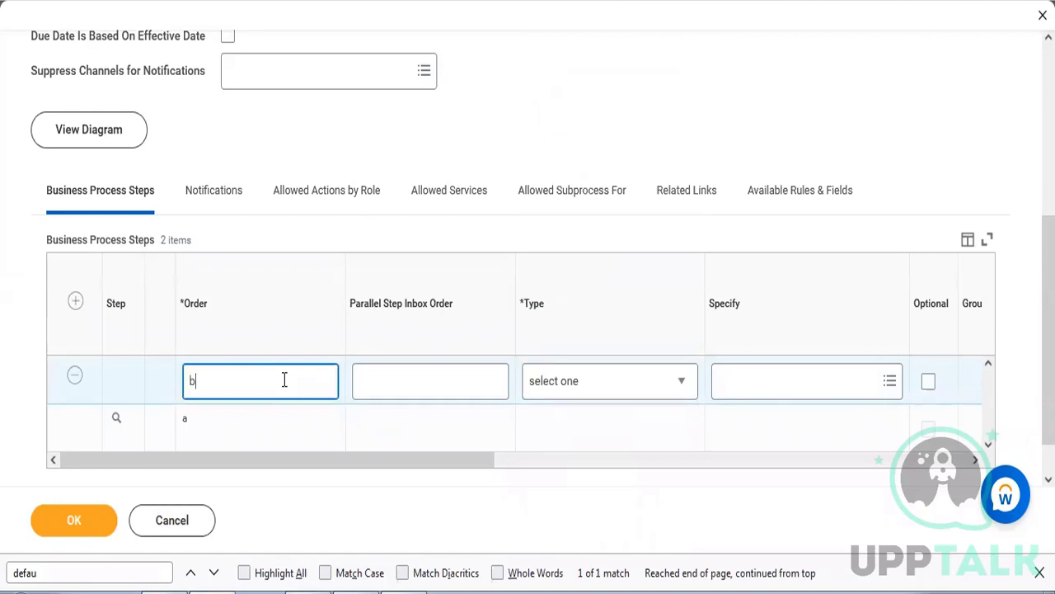
- Try to make step b an Action and search for "create" as the action it specifies
click(547, 393)
click(547, 393)
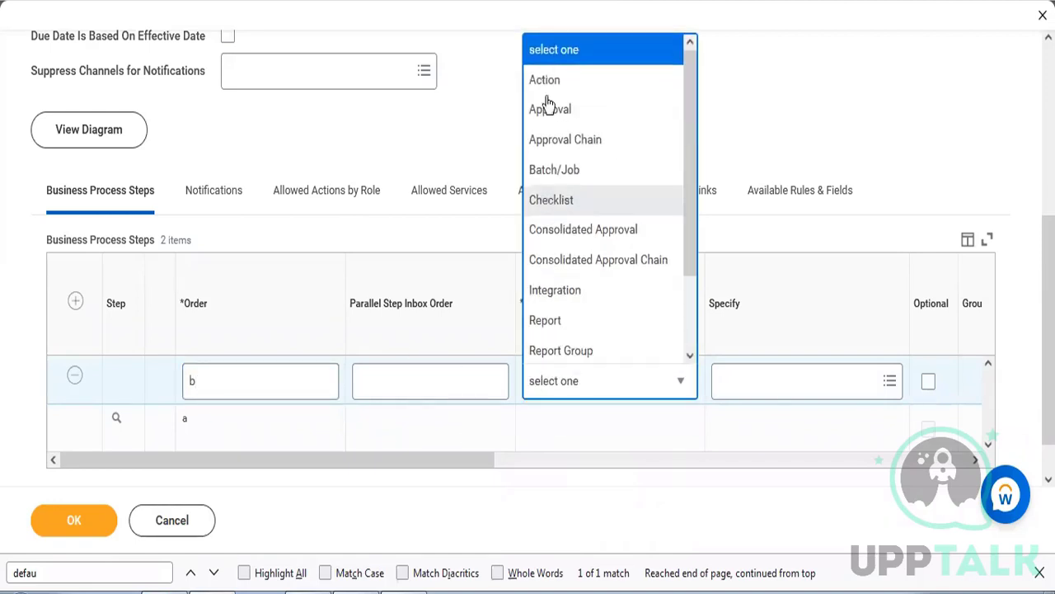
click(546, 79)
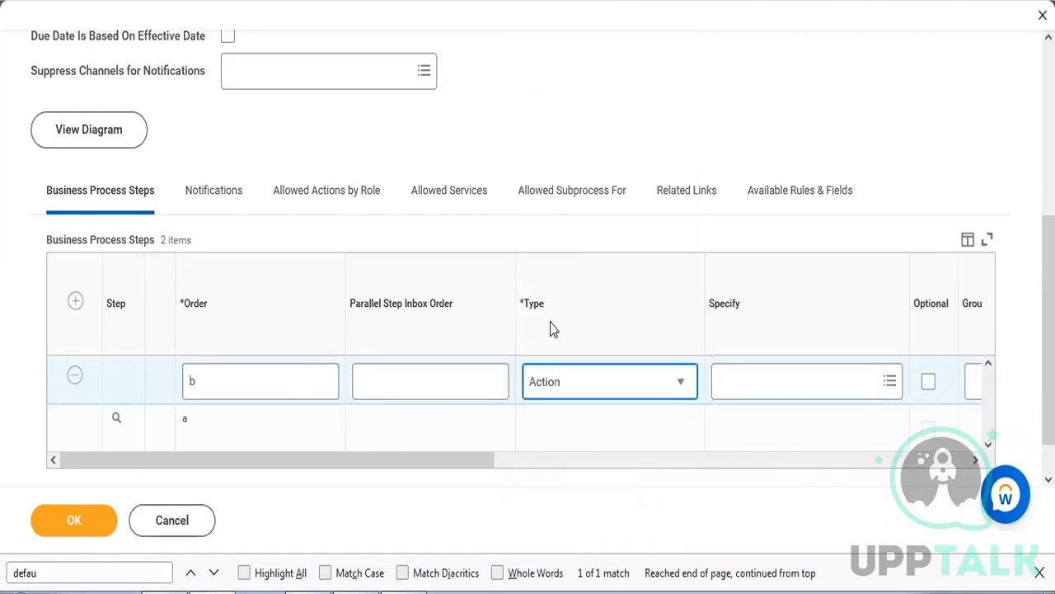
click(777, 381)
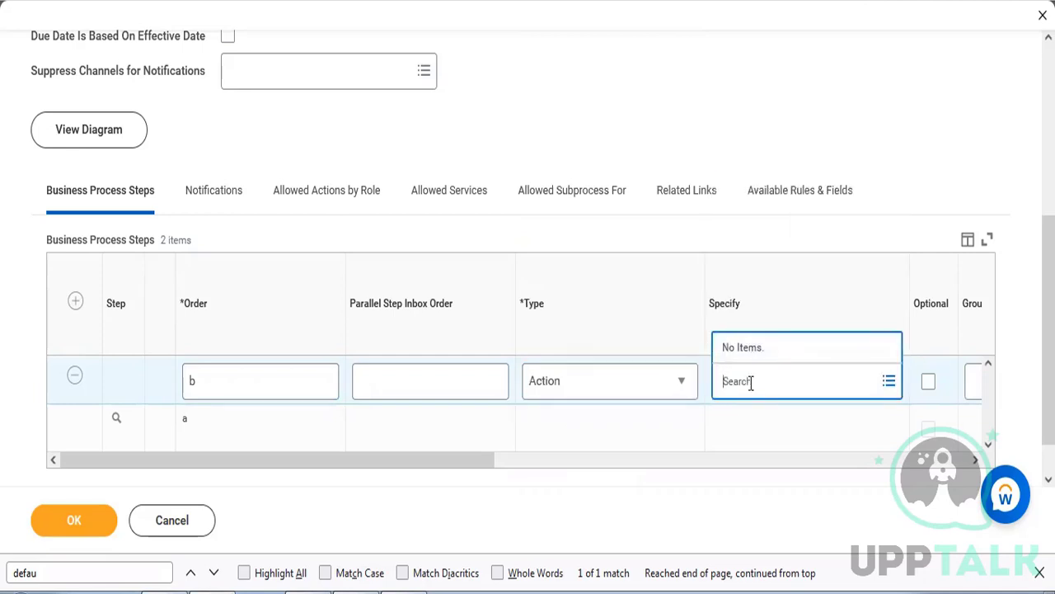
text(create)
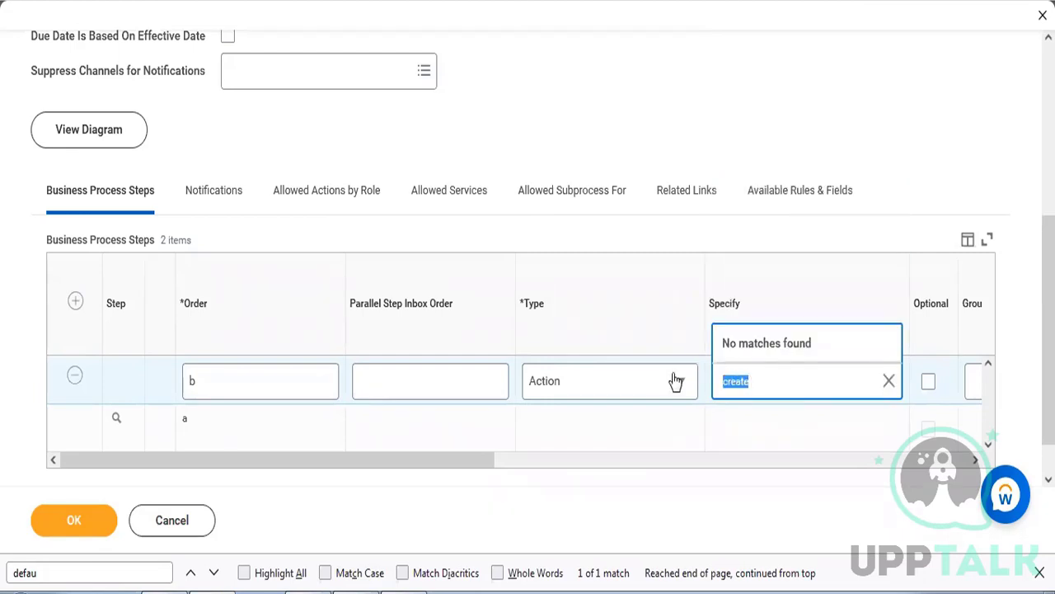
- Set step b's type to Approval and assign the Security Administrator group to it
click(624, 385)
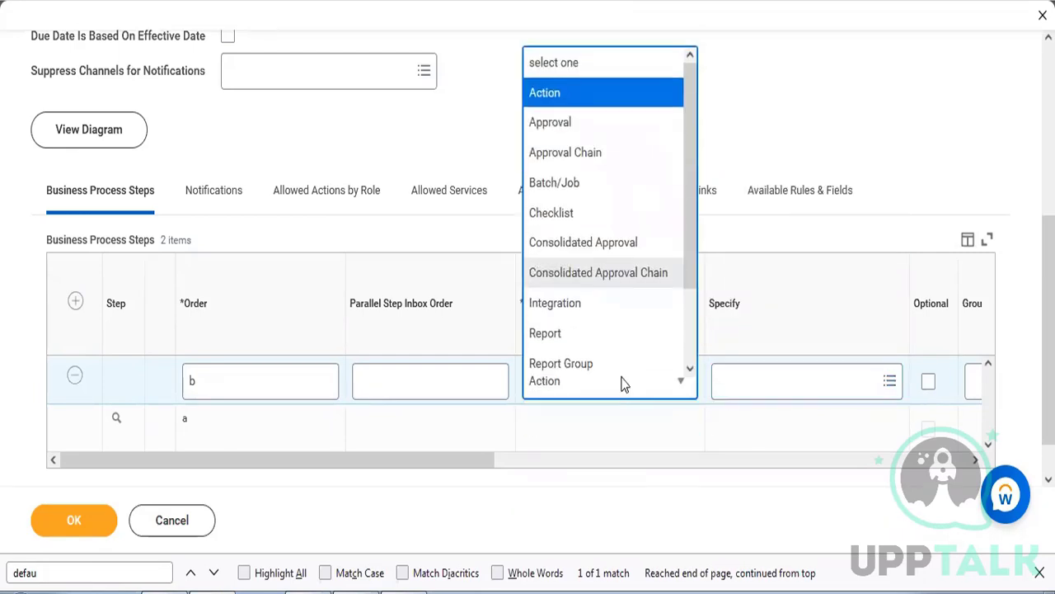
click(576, 115)
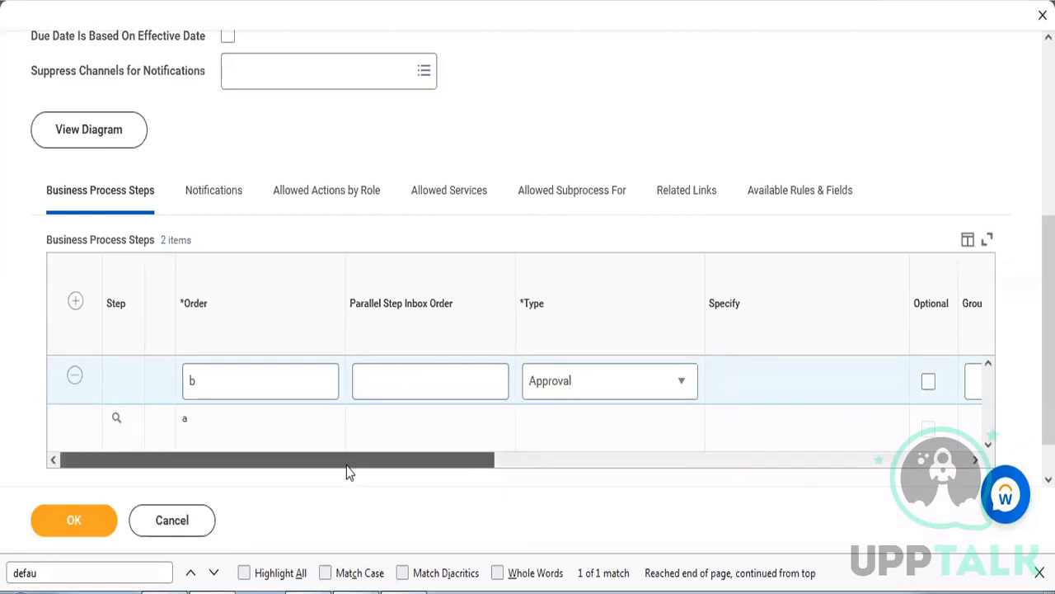
drag(346, 463, 502, 513)
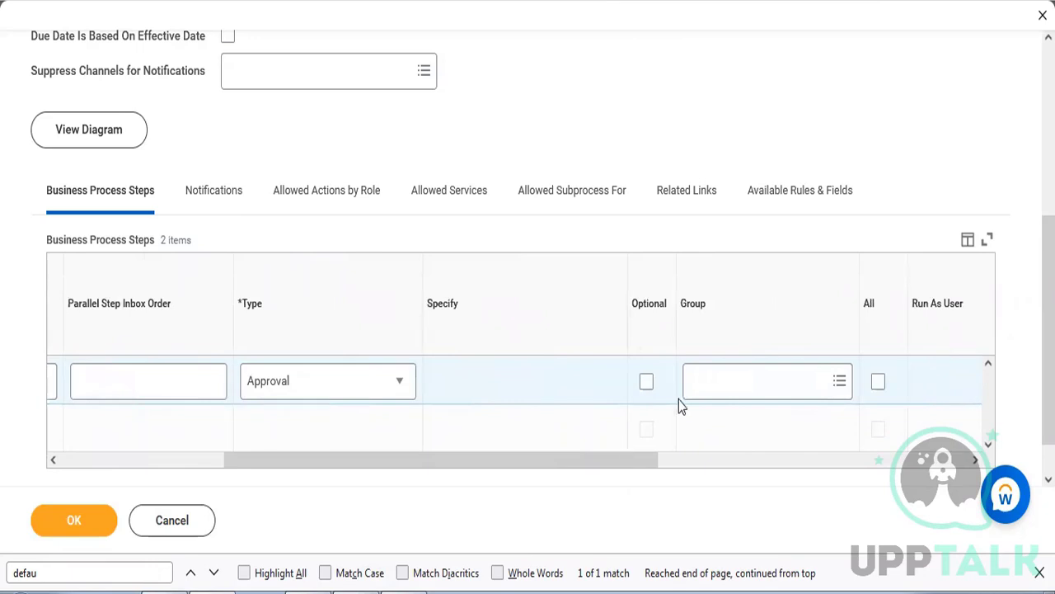
click(701, 382)
text(secu)
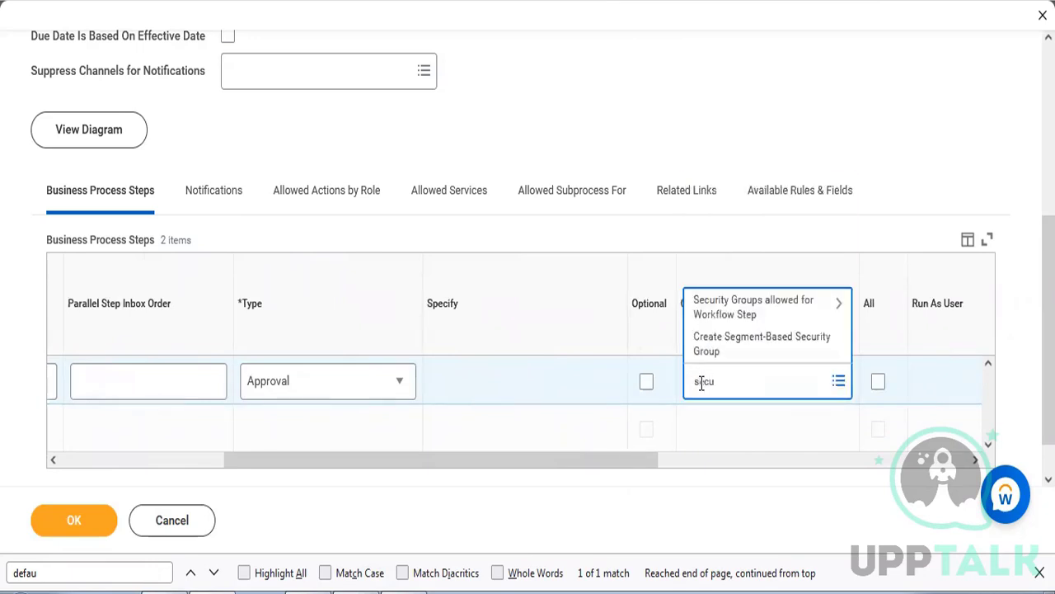
key(Return)
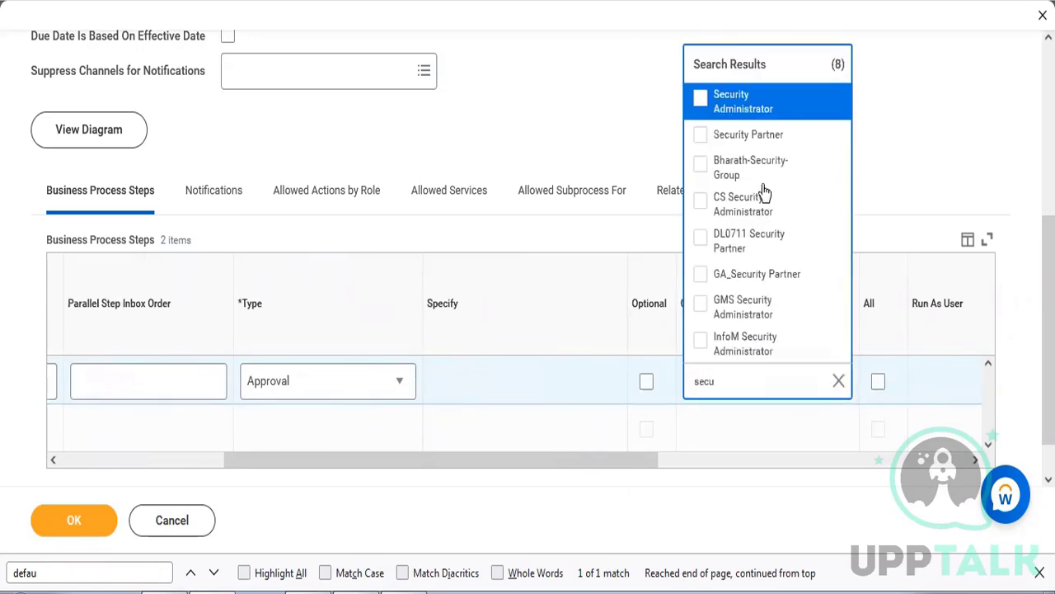
click(749, 115)
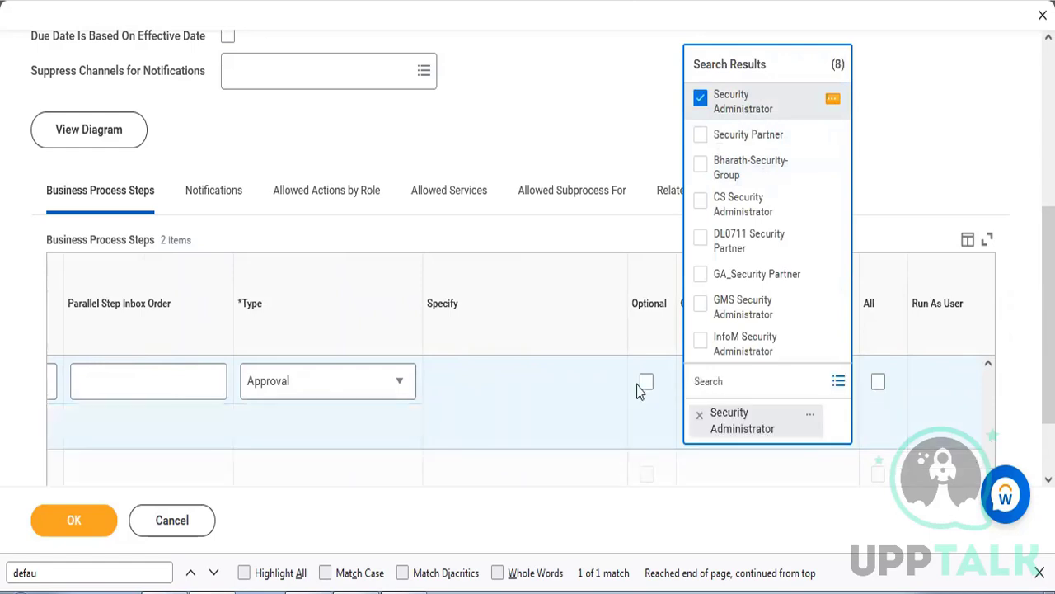
click(596, 426)
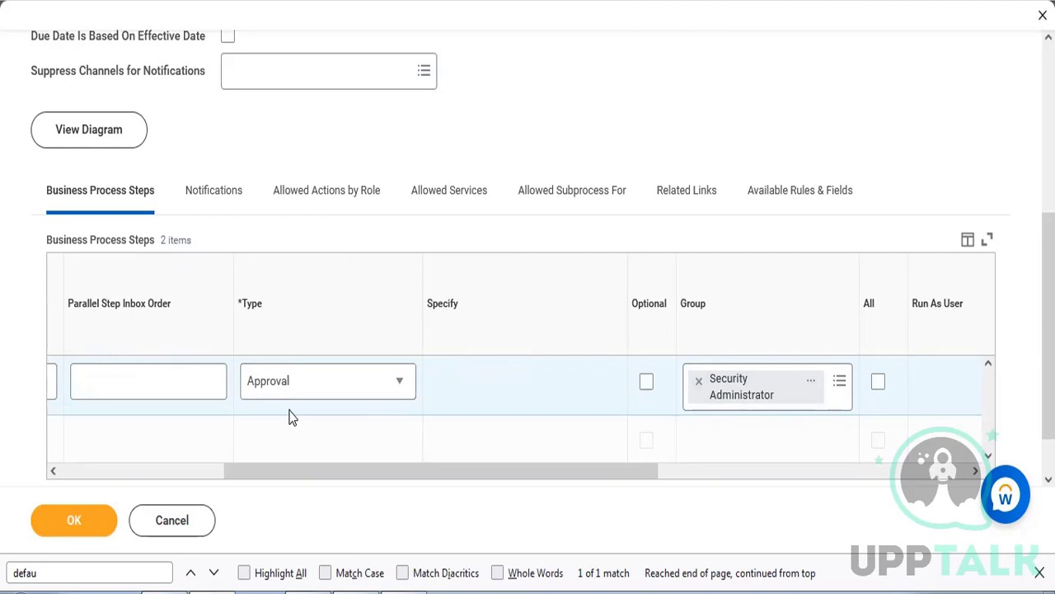
- Add another business process step row above step b and set its type to Approval Chain
click(145, 475)
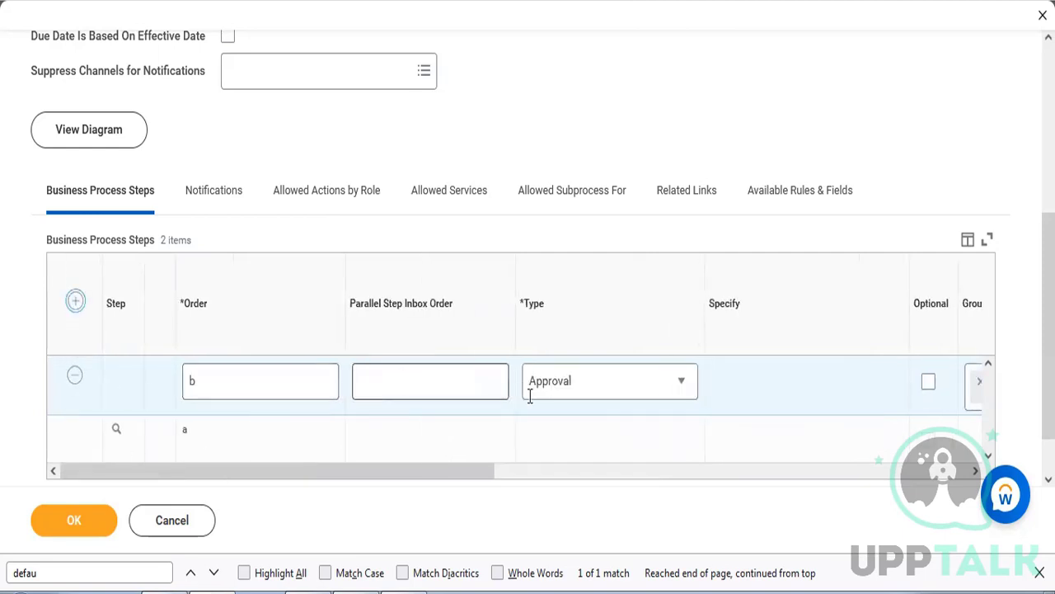
click(570, 376)
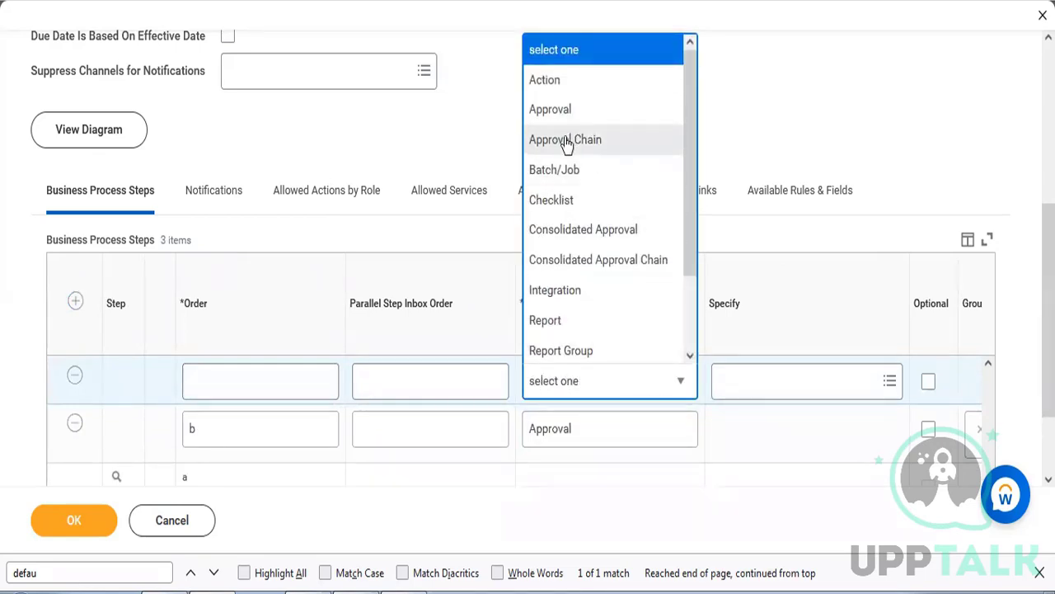
click(567, 143)
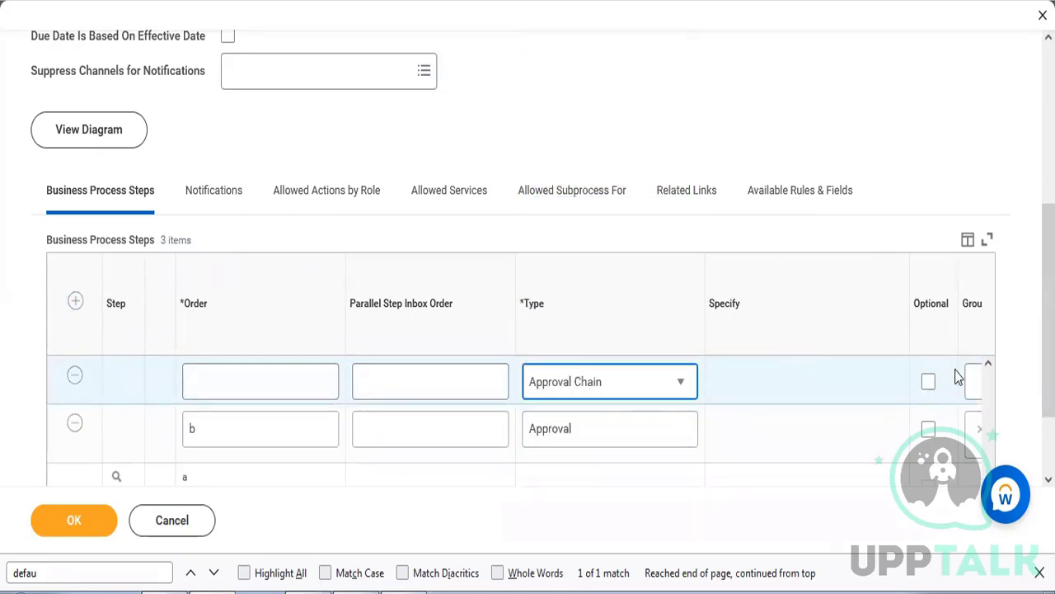
- Assign the Security Partner group to the Approval Chain step from the security groups allowed for workflow steps
scroll(810, 321, down, 1)
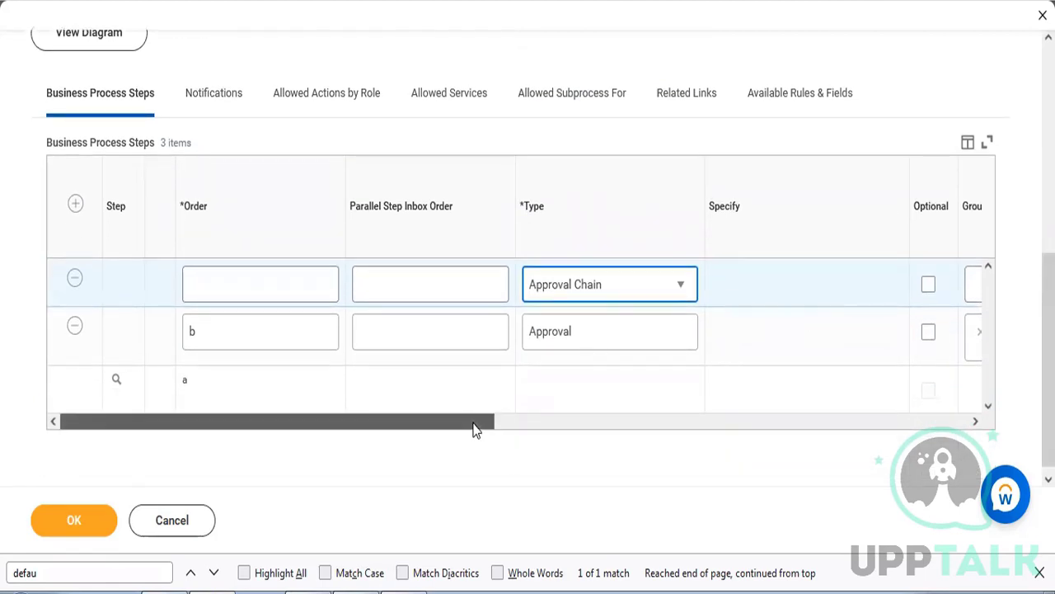
drag(471, 426, 645, 436)
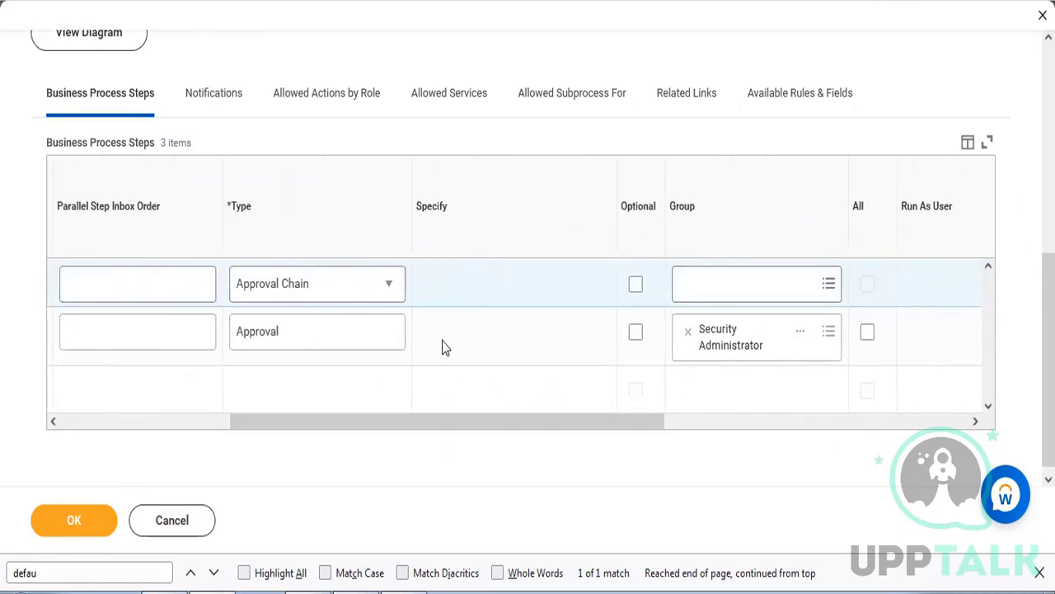
click(718, 282)
text(security)
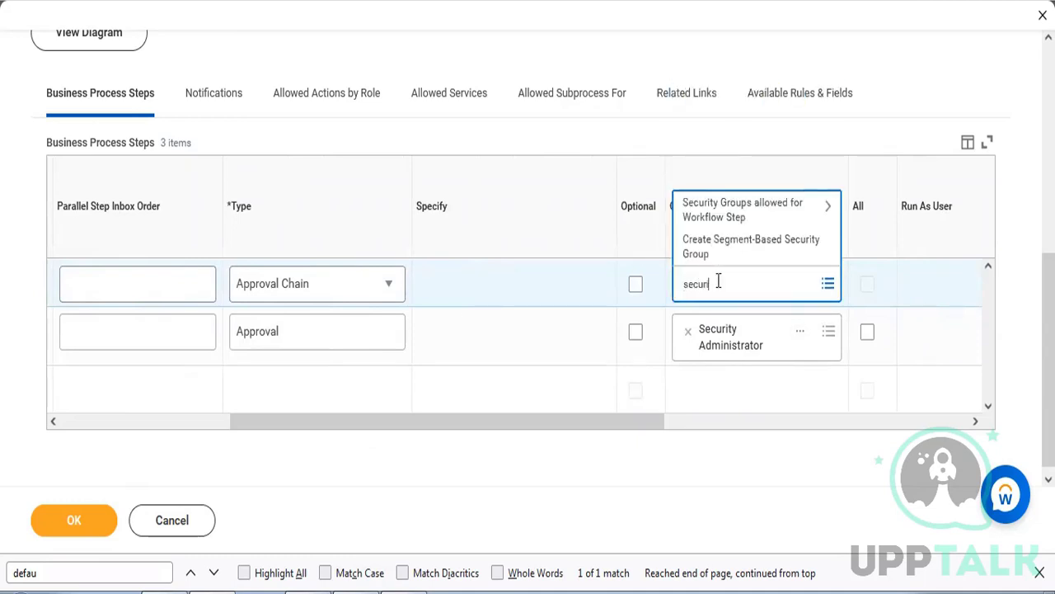
text( admin)
key(Return)
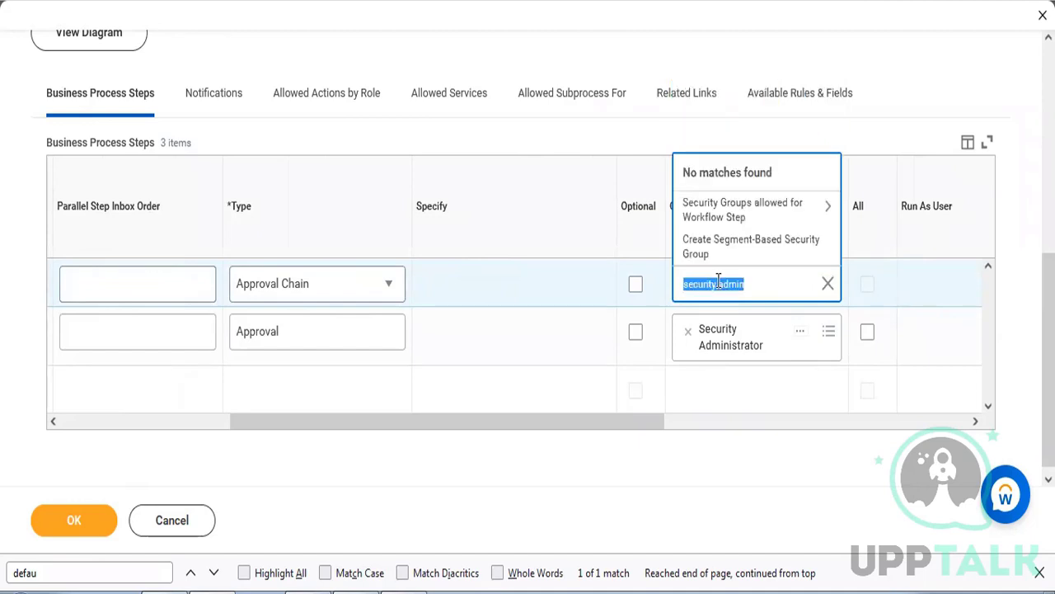
click(746, 213)
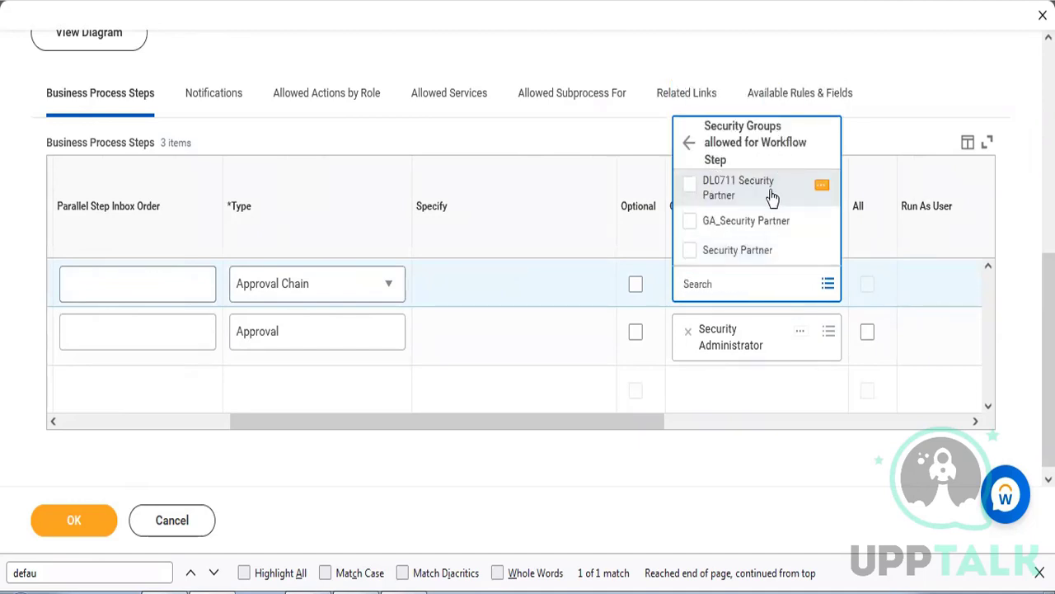
click(747, 254)
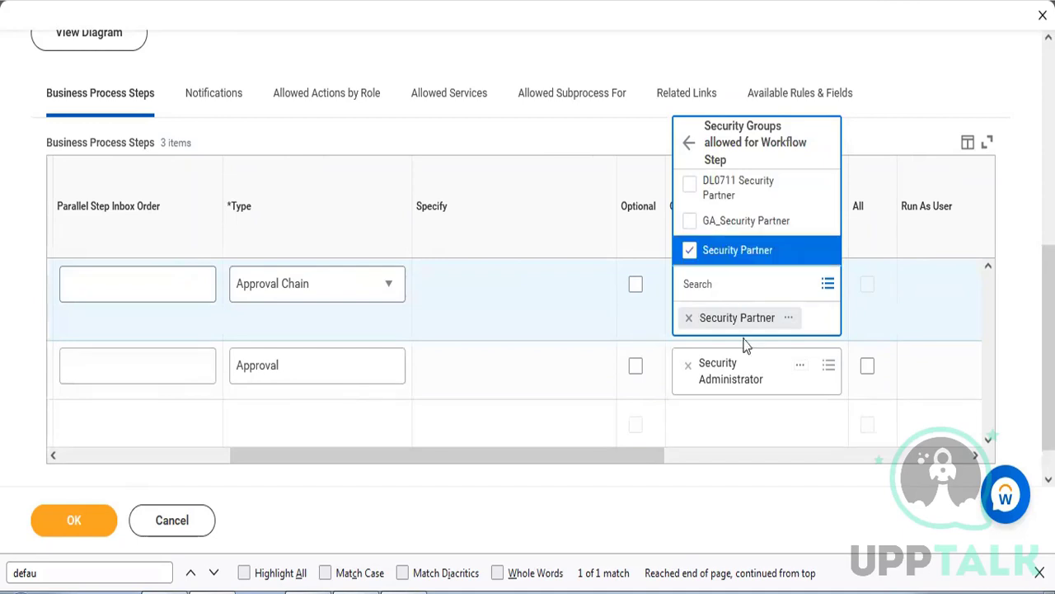
click(732, 280)
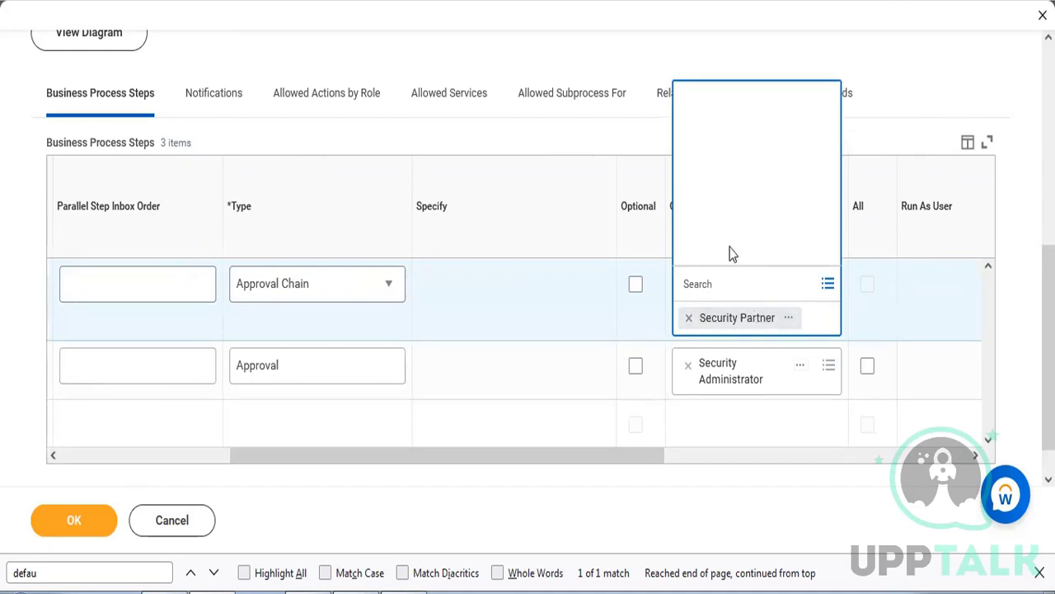
click(745, 202)
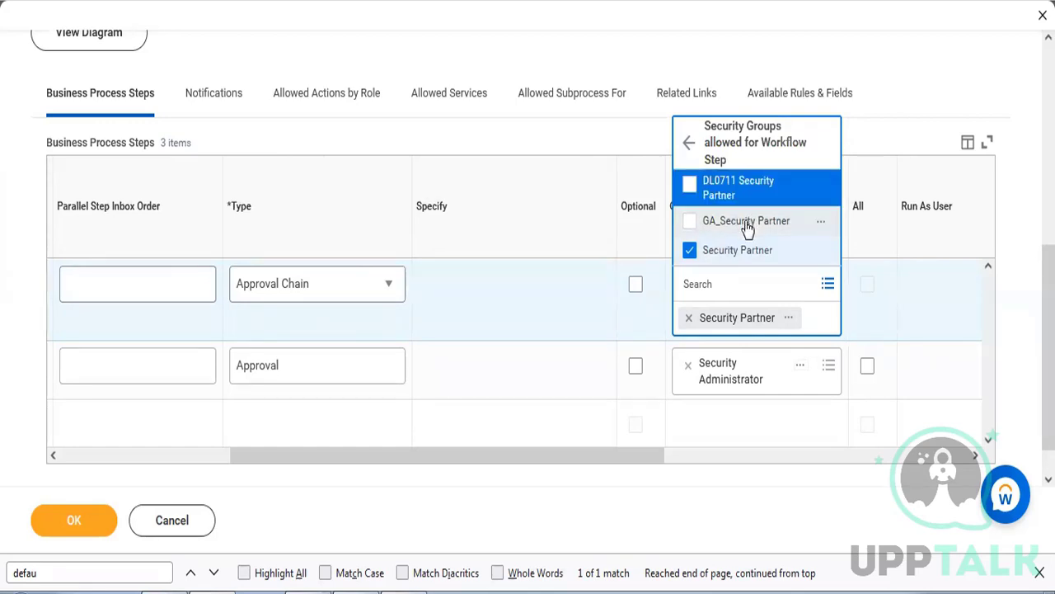
- Add the GA_Security Partner group to the Approval Chain step alongside Security Partner
click(747, 223)
click(608, 227)
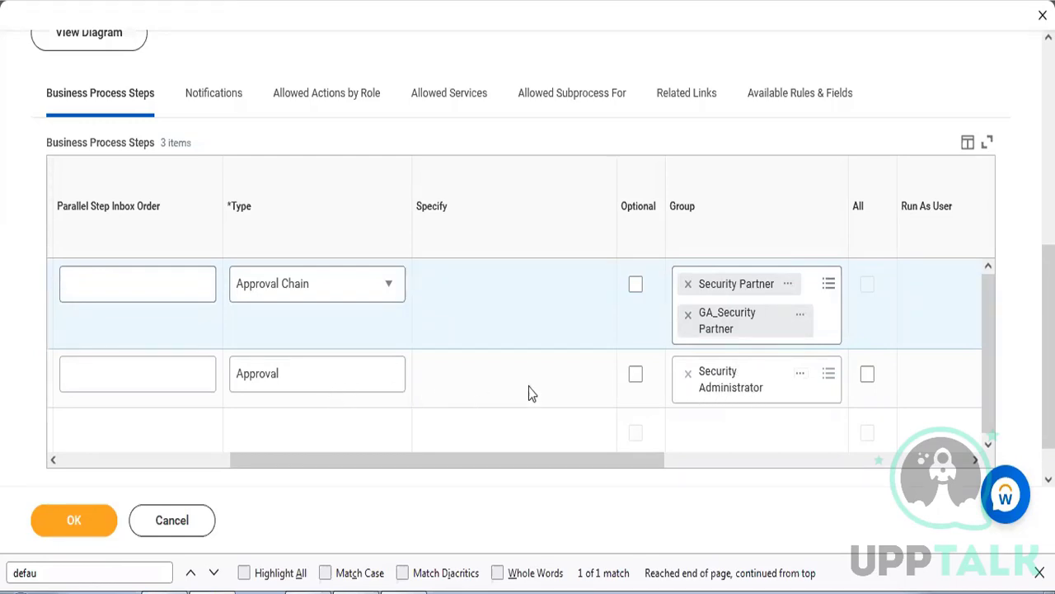
- Try the All option on the Security Administrator approval step and clear it again
click(867, 375)
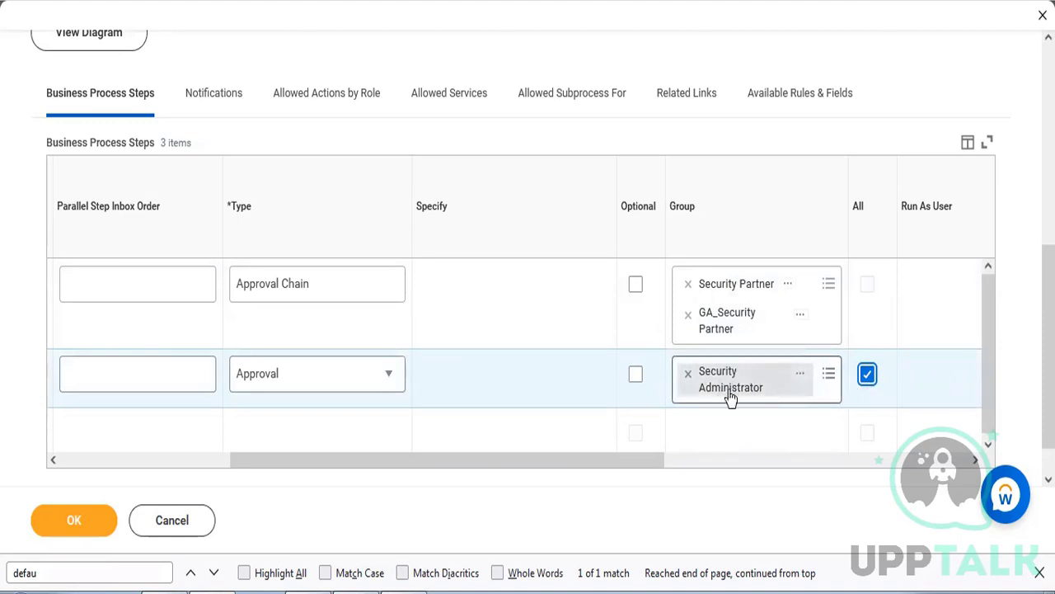
click(867, 387)
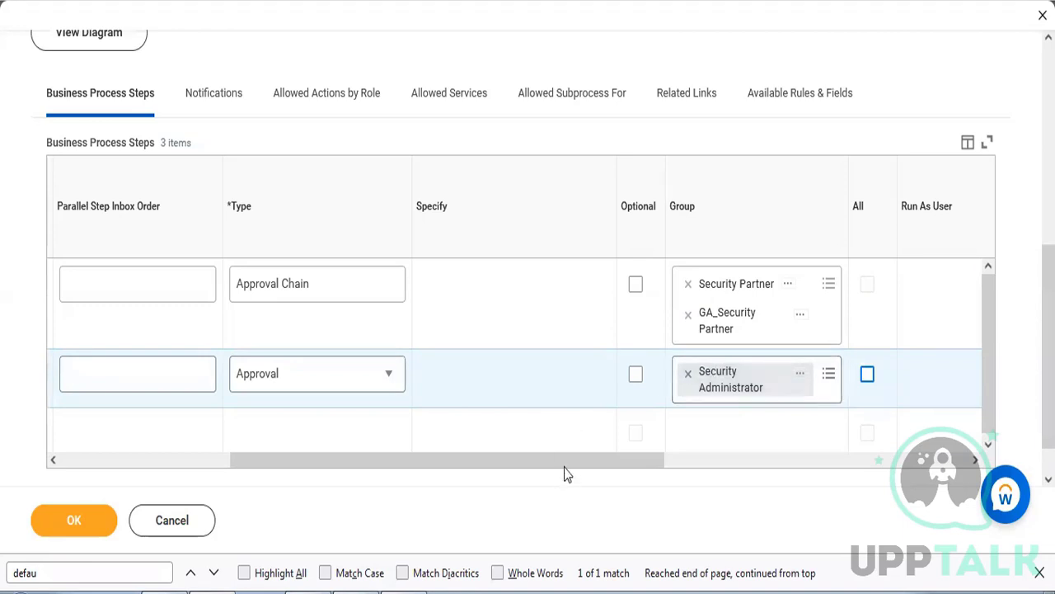
- Set the due date of the Security Administrator approval step to 2 Days
drag(567, 460, 835, 527)
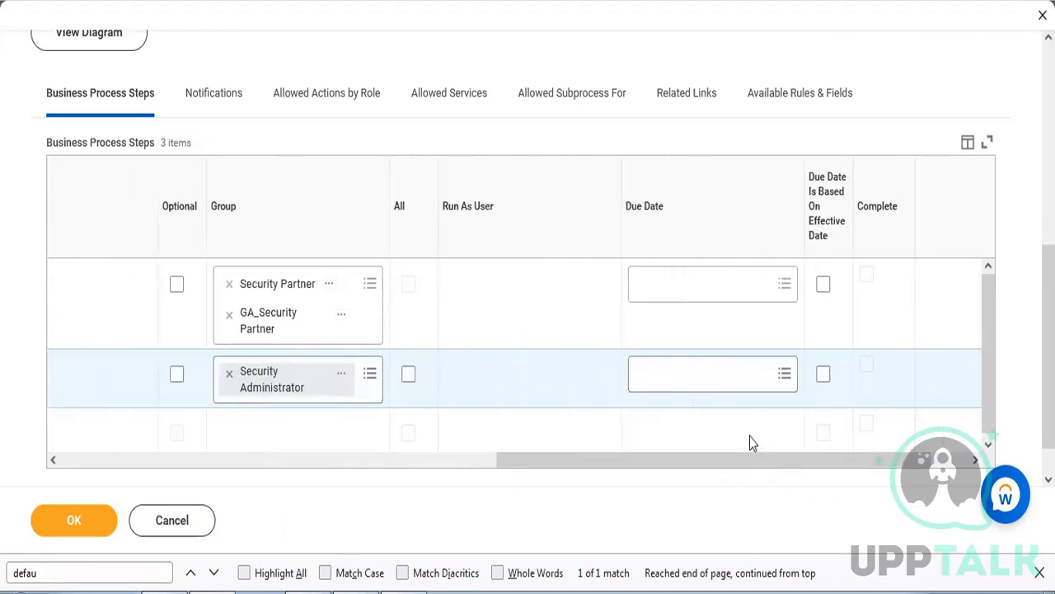
click(730, 384)
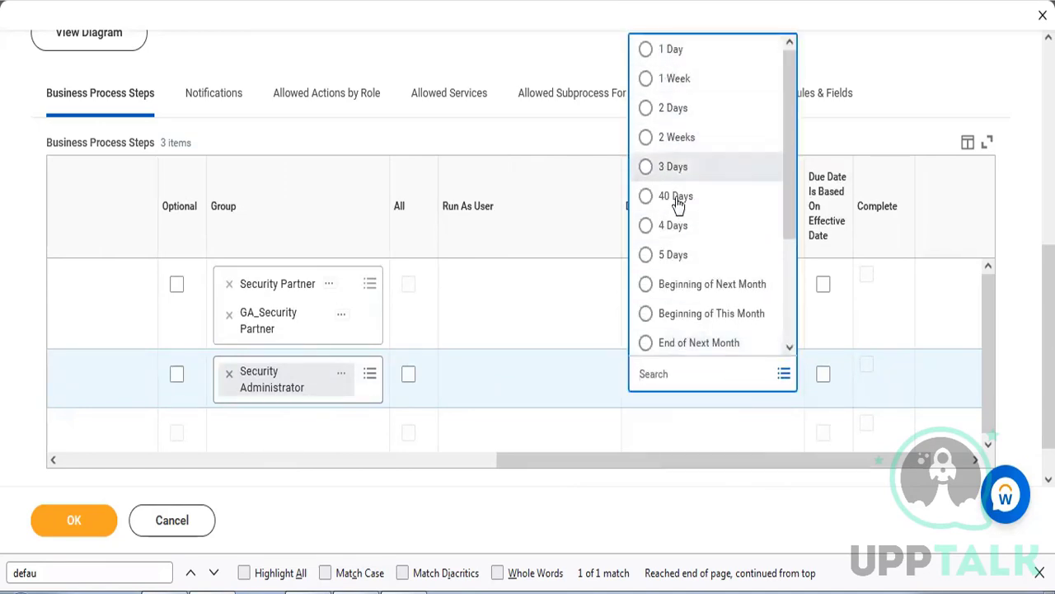
click(674, 108)
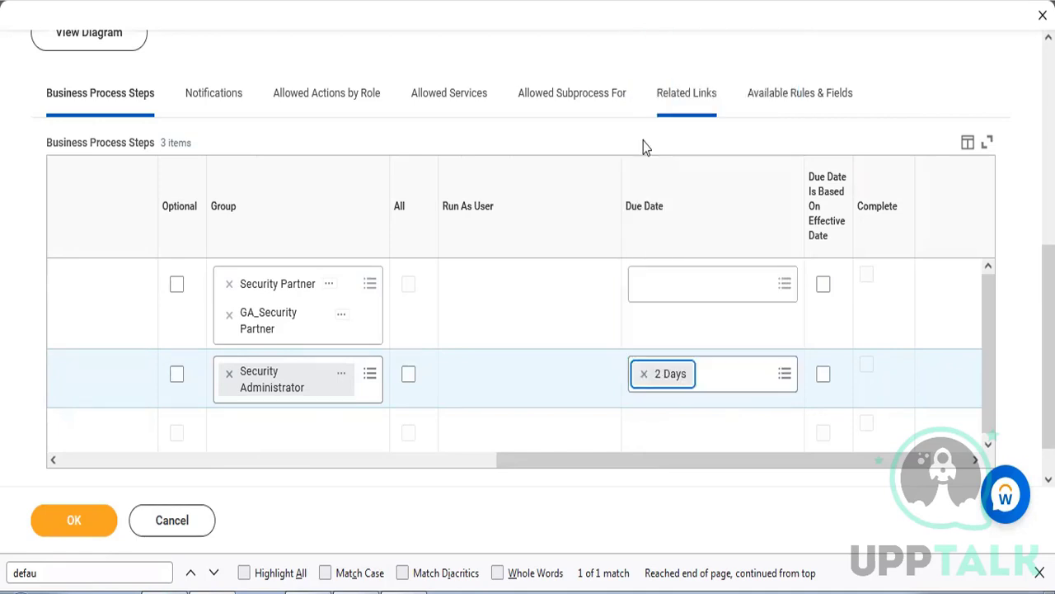
click(594, 423)
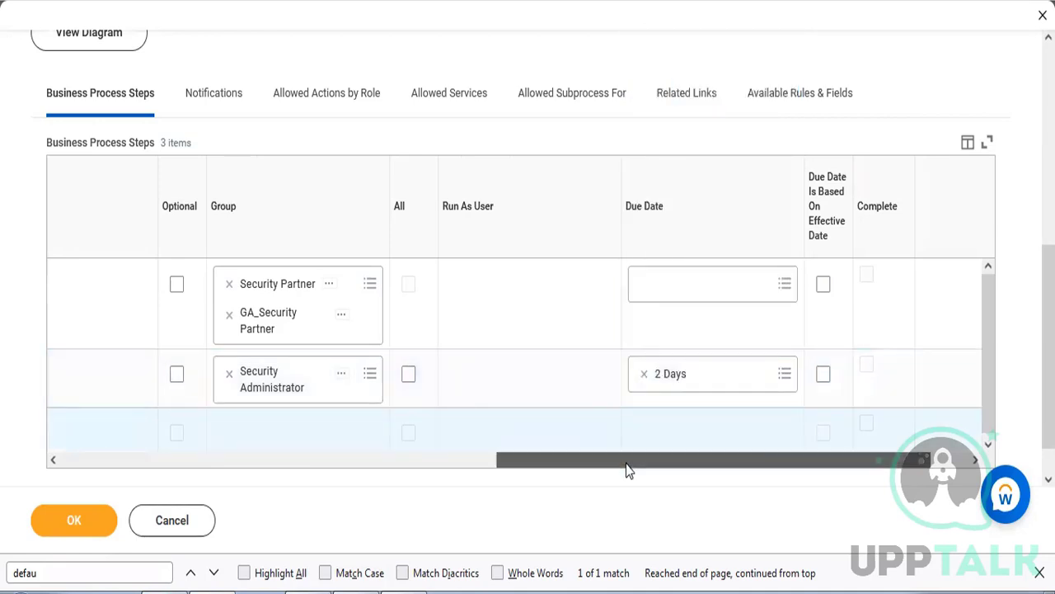
drag(626, 463, 228, 546)
drag(305, 567, 331, 591)
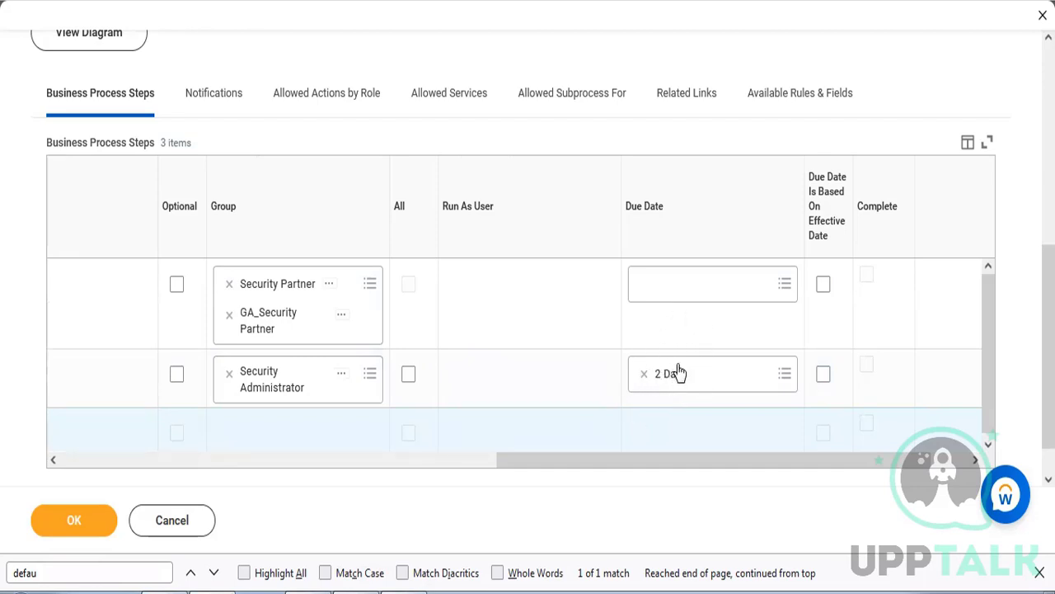
click(439, 461)
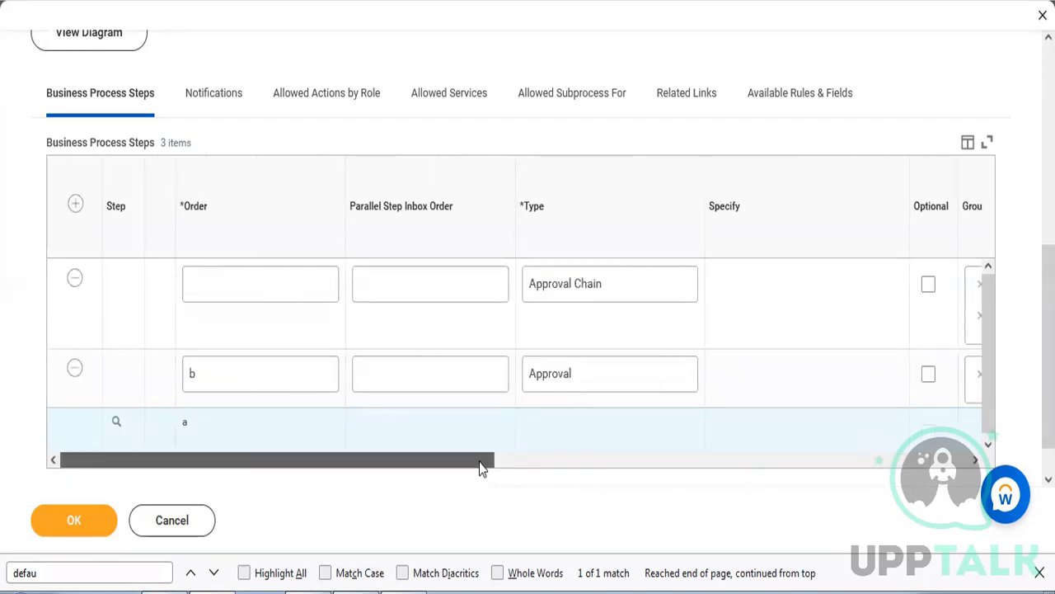
drag(482, 467, 674, 522)
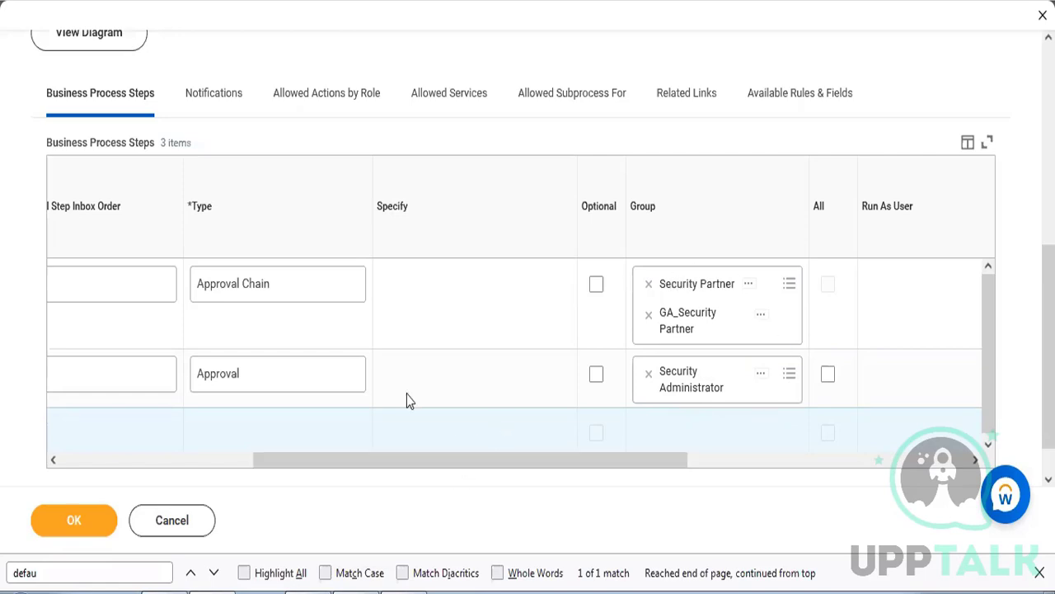
click(295, 288)
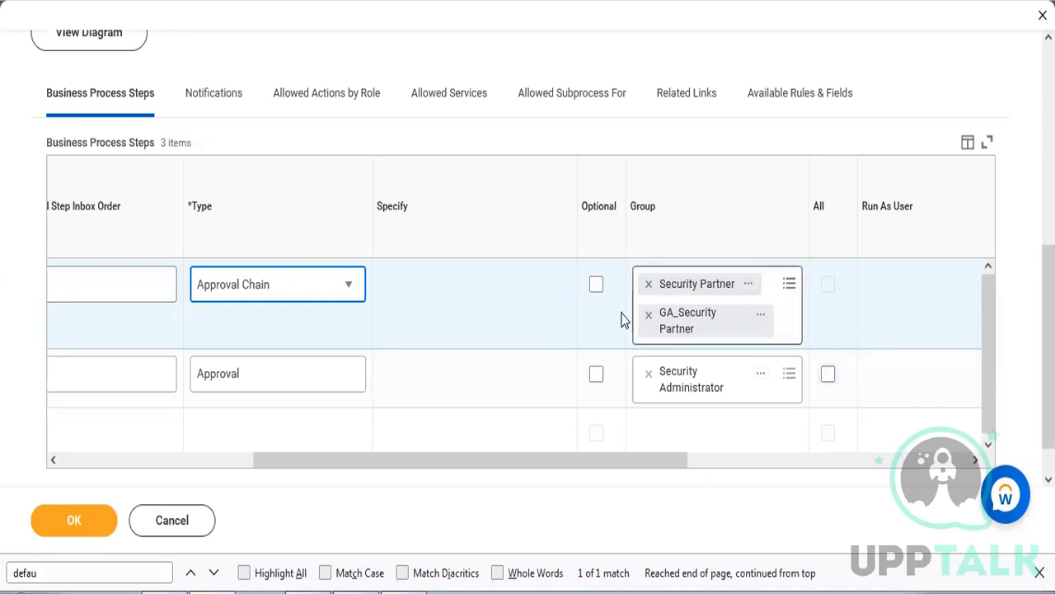
click(320, 294)
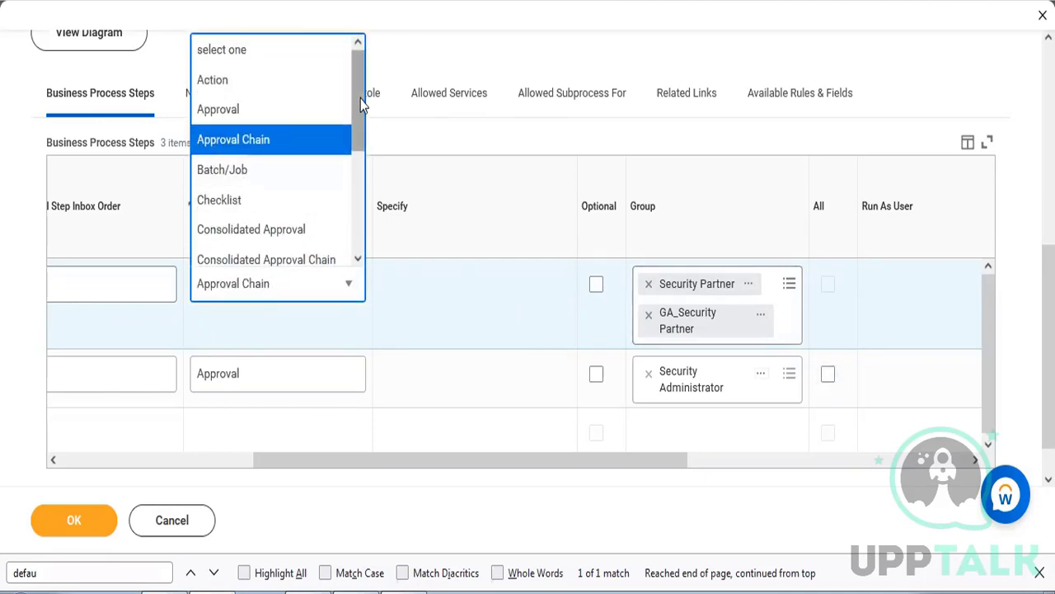
click(482, 421)
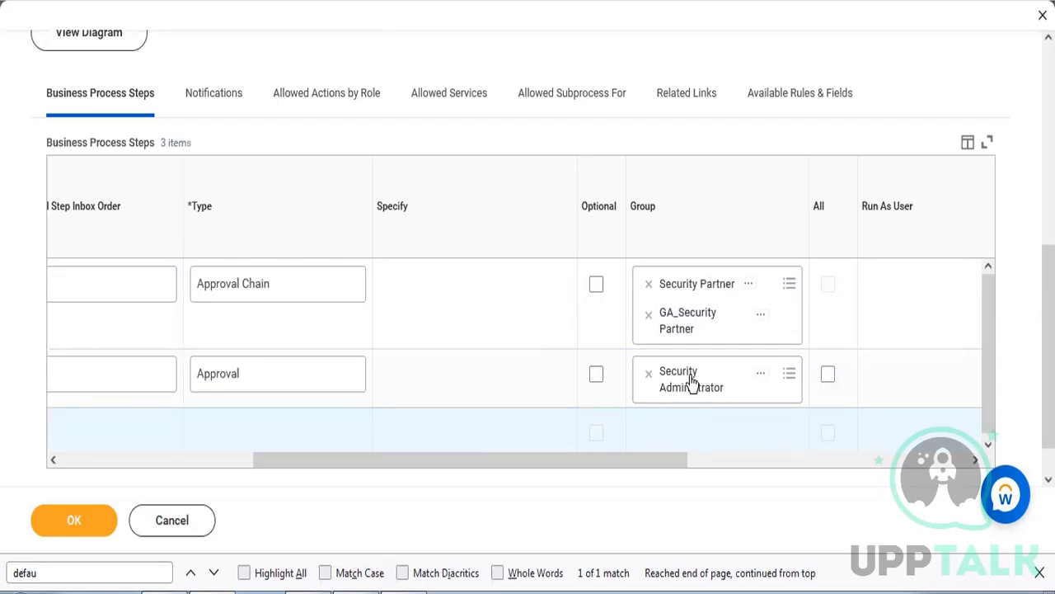
- Enable the All option for the Security Administrator approval step and disable it again
click(828, 377)
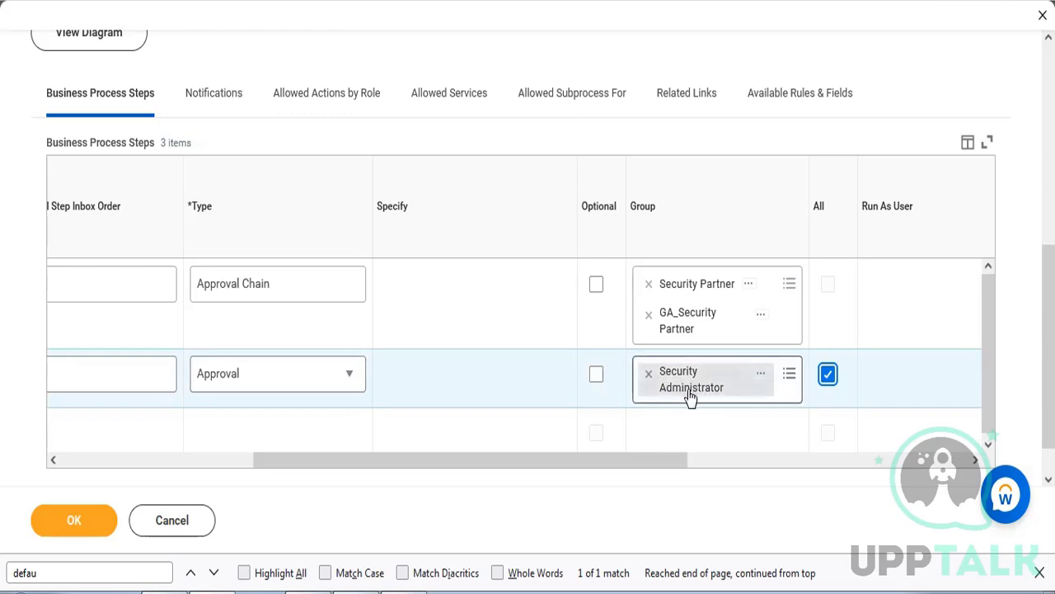
click(827, 381)
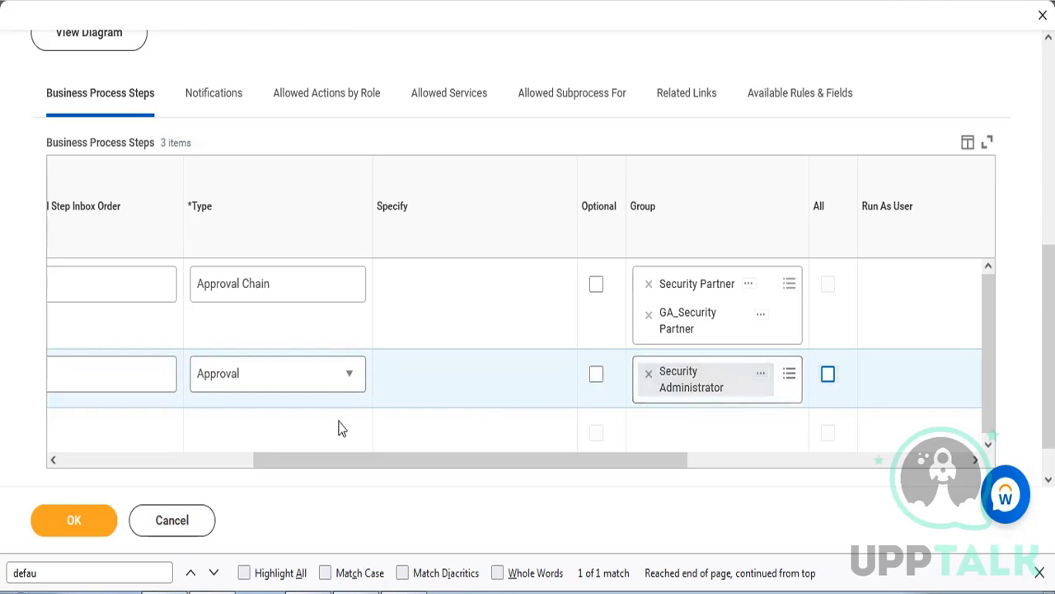
click(225, 459)
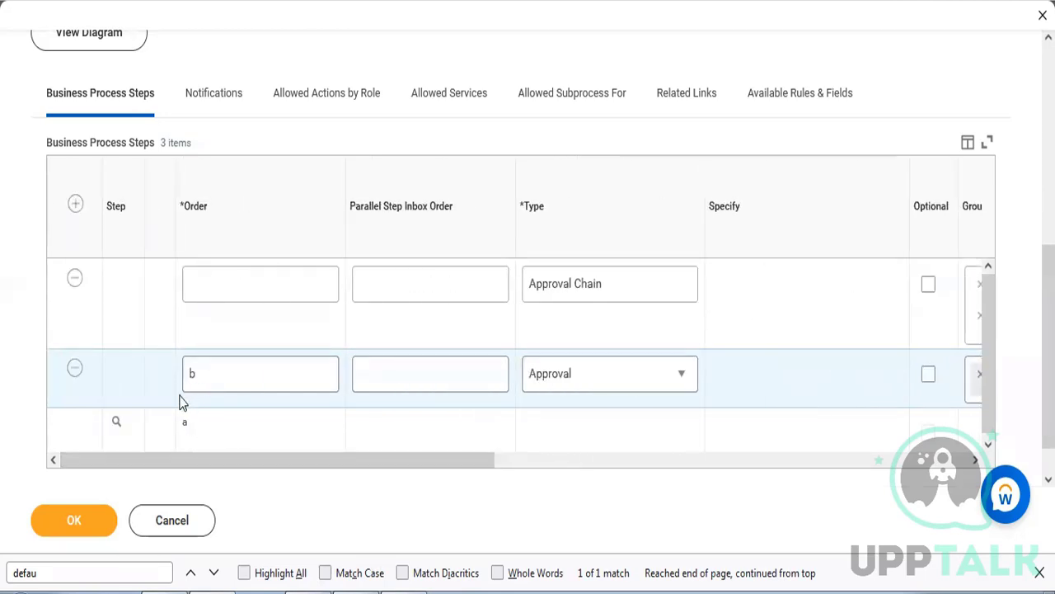
click(221, 286)
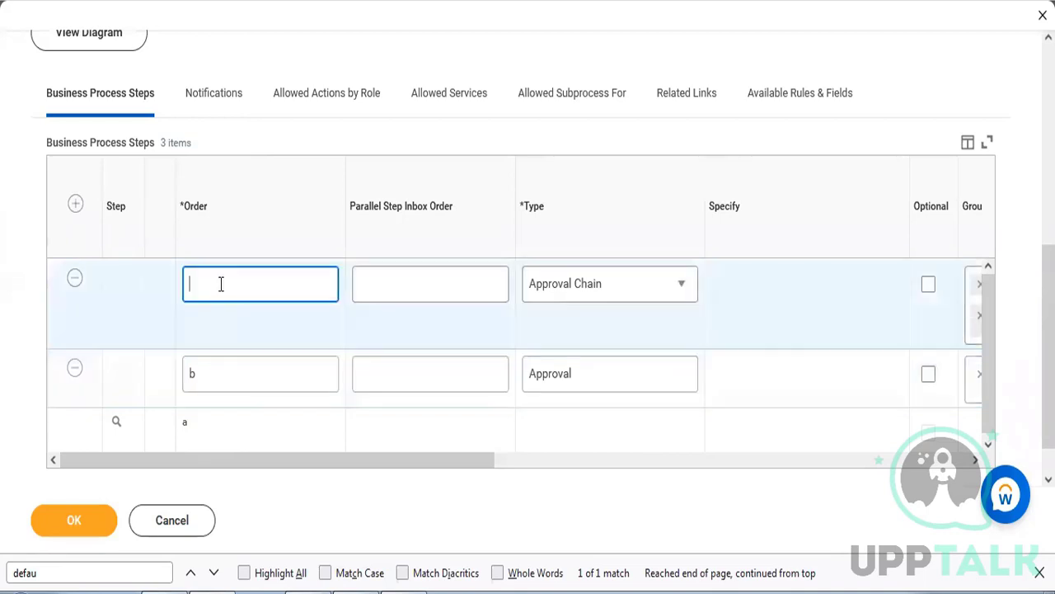
click(279, 463)
drag(280, 463, 440, 418)
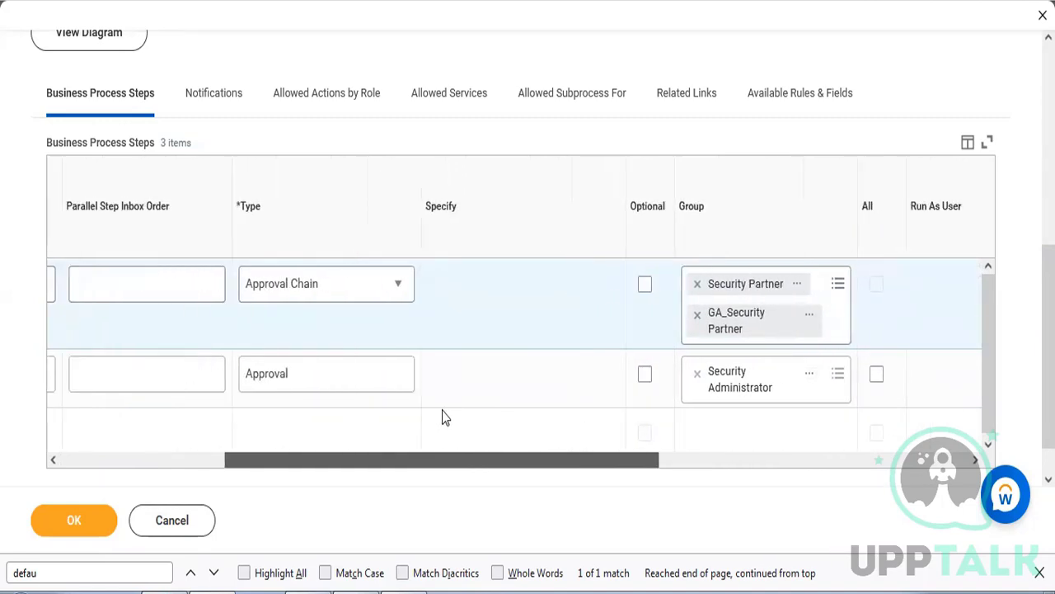
- Try Consolidated Approval as the type of the Security Partner step and switch it back to Approval Chain
click(312, 295)
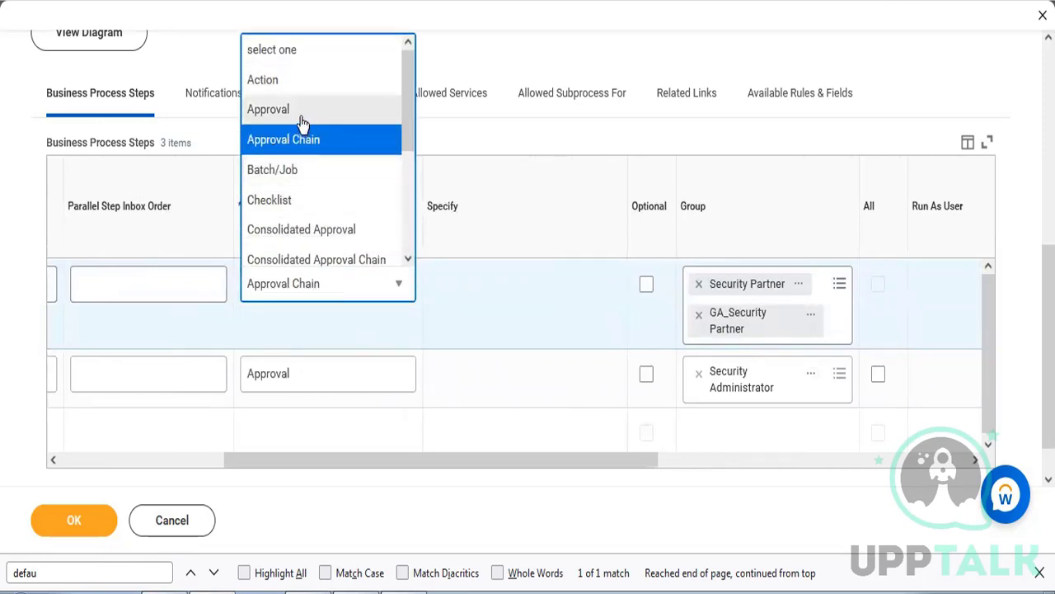
click(305, 232)
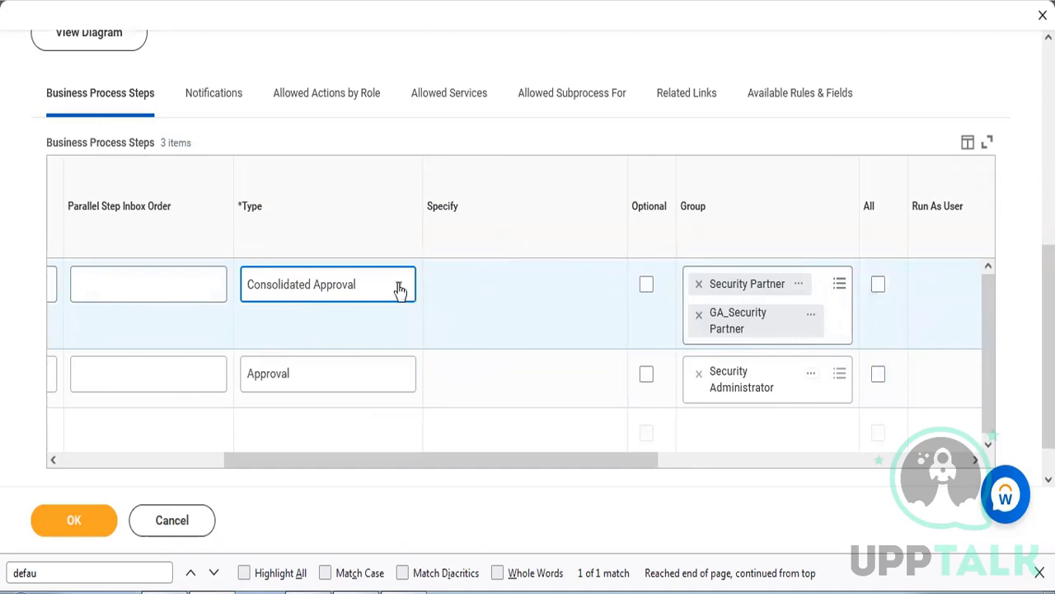
click(362, 279)
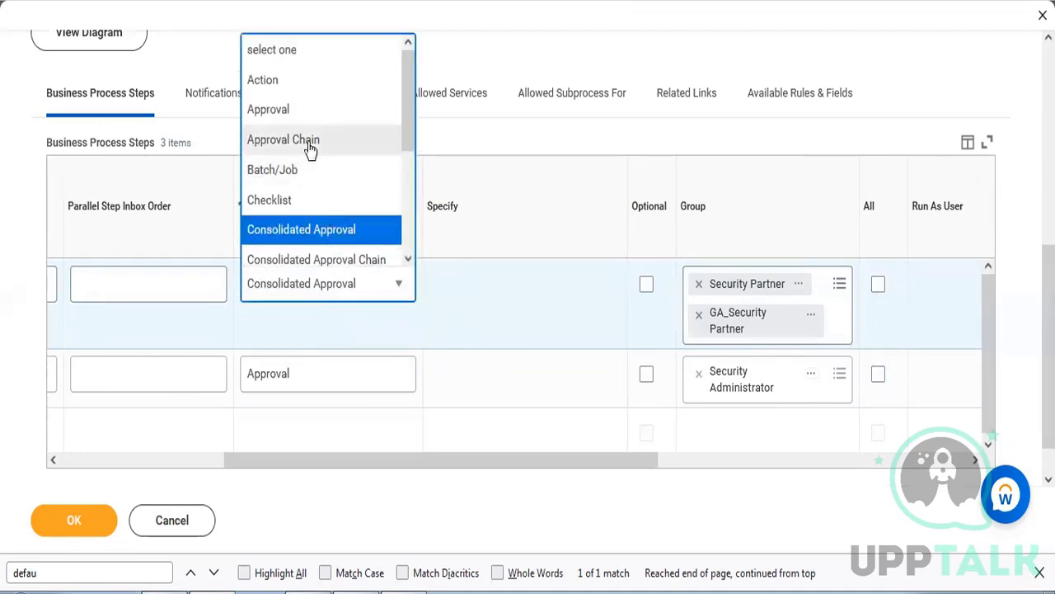
click(311, 142)
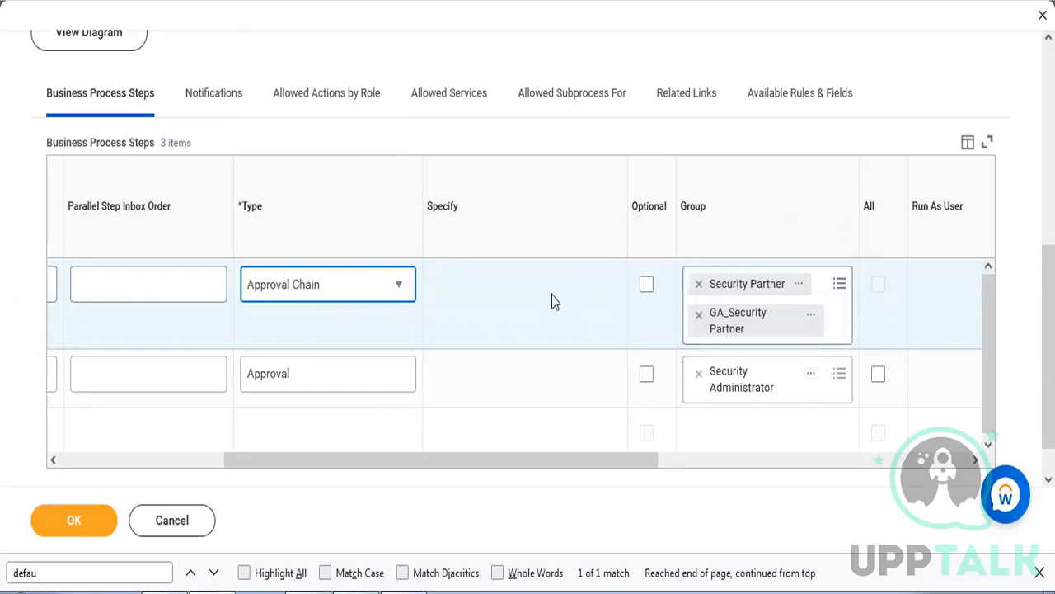
- Try the Consolidated Approval type with the All option on the step assigned to Security Partner and GA_Security Partner
click(371, 295)
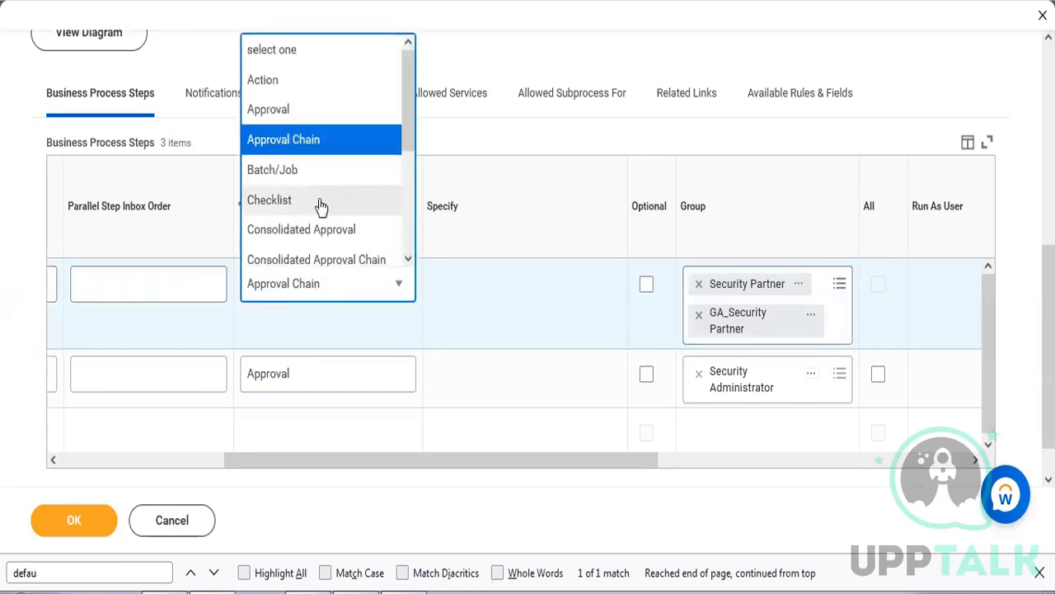
click(315, 233)
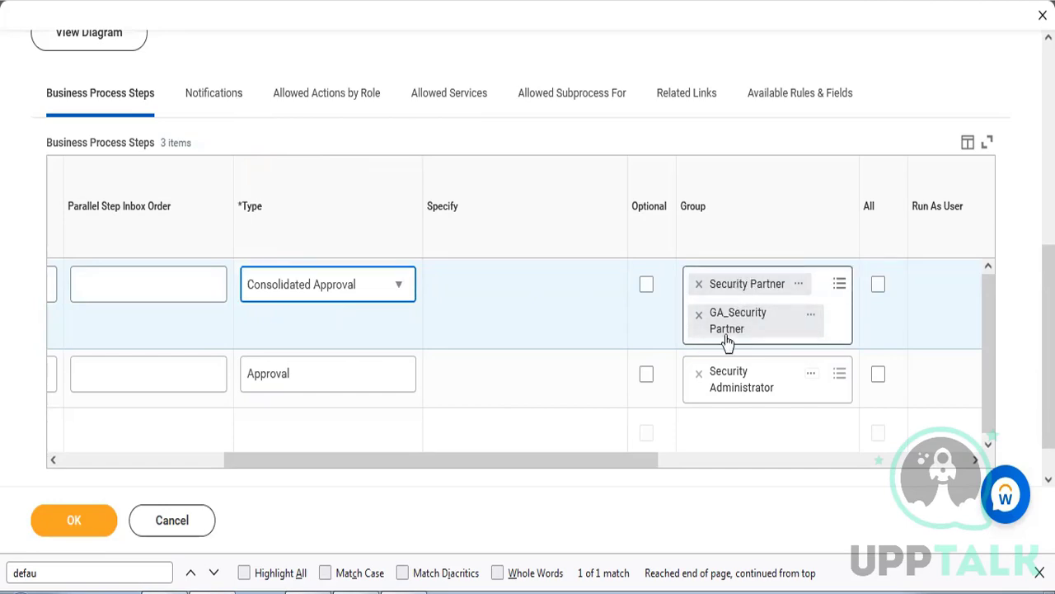
click(878, 285)
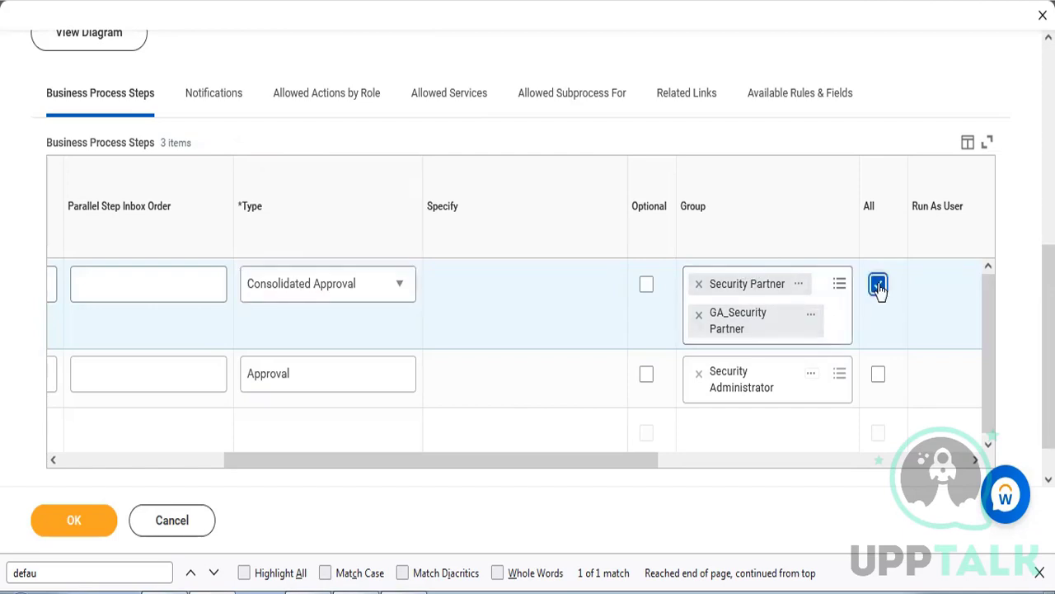
click(879, 287)
- Set the type of the step assigned to Security Partner and GA_Security Partner to Approval
click(351, 285)
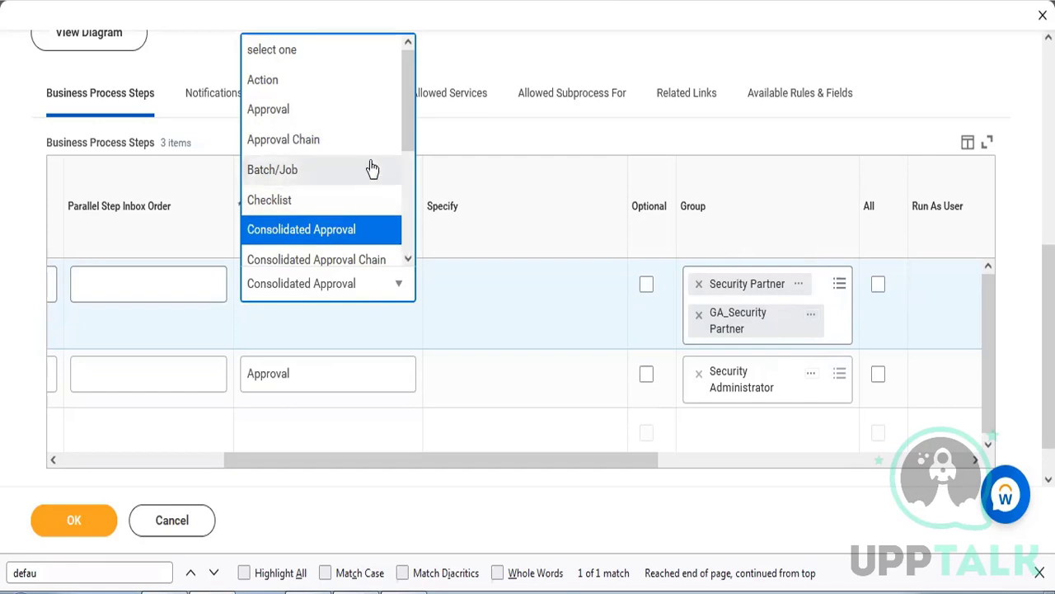
click(322, 110)
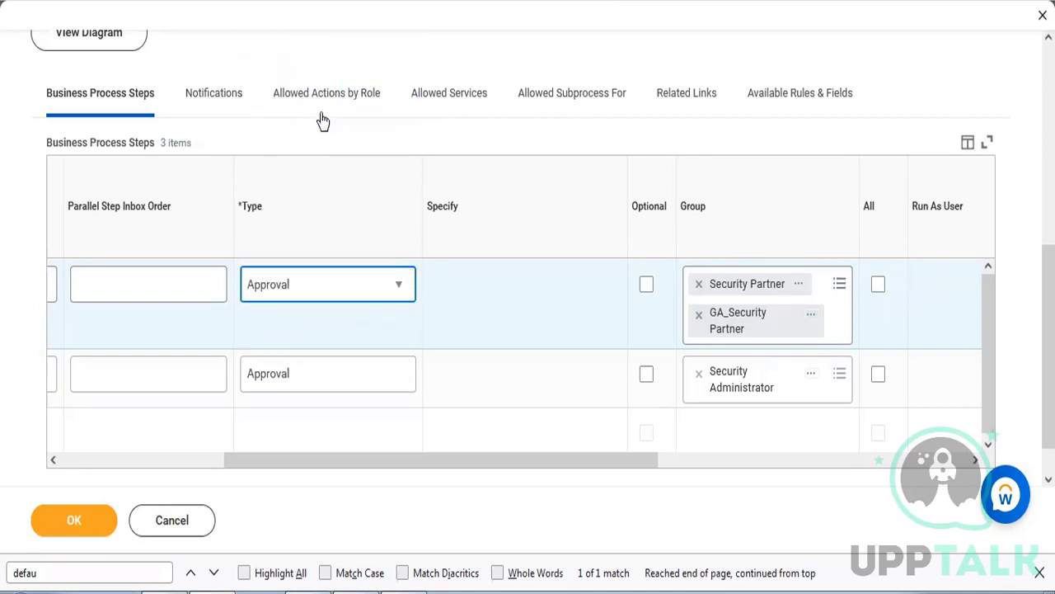
- Review the order, groups and due date options of both approval steps and the definition's general settings
click(184, 458)
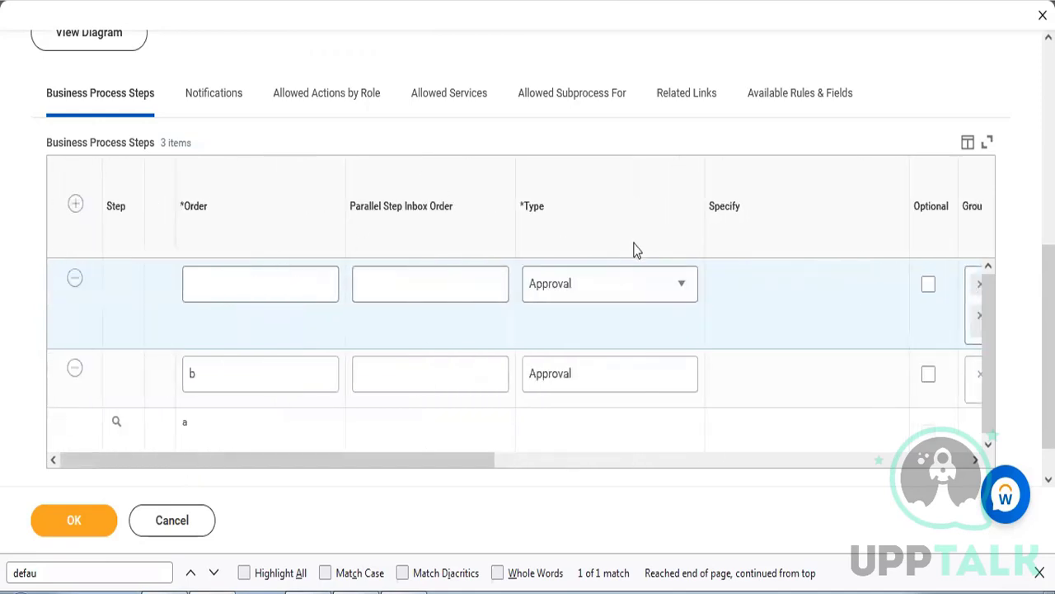
click(866, 459)
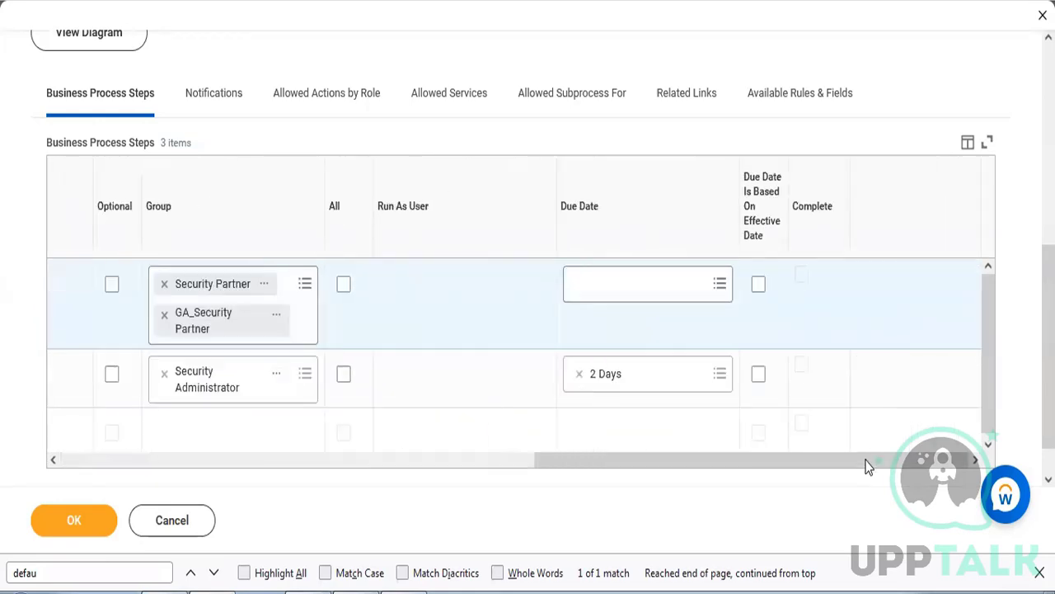
click(684, 293)
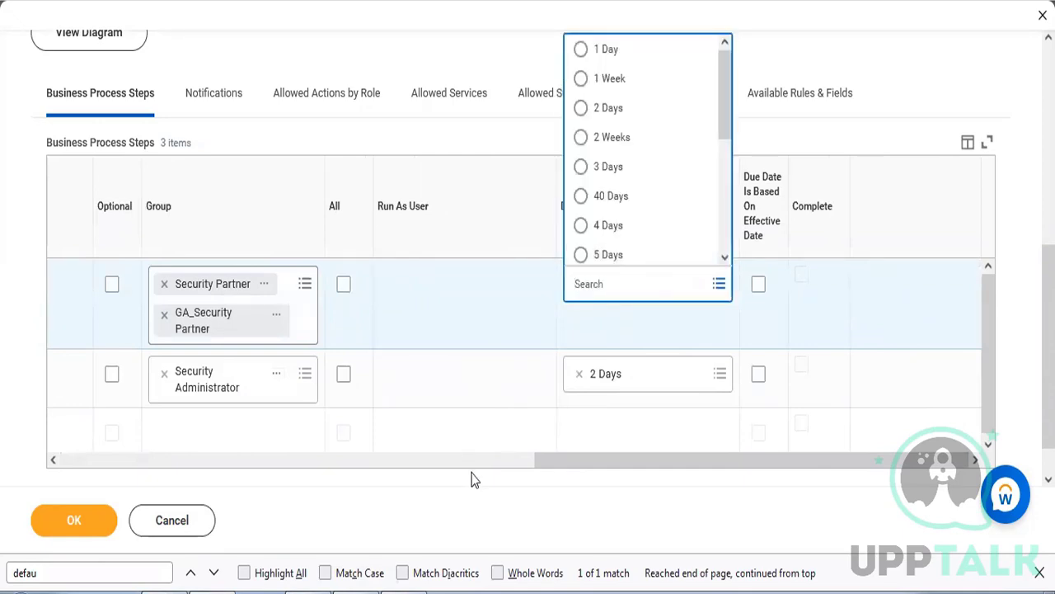
click(474, 439)
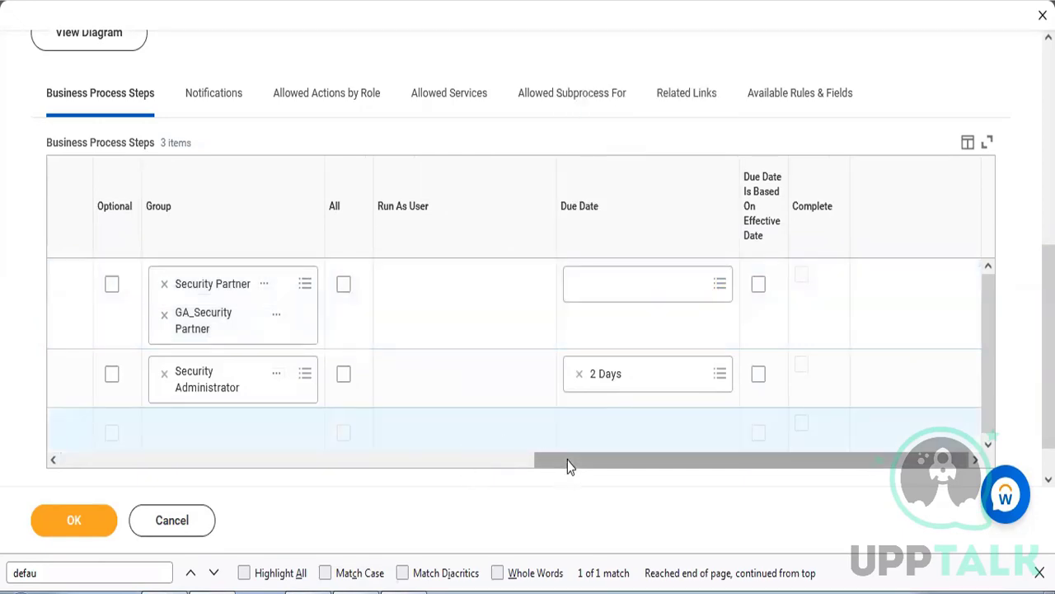
drag(567, 460, 207, 476)
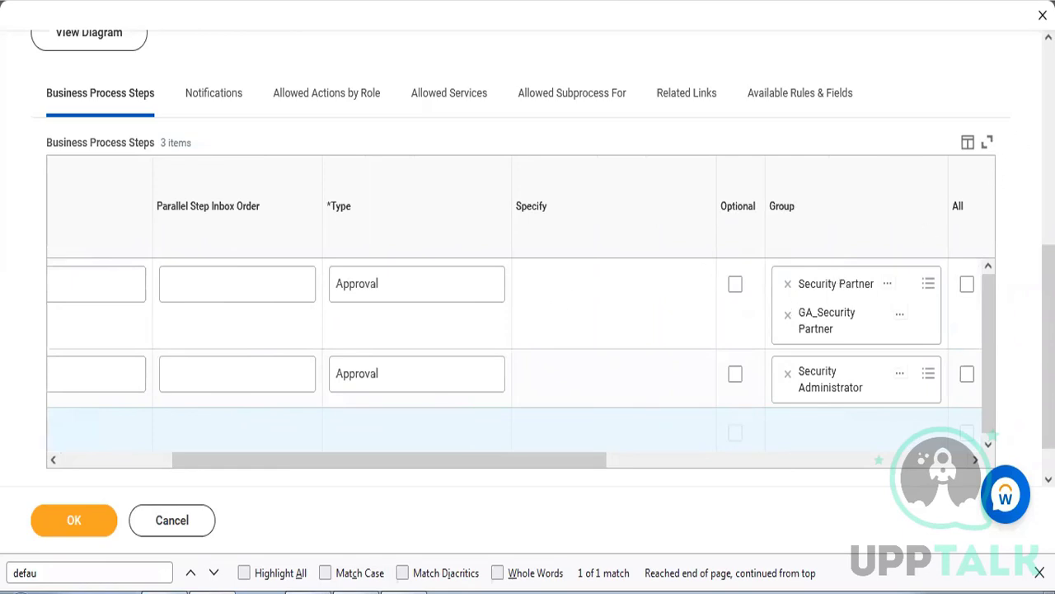
scroll(814, 113, up, 5)
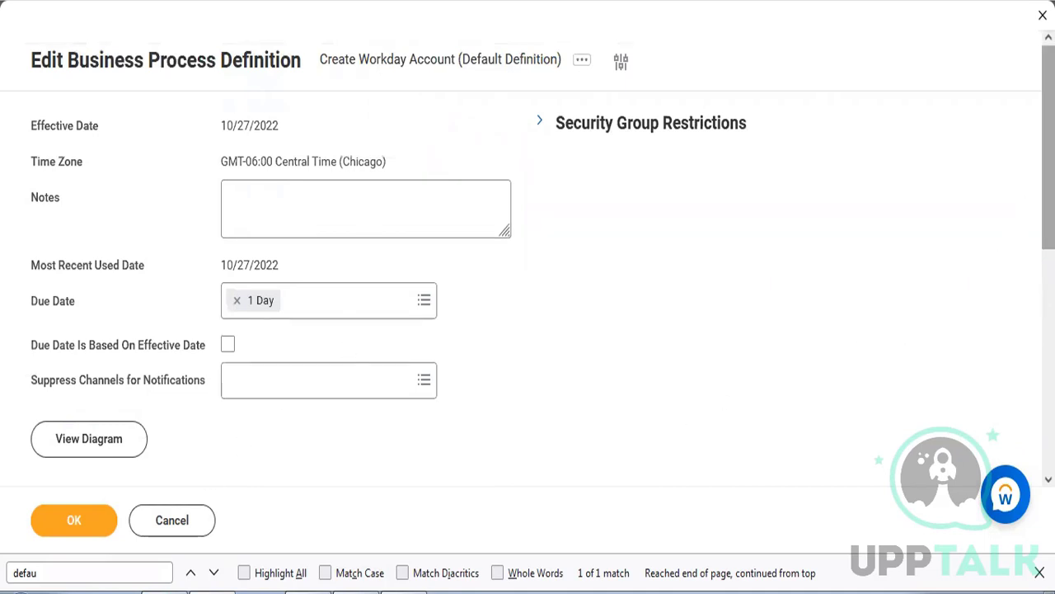
scroll(528, 255, down, 5)
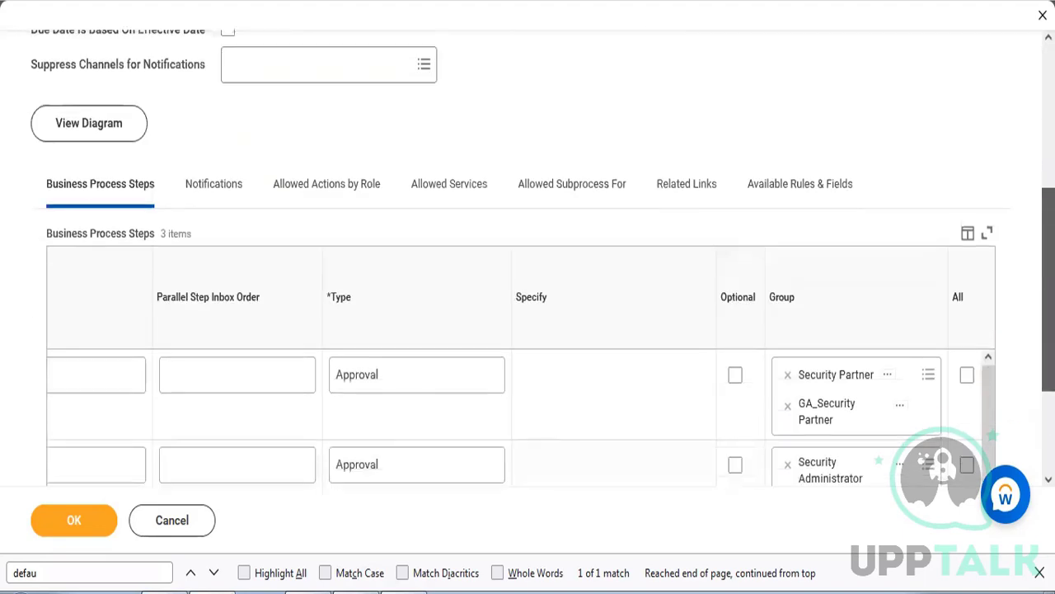
scroll(1046, 313, down, 2)
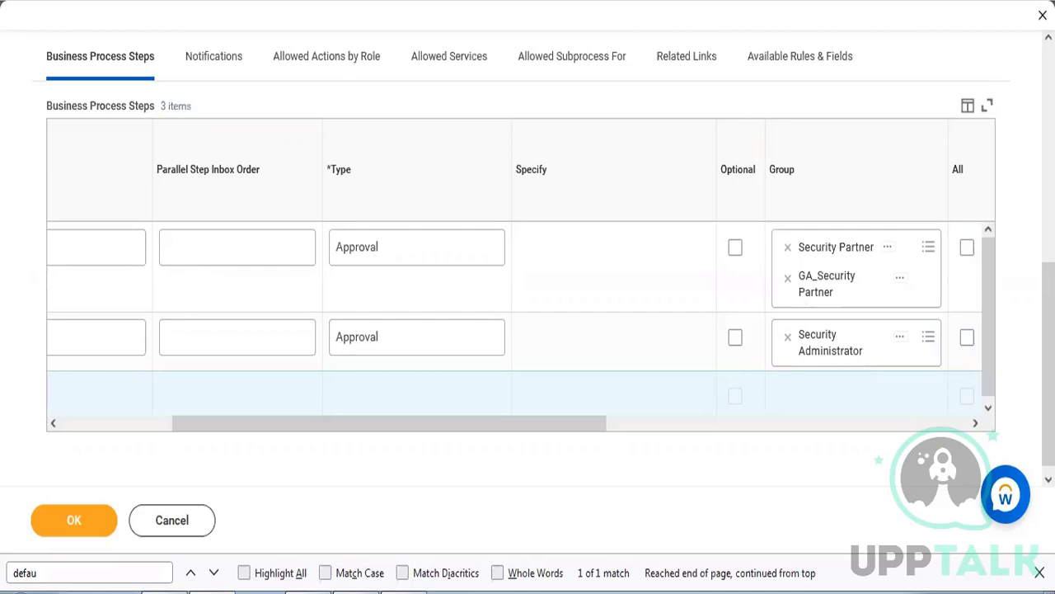
- Duplicate the browser tab of the Create Workday Account definition and close the Edit Business Process Definition dialog in the copy
scroll(528, 272, up, 5)
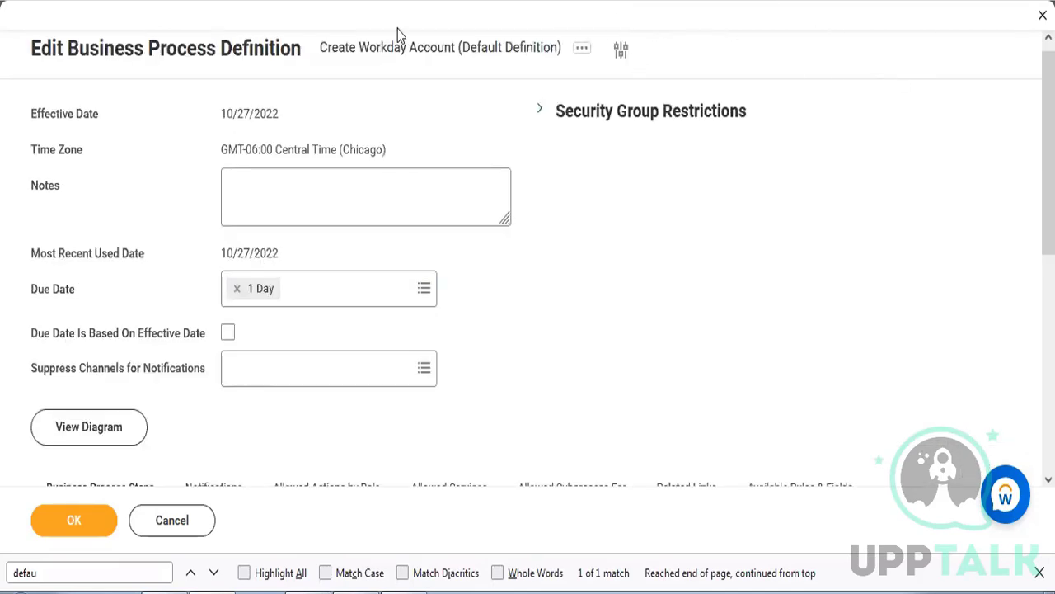
right_click(146, 0)
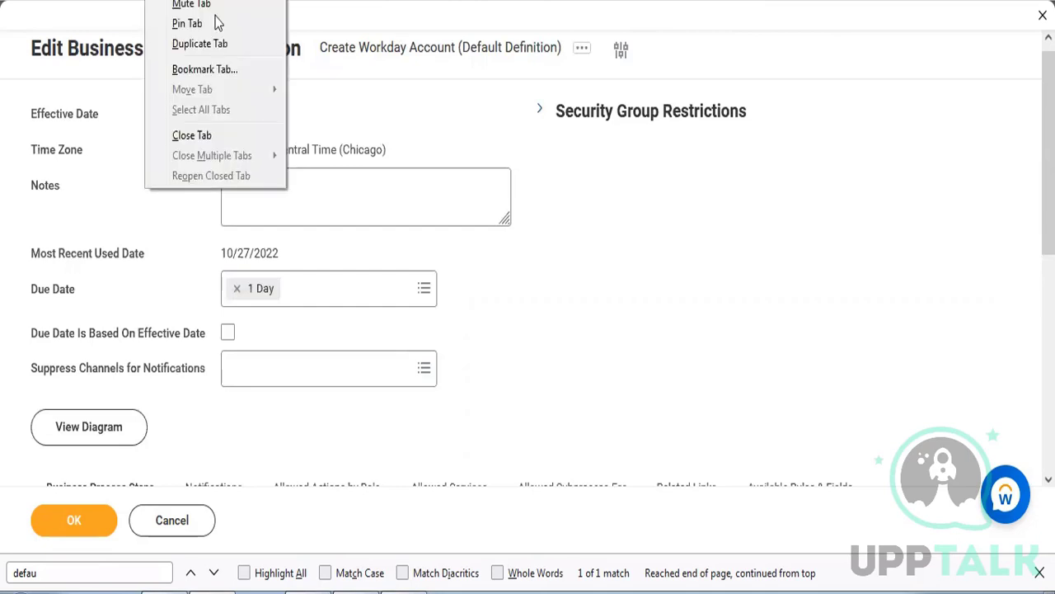
click(221, 44)
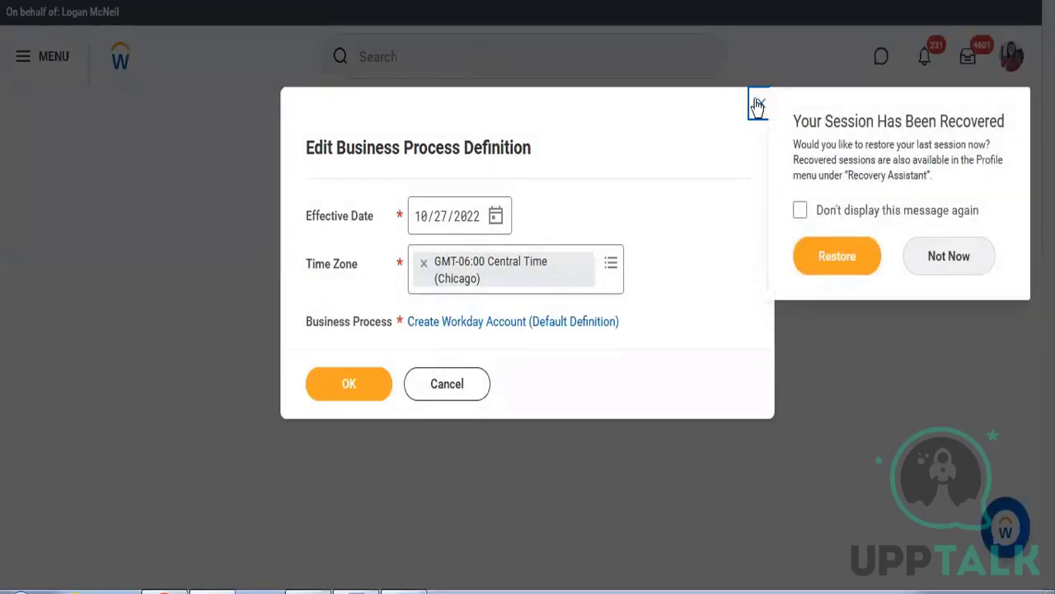
click(759, 102)
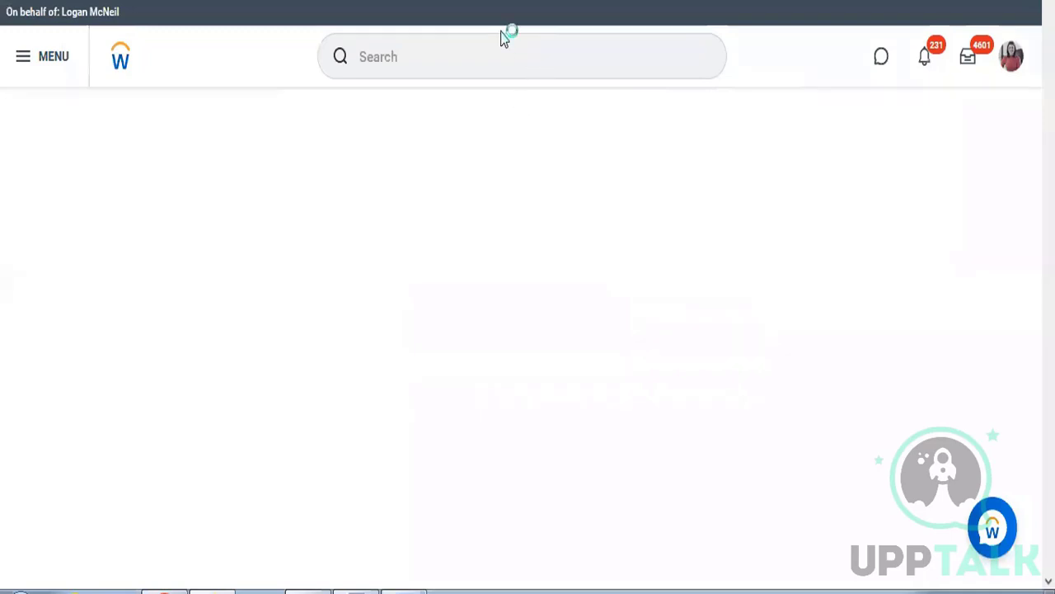
- Search Workday for "create posi" to look up the Create Position task
click(476, 60)
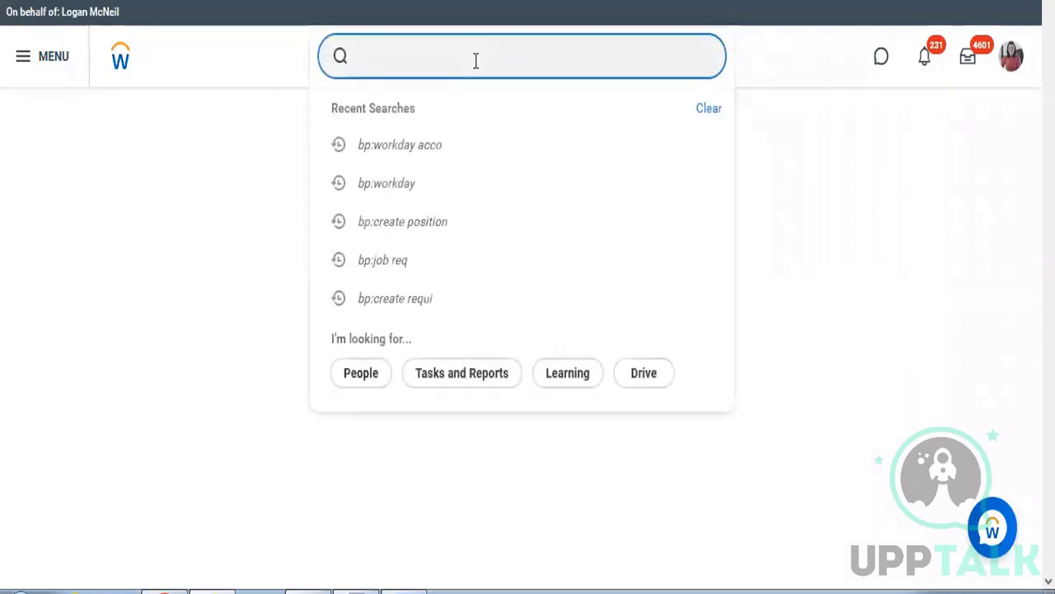
text(create pos)
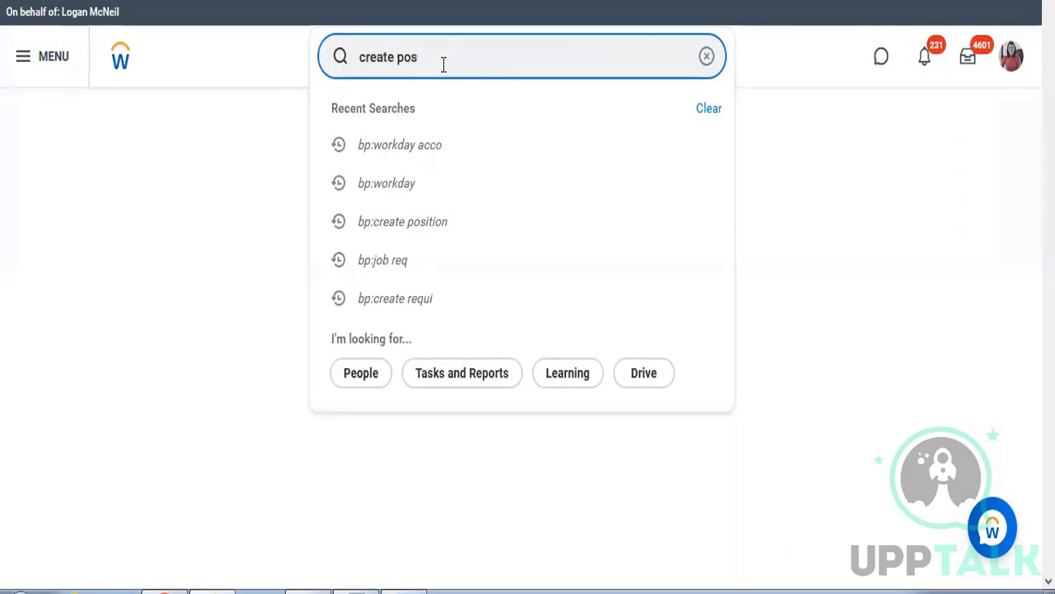
text(i)
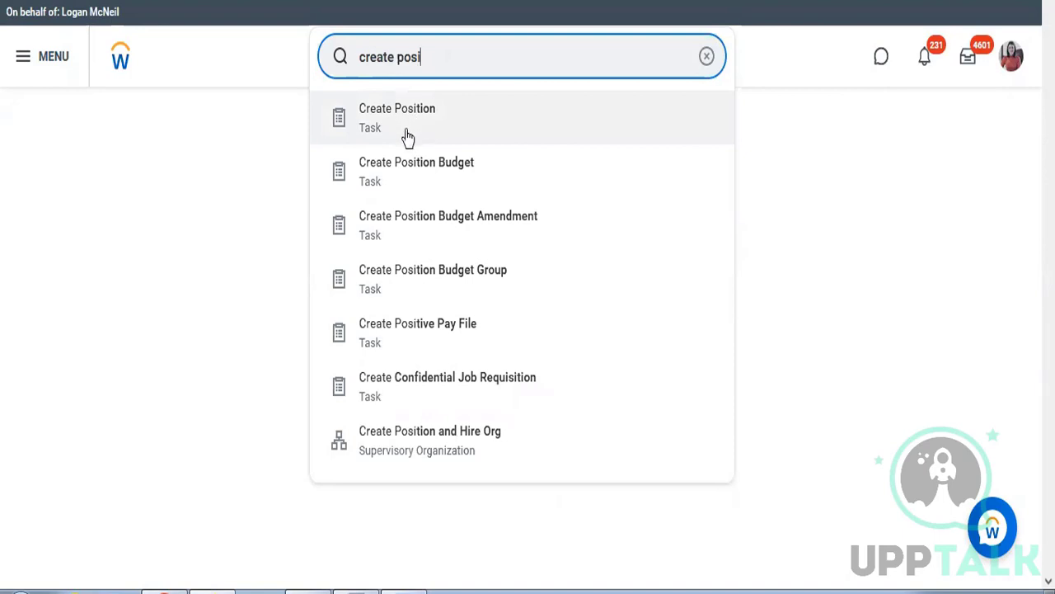
triple_click(430, 60)
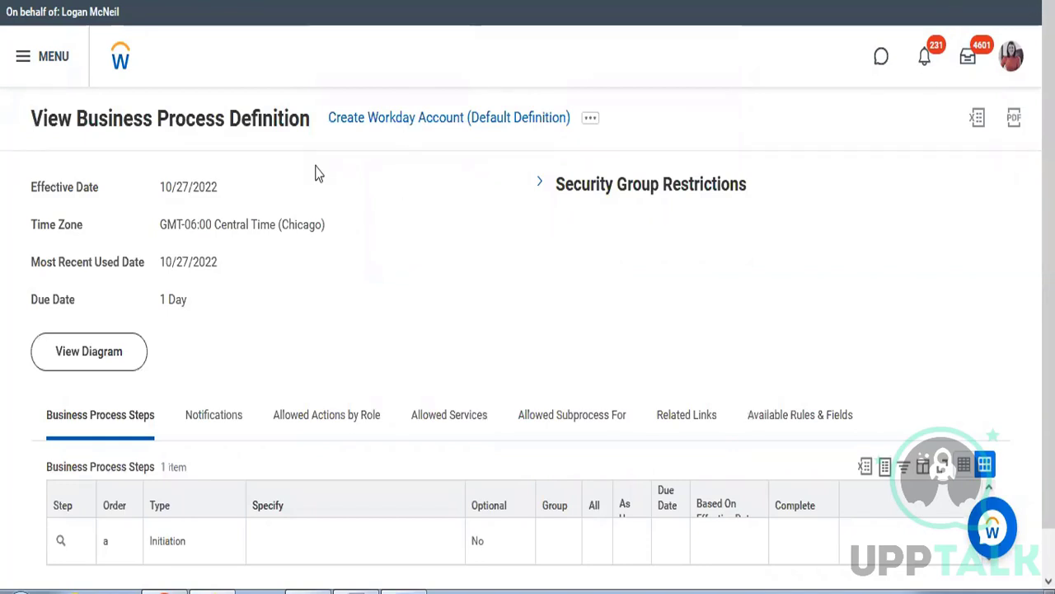
click(356, 55)
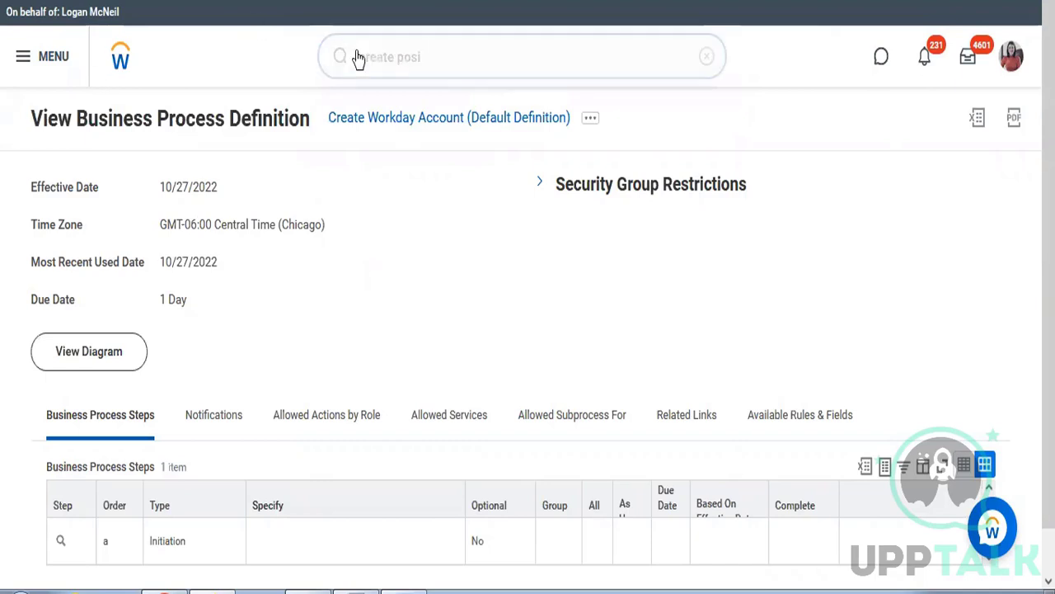
text(create posi)
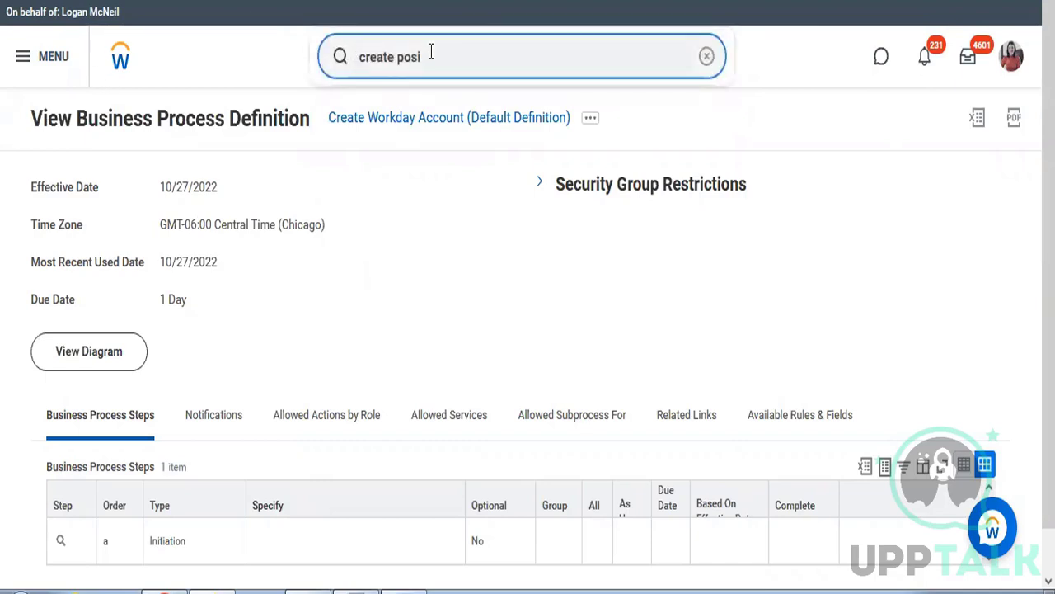
key(Return)
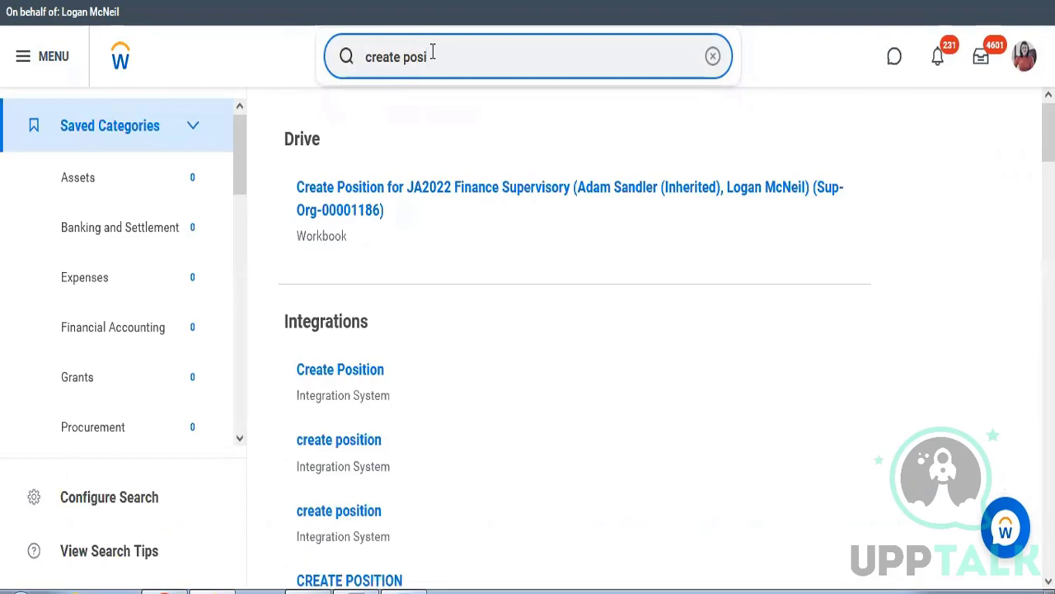
- Search for "create workday acc" to look up the matching account creation tasks
key(BackSpace)
key(BackSpace)
key(BackSpace)
key(BackSpace)
text(work)
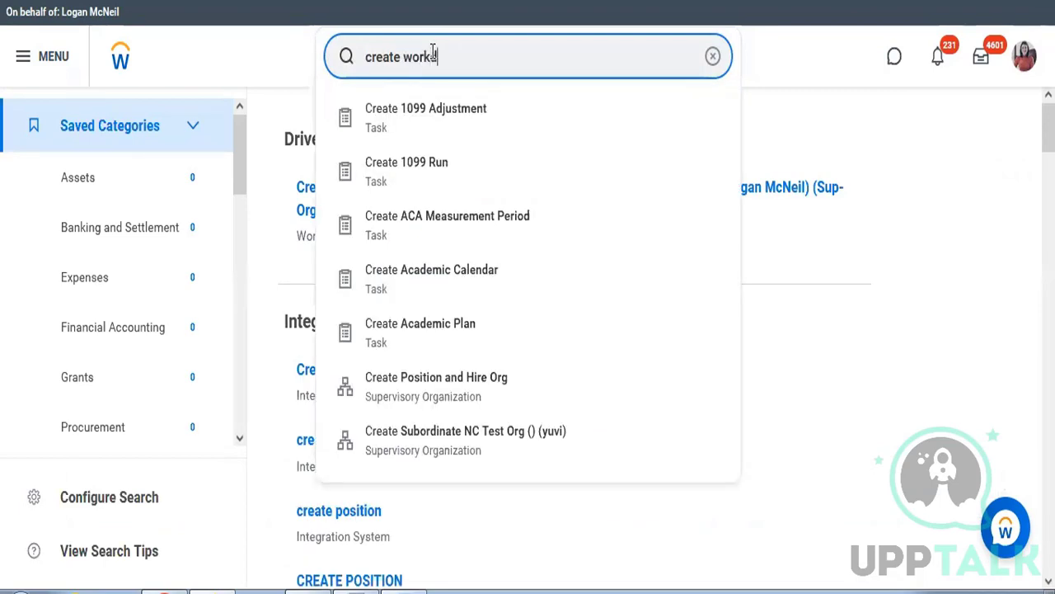
text(day acc)
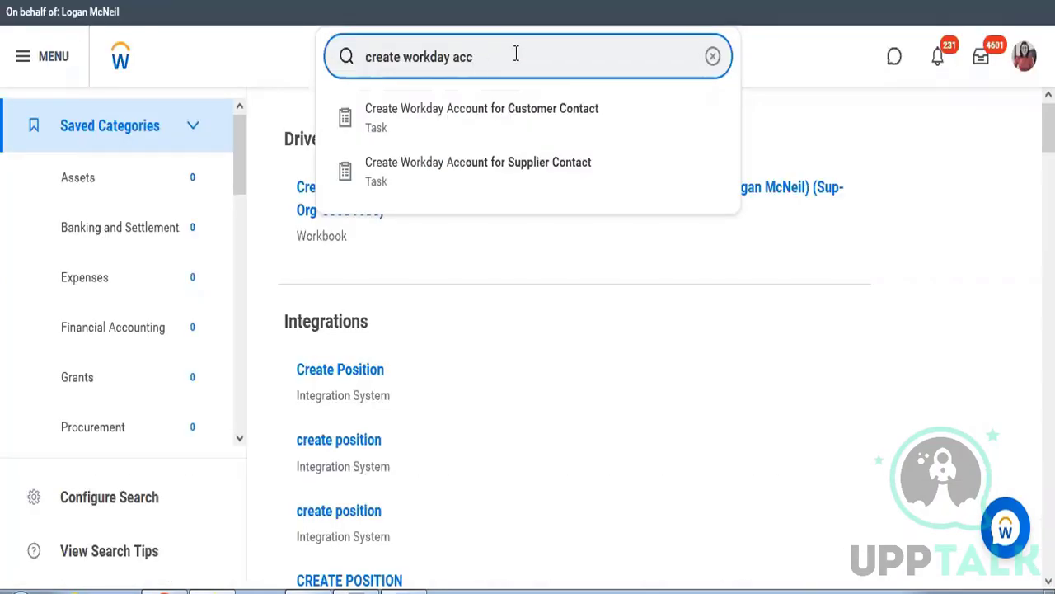
- Search for "create sup org" to look up the supervisory organization creation task
key(BackSpace)
key(BackSpace)
key(BackSpace)
key(BackSpace)
key(BackSpace)
key(BackSpace)
key(BackSpace)
key(BackSpace)
key(BackSpace)
key(BackSpace)
key(BackSpace)
text(su)
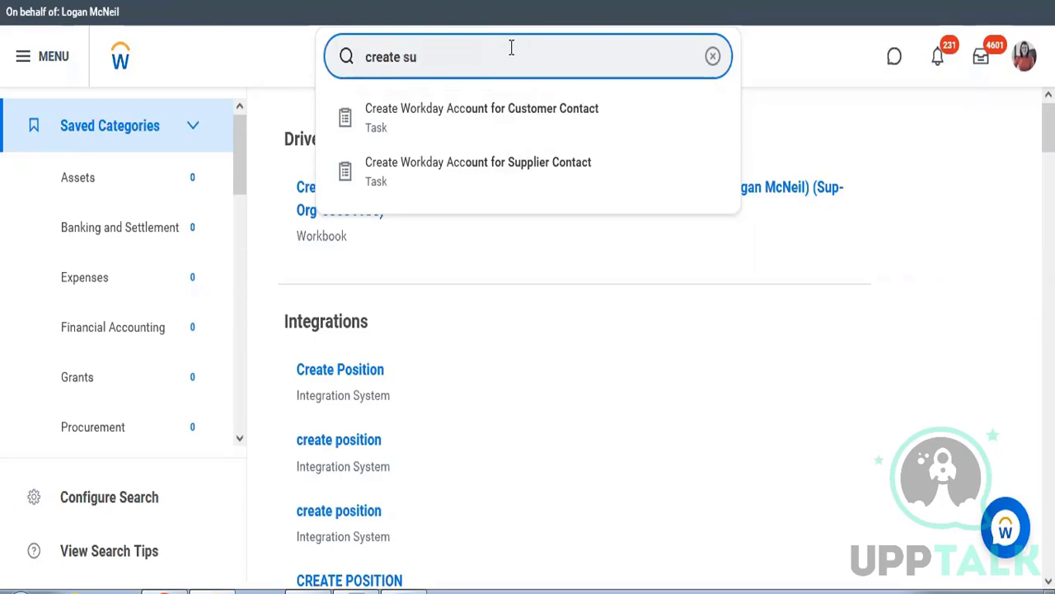
text(p org)
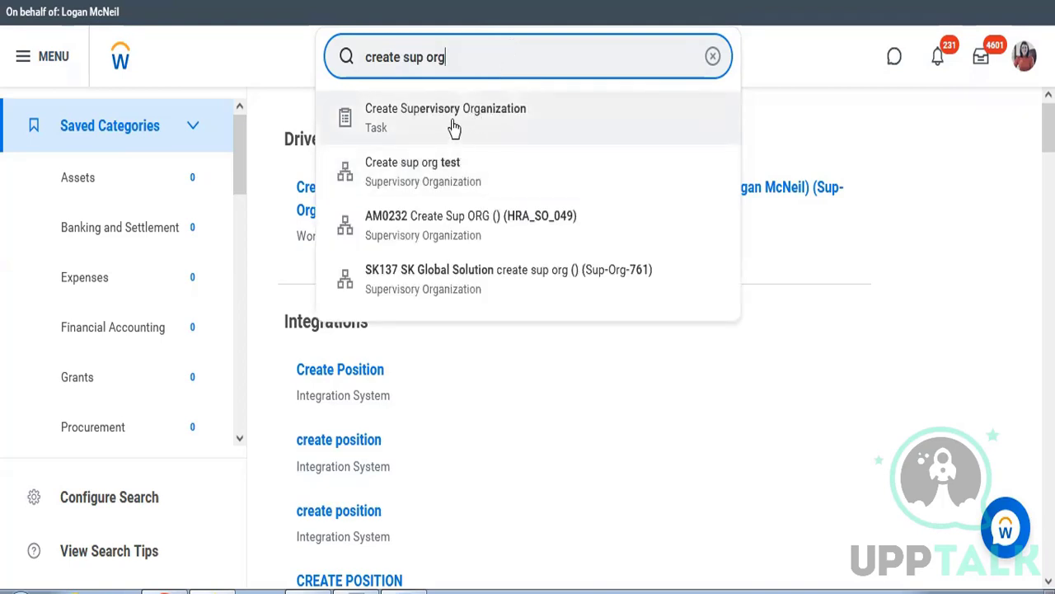
- Try a business process search for "bp:add update"
triple_click(476, 58)
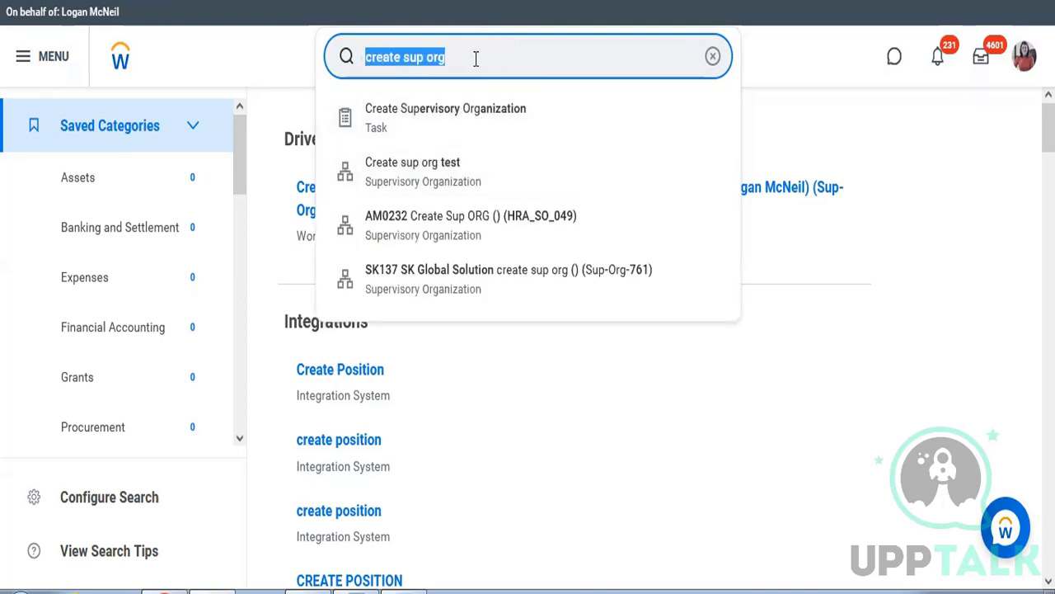
double_click(476, 57)
text(bp:)
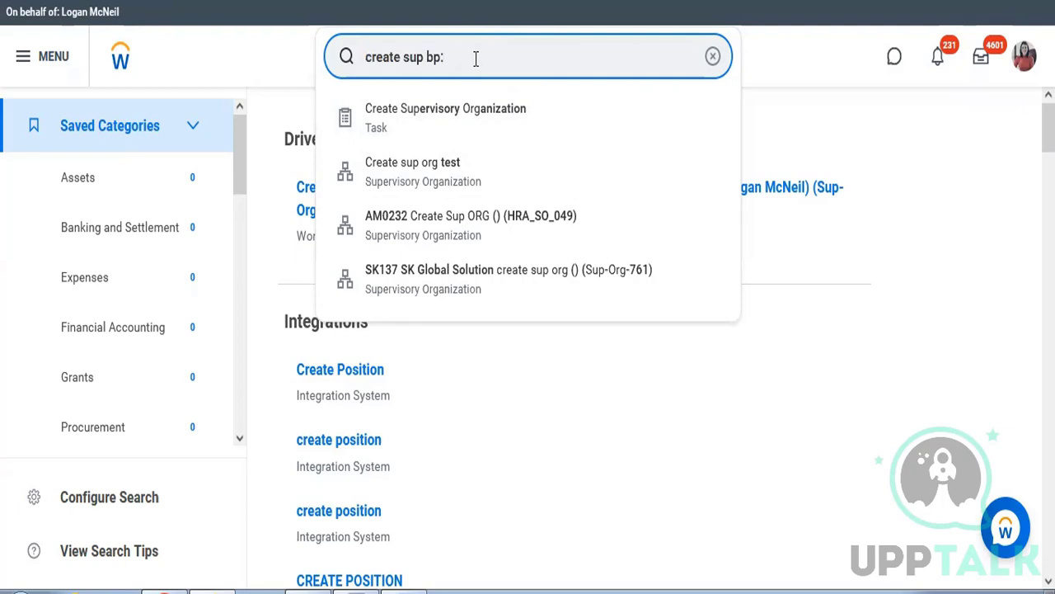
text(add updat)
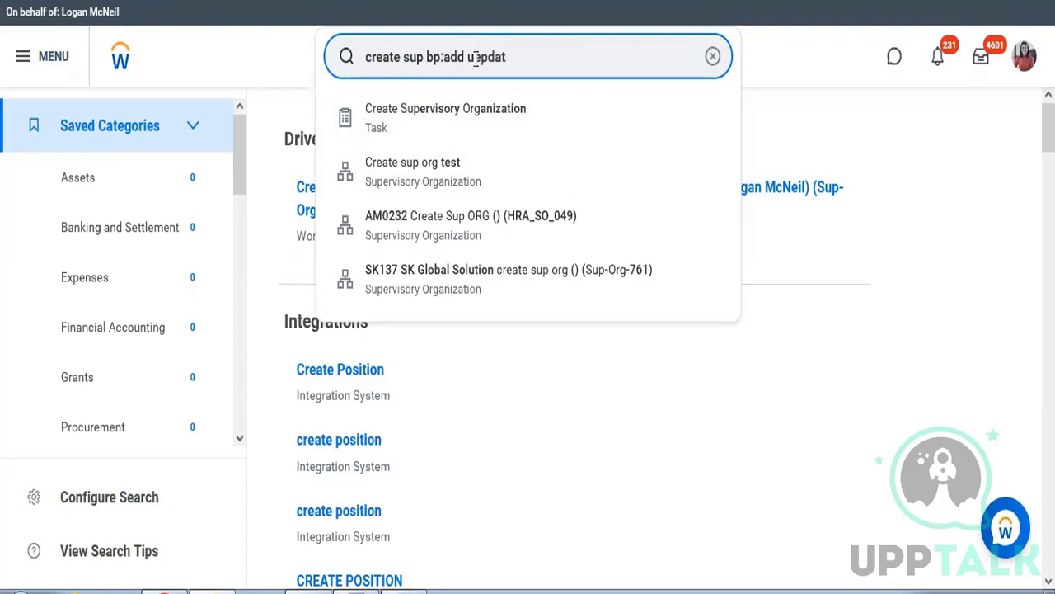
text(e)
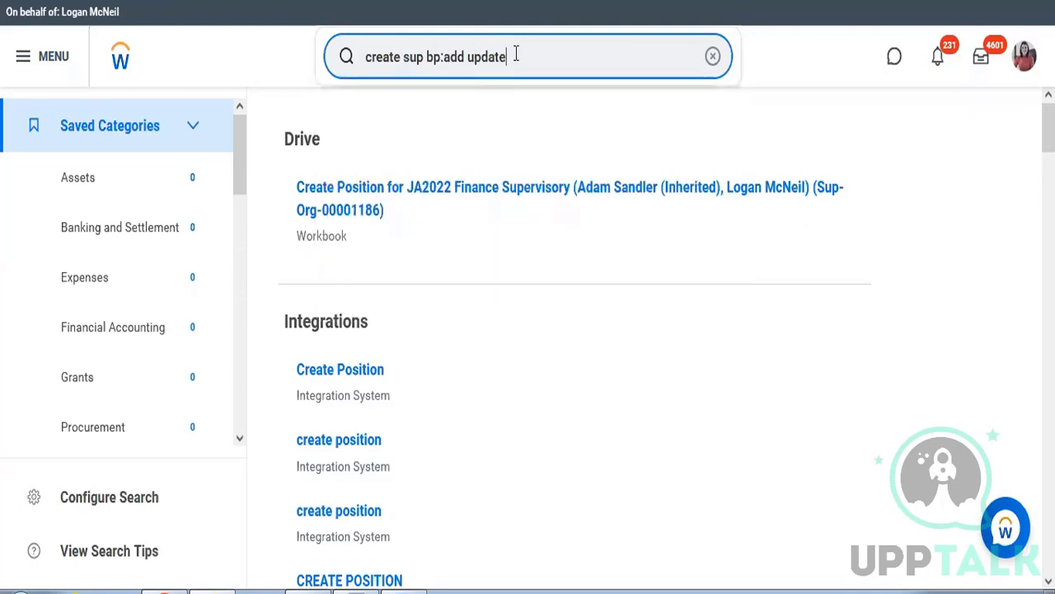
text( ch)
key(BackSpace)
key(BackSpace)
text(rh)
drag(518, 56, 445, 56)
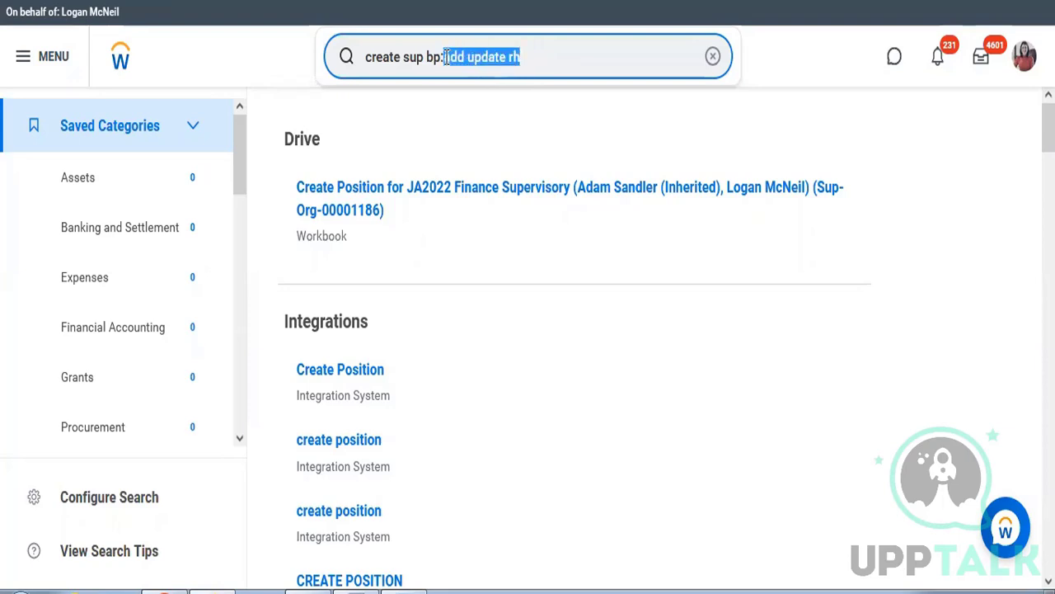
- Search the business process definitions for "bp:org"
text(org)
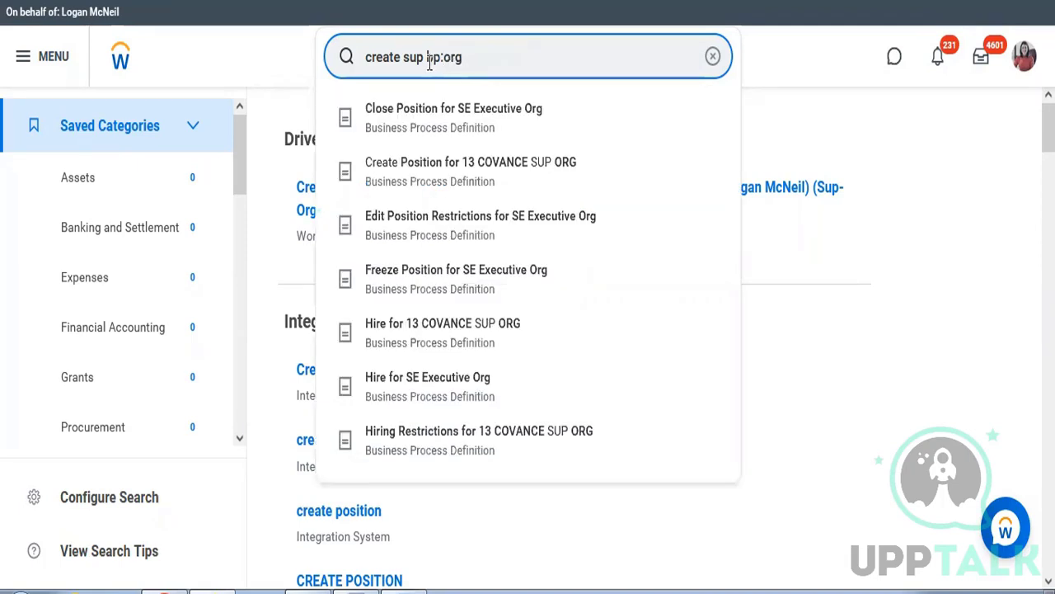
drag(426, 54, 298, 56)
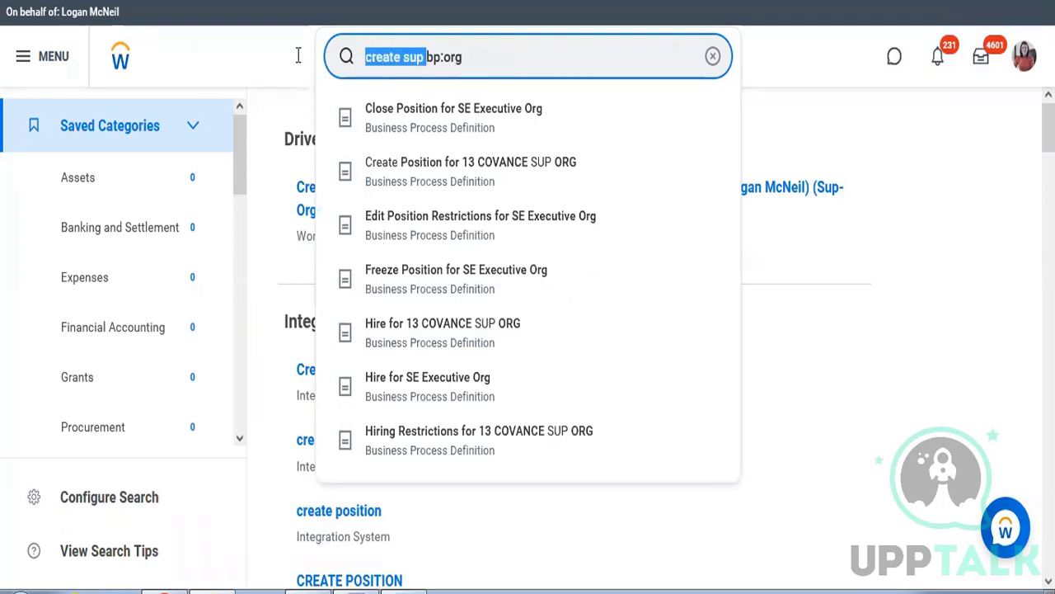
key(BackSpace)
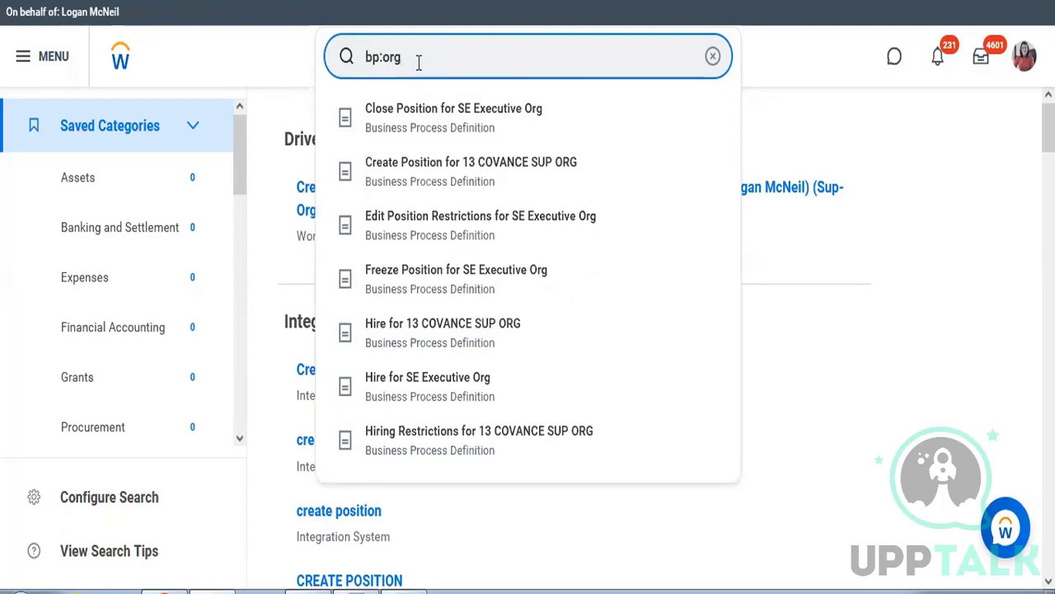
key(Escape)
key(Return)
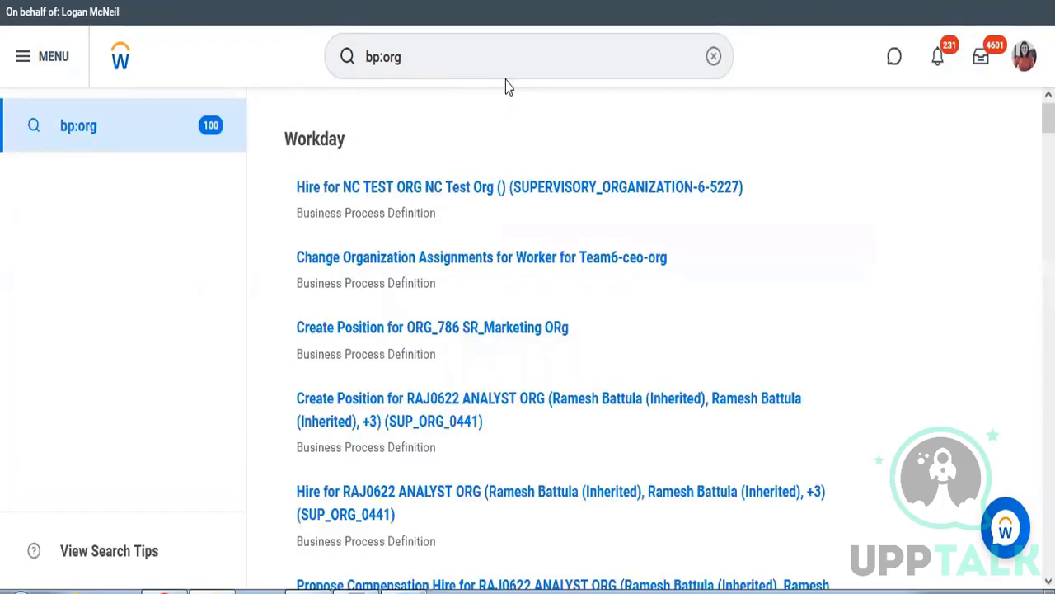
- Search for "hire employee" to look up the Hire Employee task
click(484, 53)
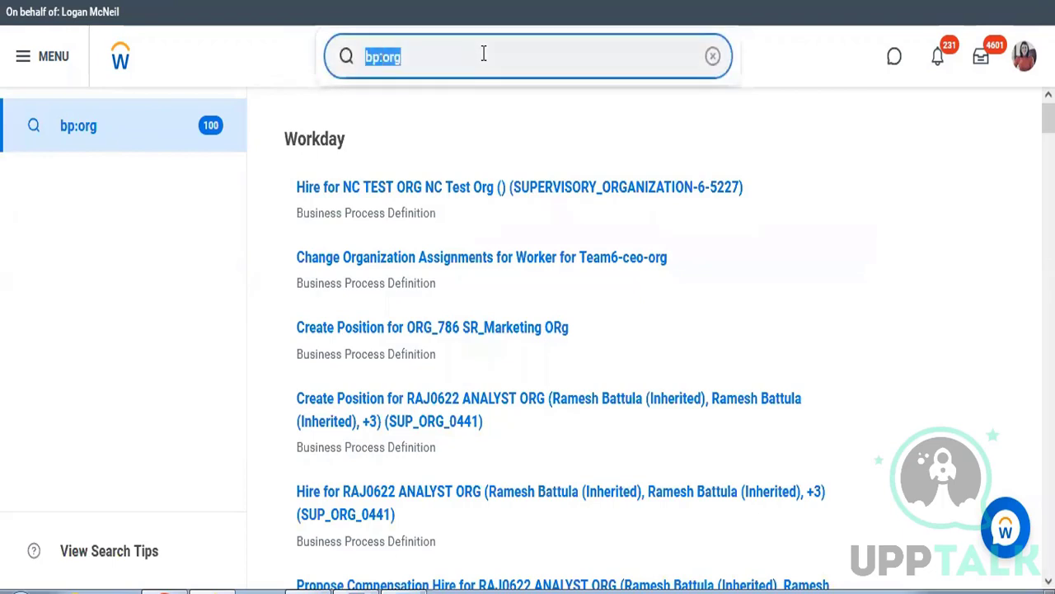
text(hire emplo)
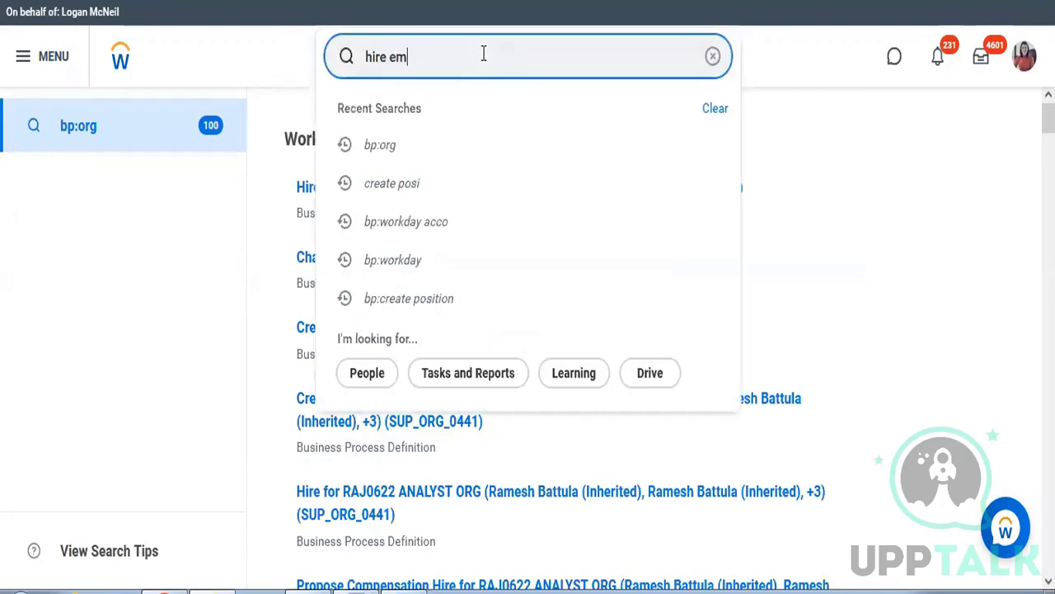
text(yee)
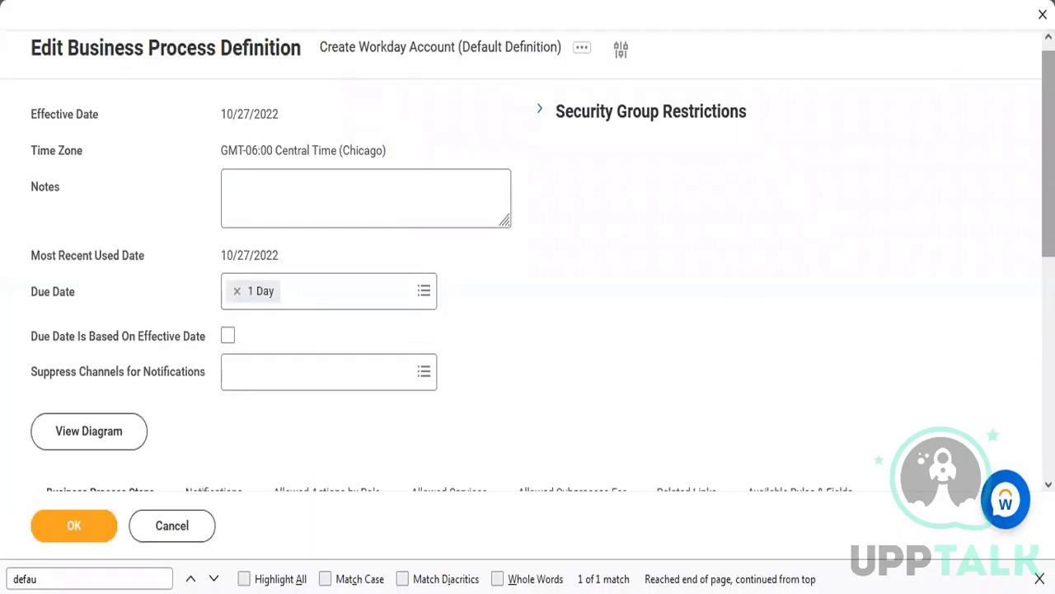
- Discard the changes on the Create Workday Account definition's edit page and cancel the effective date dialog
scroll(1022, 231, down, 5)
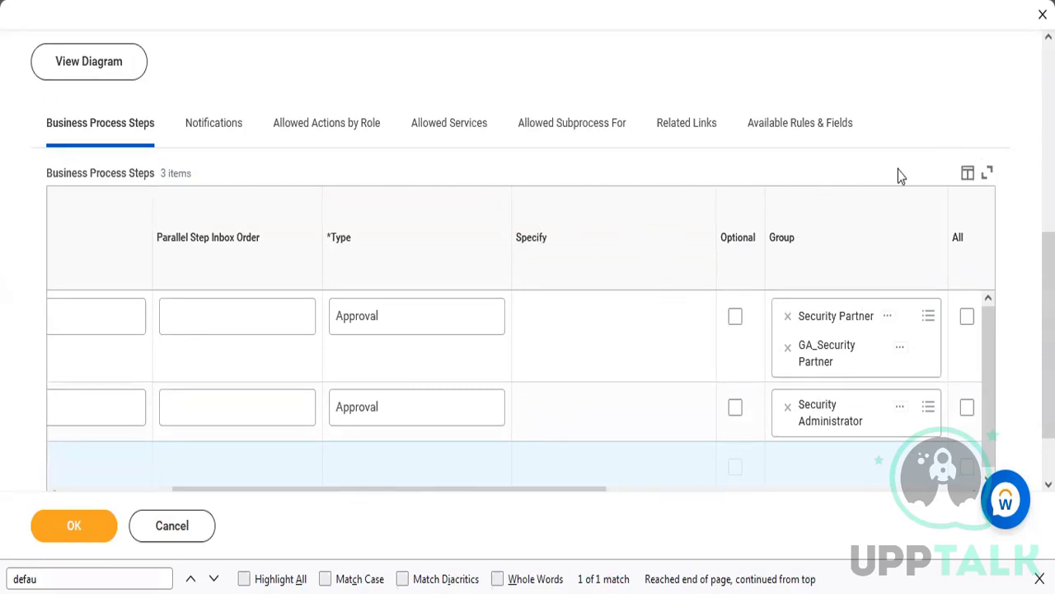
scroll(822, 198, up, 5)
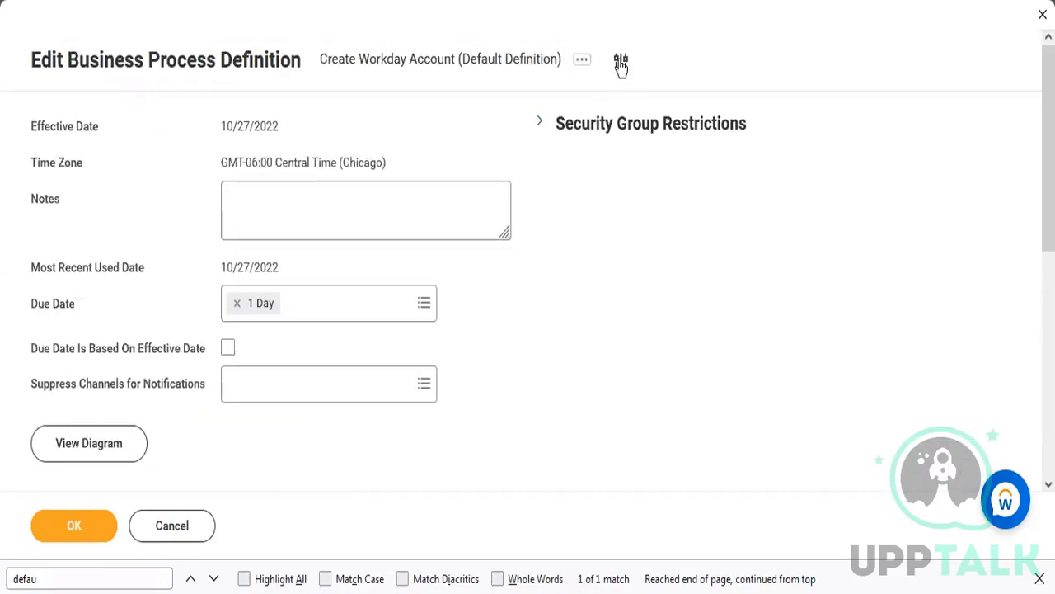
click(621, 62)
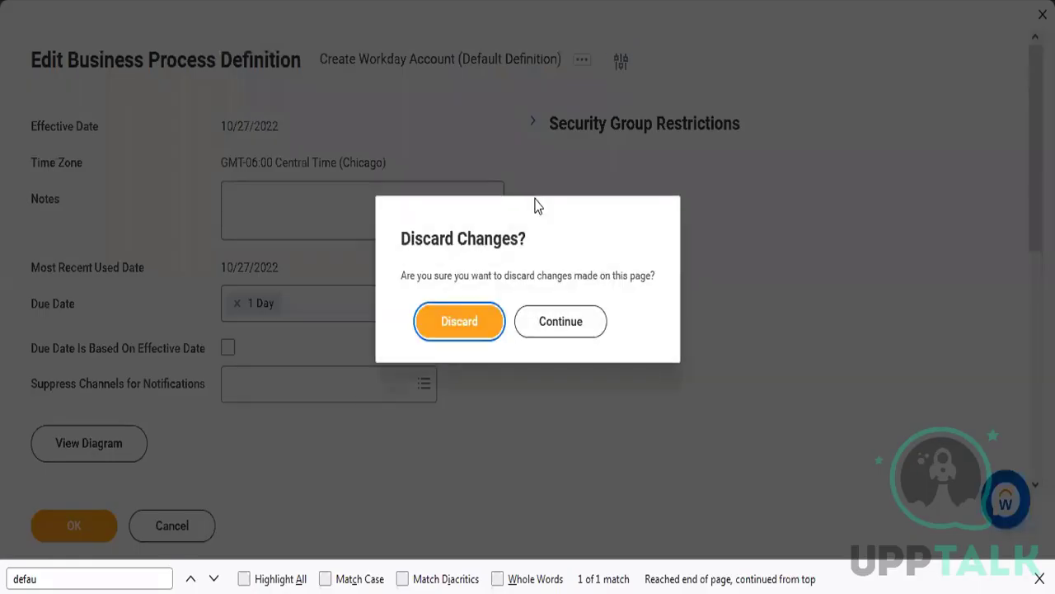
click(476, 323)
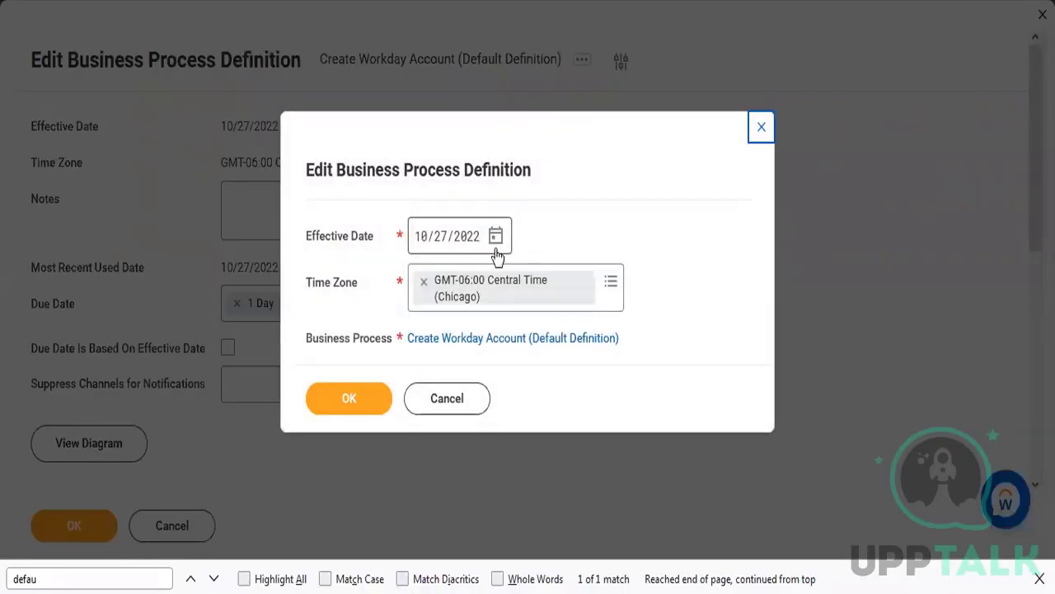
click(438, 399)
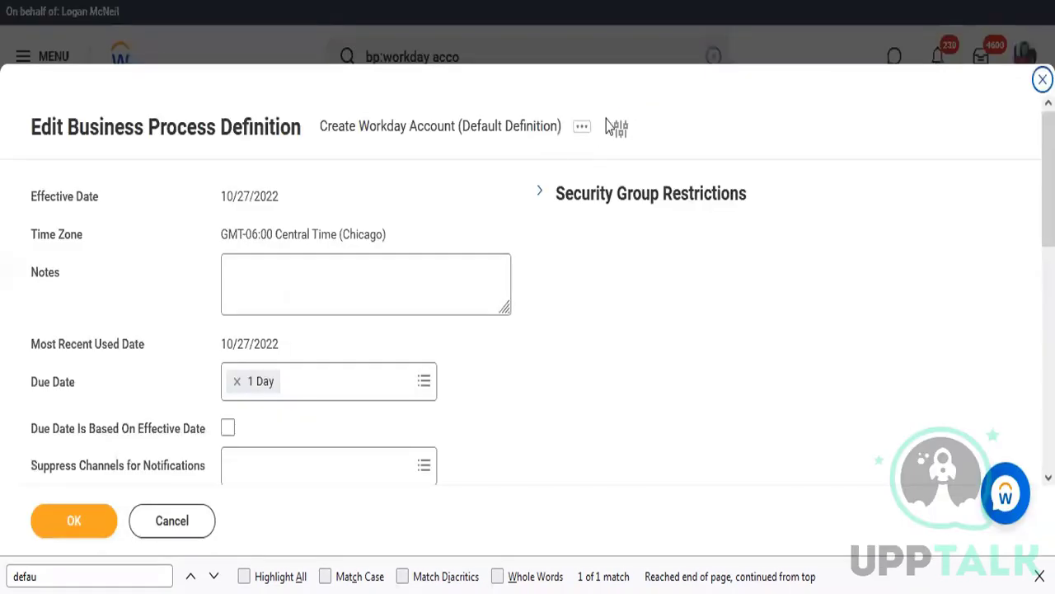
- Open the definition's effective date and time zone dialog again, cancel it, and cancel editing the definition
click(620, 130)
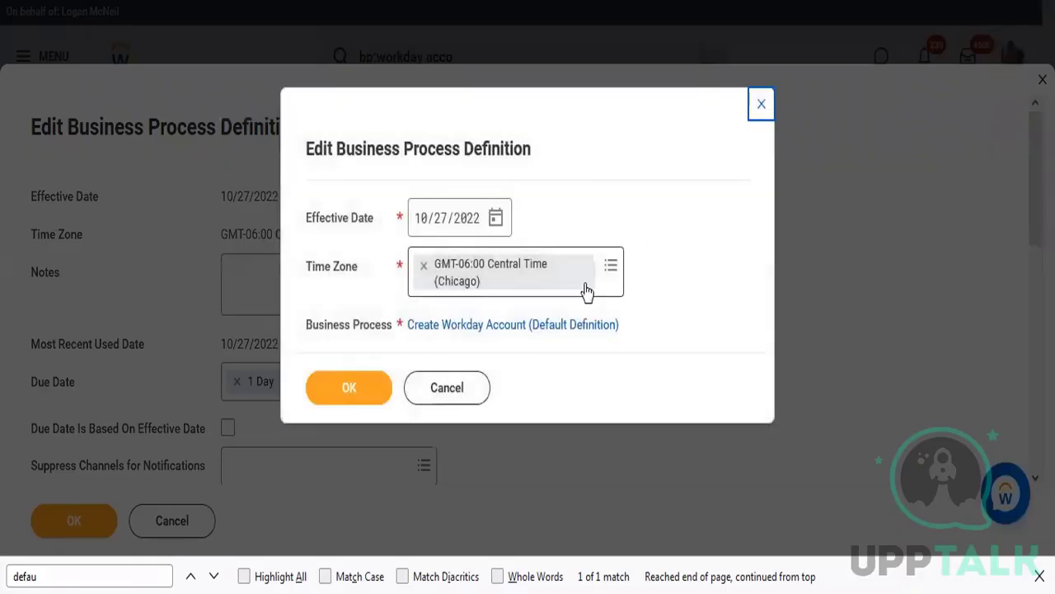
click(452, 387)
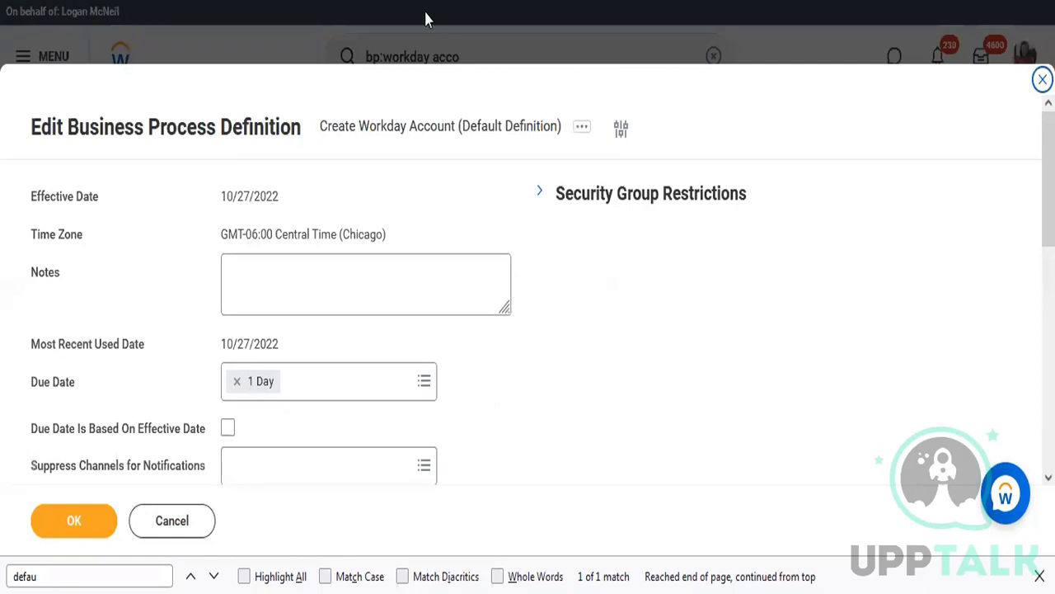
click(178, 536)
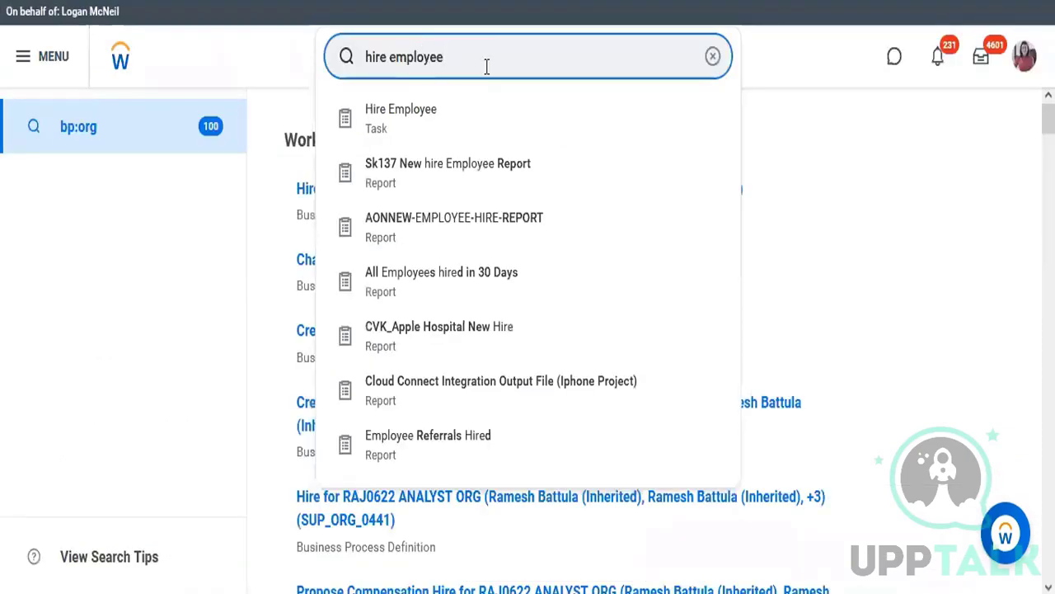
- Replace the search query with "bp:hire for workday sys" and run the search for the matching hire business process definition
triple_click(481, 50)
double_click(480, 50)
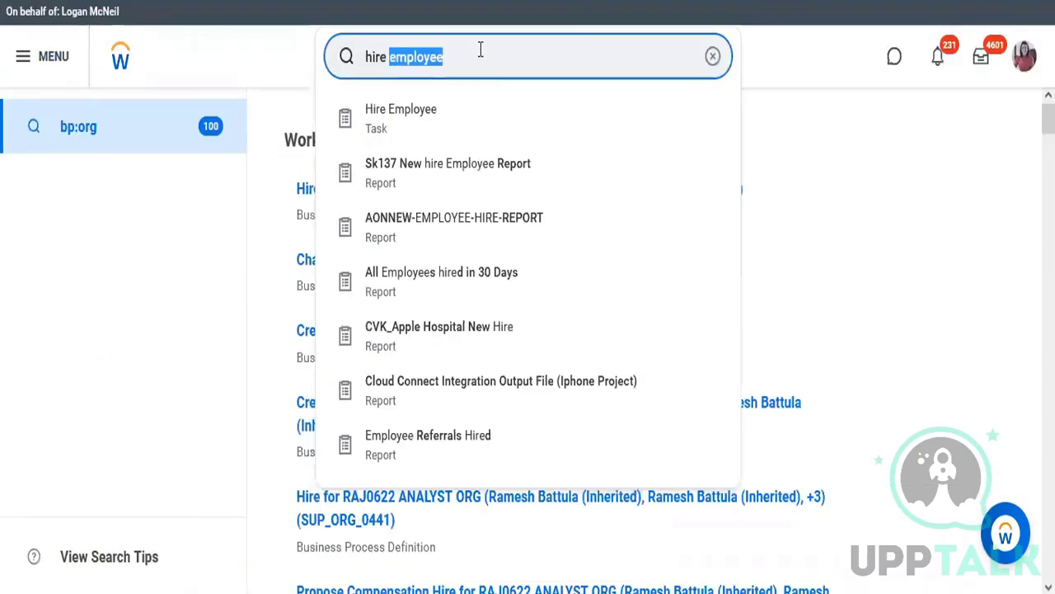
key(BackSpace)
key(BackSpace)
key(BackSpace)
key(BackSpace)
key(BackSpace)
key(BackSpace)
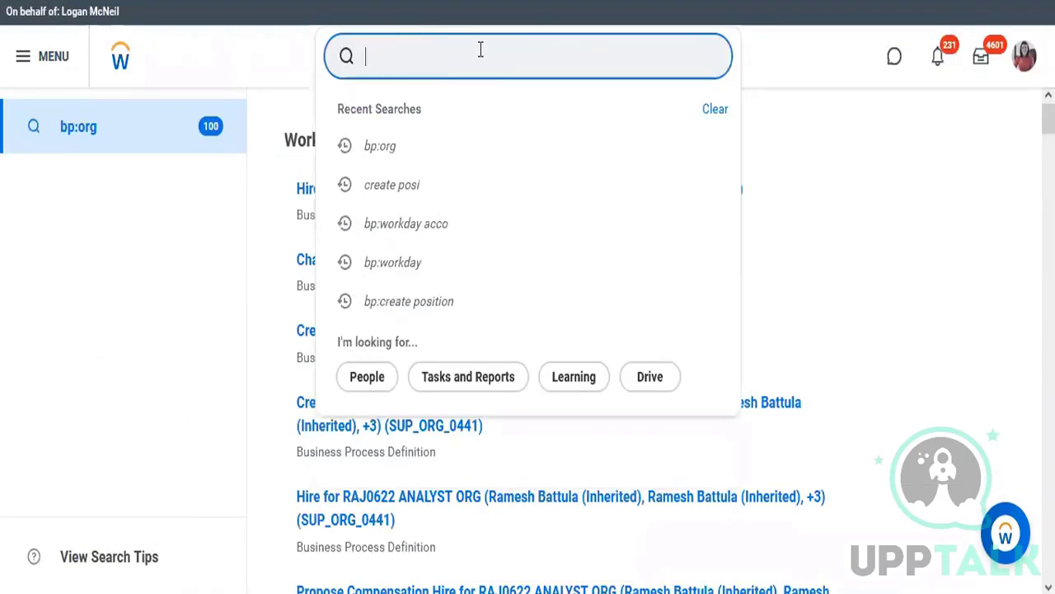
text(bp:)
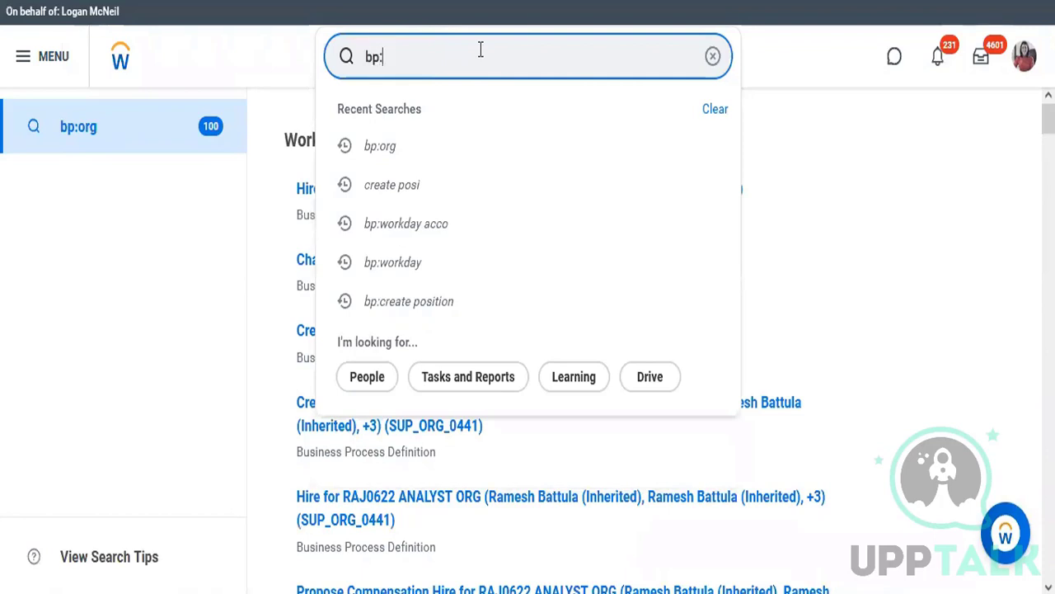
text(hire)
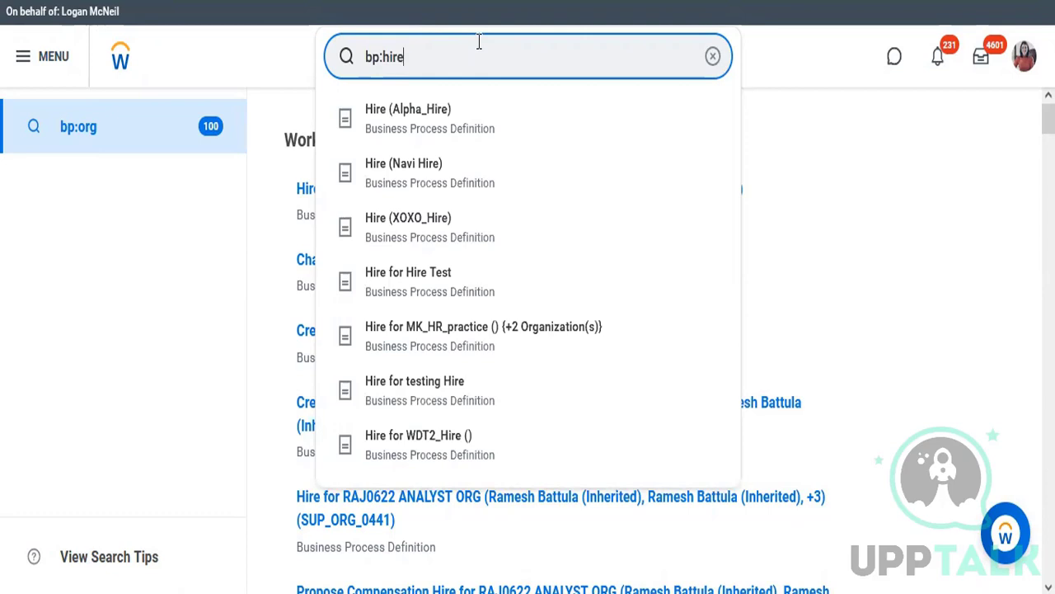
text( for workday sys)
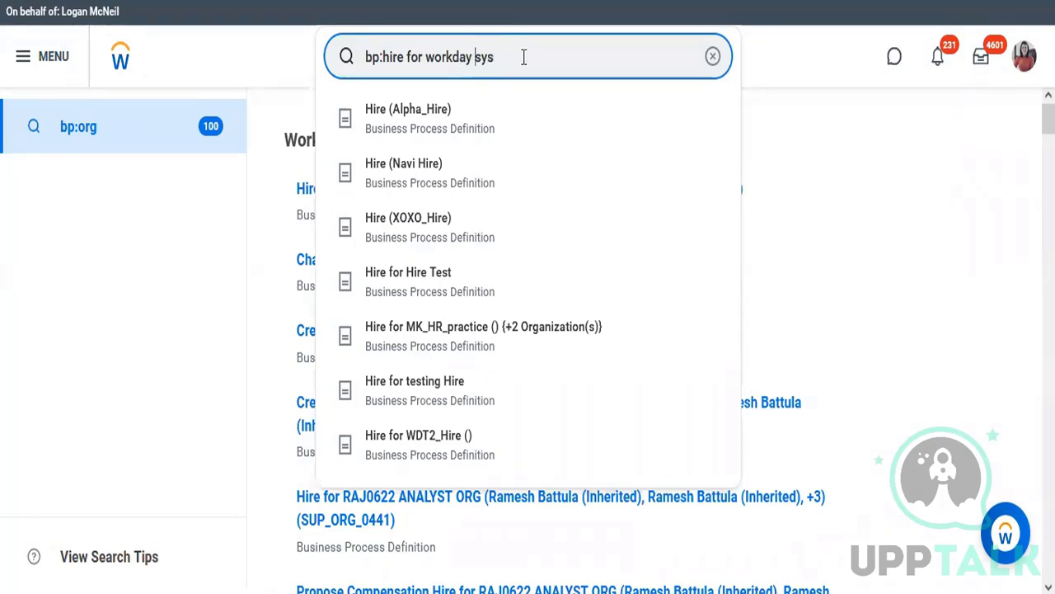
key(Return)
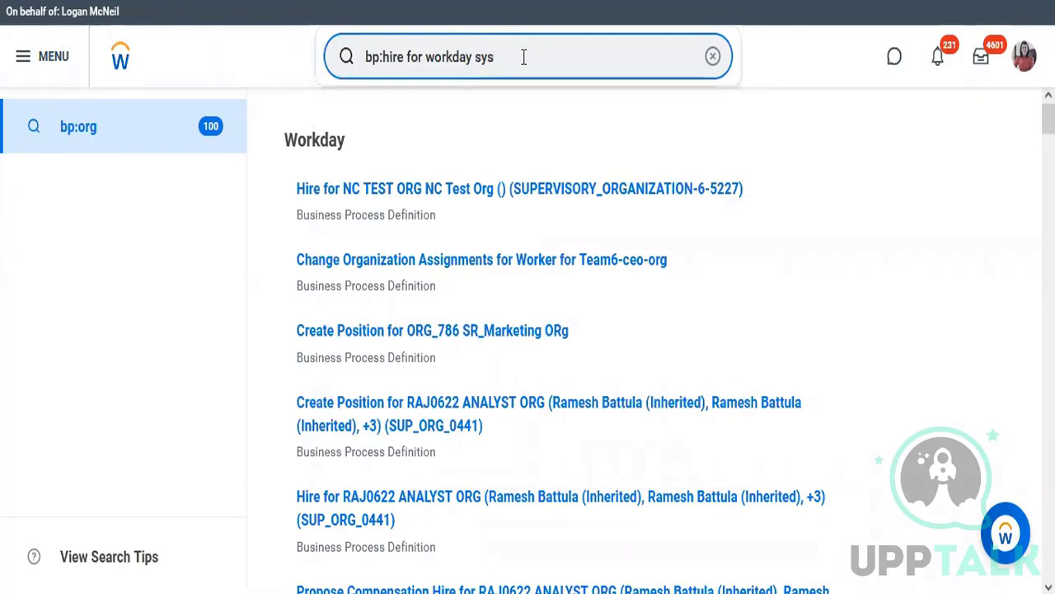
key(Return)
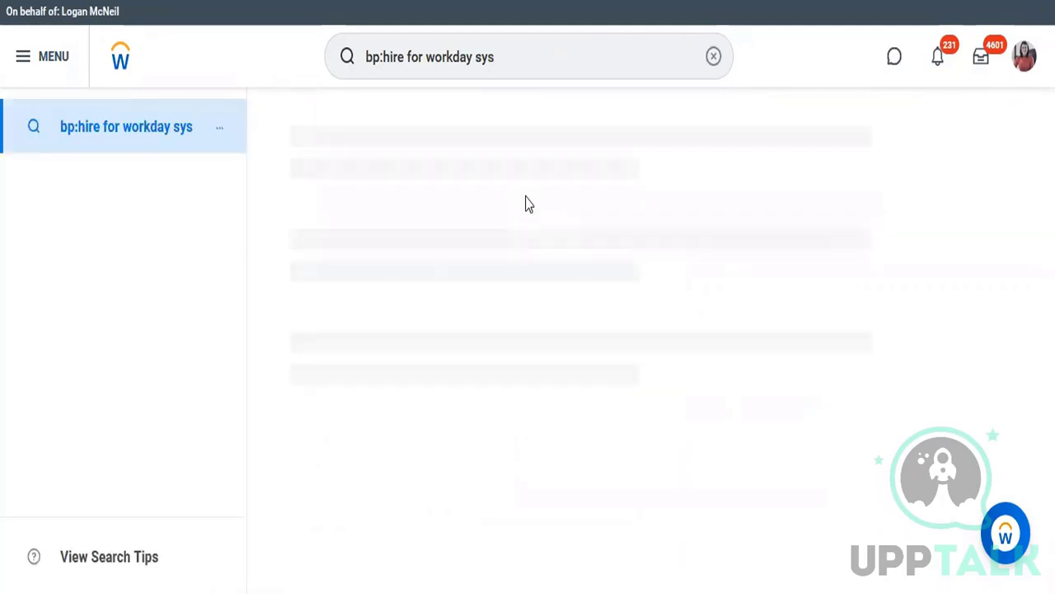
- Shorten the query to "bp:hire" and search the business process definitions again
click(527, 60)
key(BackSpace)
key(BackSpace)
key(BackSpace)
key(BackSpace)
key(BackSpace)
key(BackSpace)
key(BackSpace)
key(BackSpace)
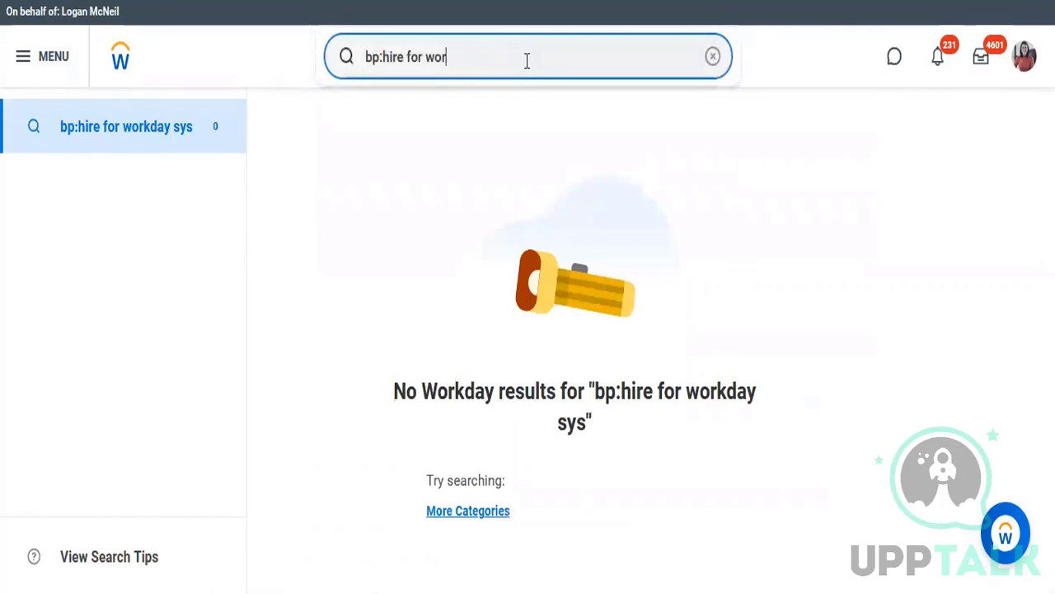
key(BackSpace)
key(BackSpace)
key(BackSpace)
key(BackSpace)
key(BackSpace)
key(BackSpace)
key(BackSpace)
key(Return)
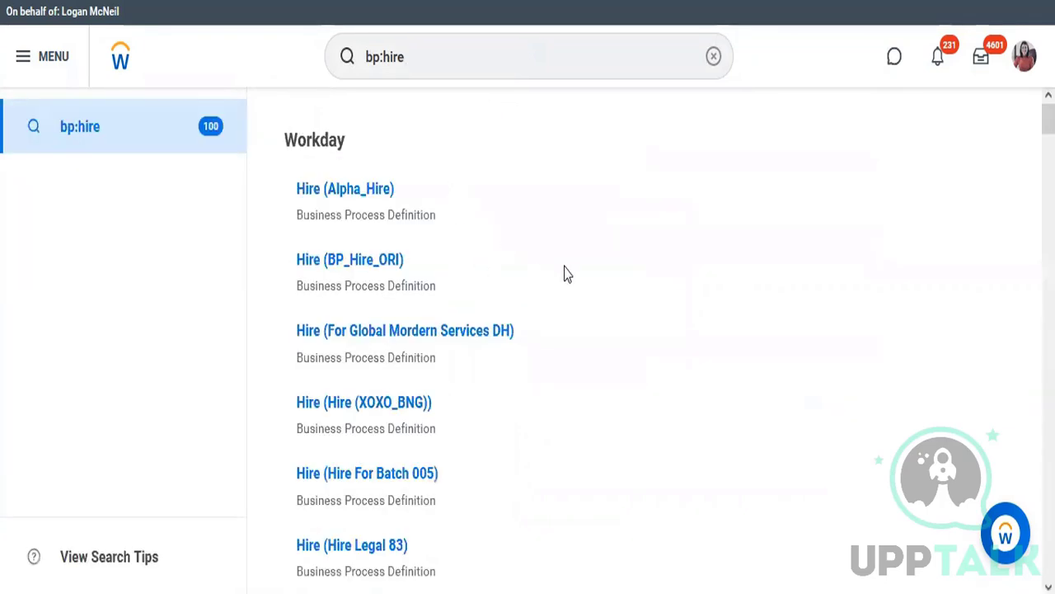
- Find "workday sys" within the search results and open the Hire for Workday Systems & Technology business process definition
key(ctrl+f)
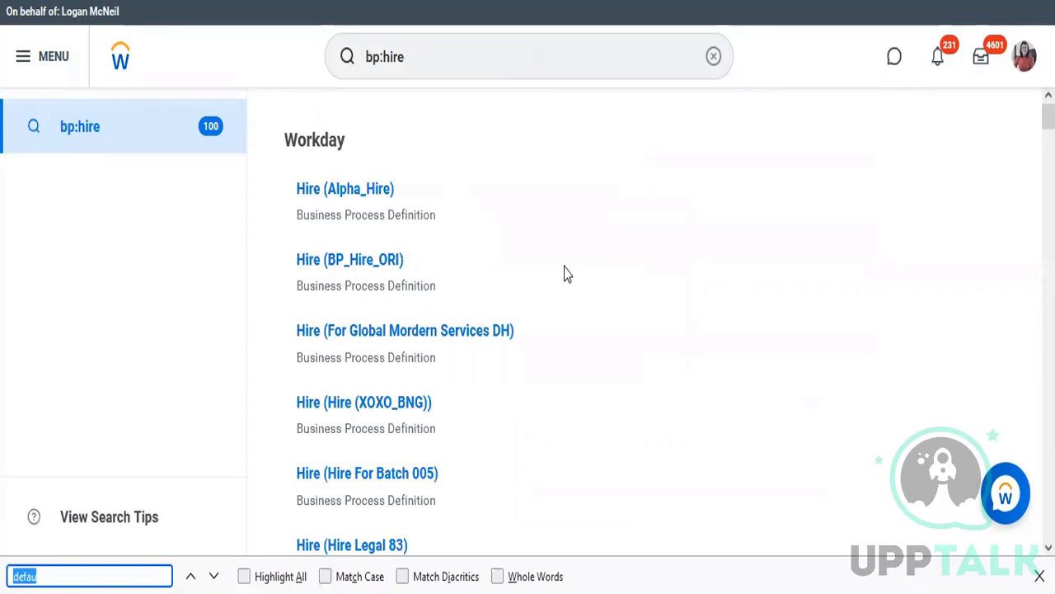
text(workday)
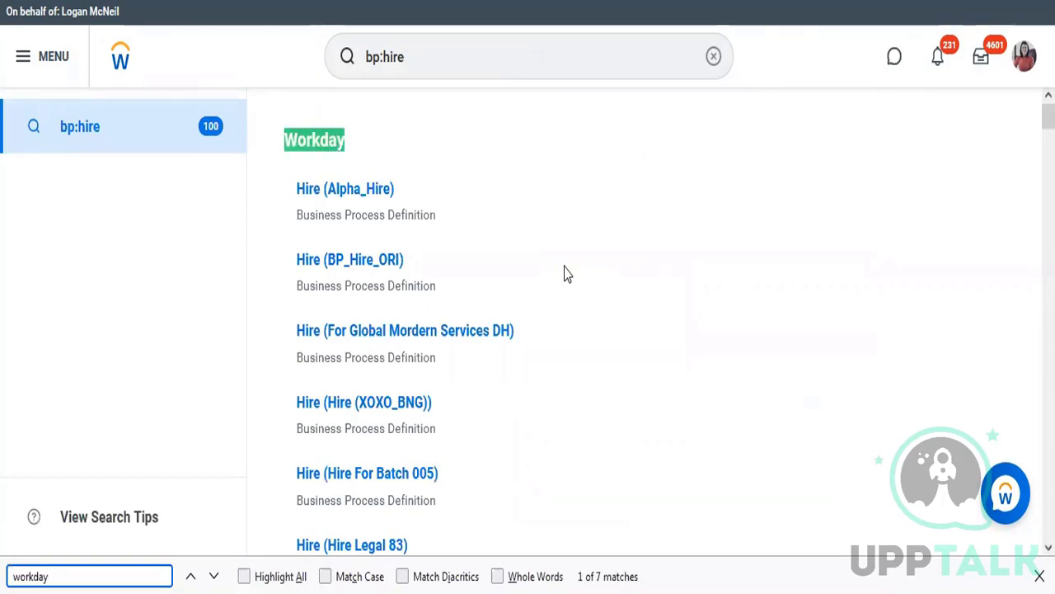
key(Return)
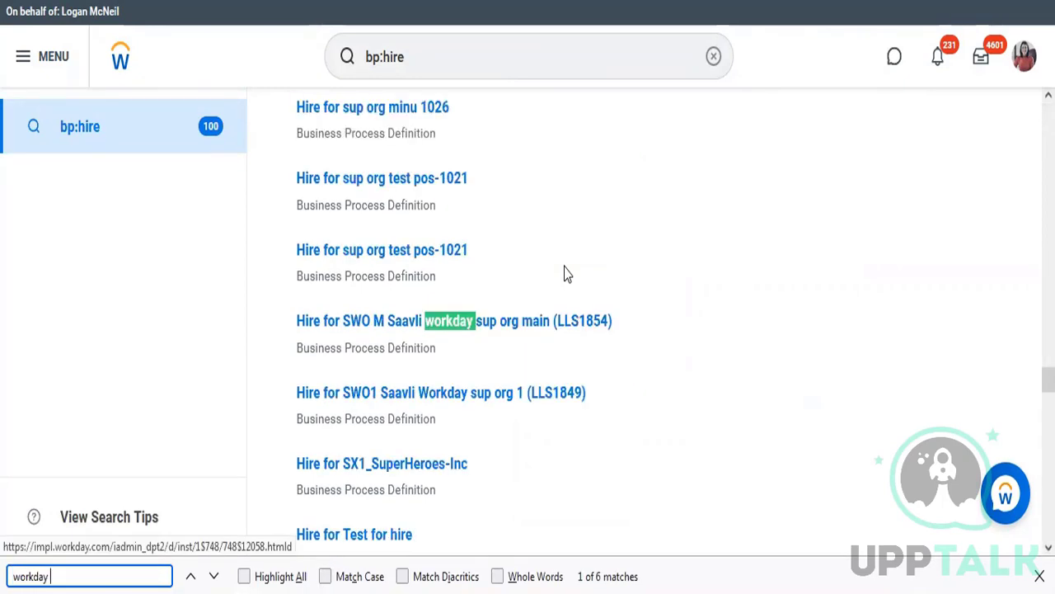
text(s)
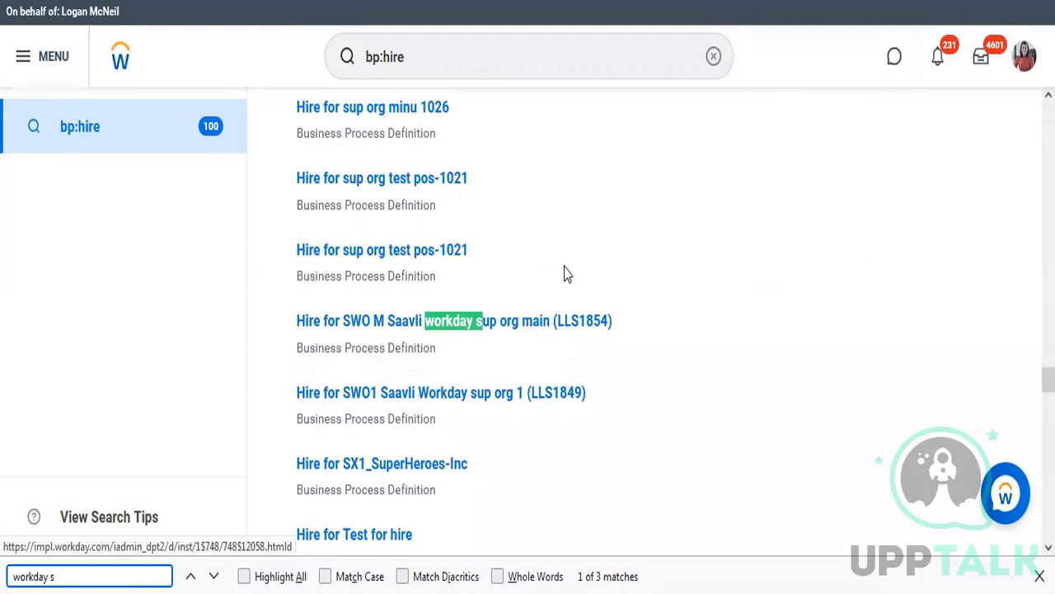
text(ys)
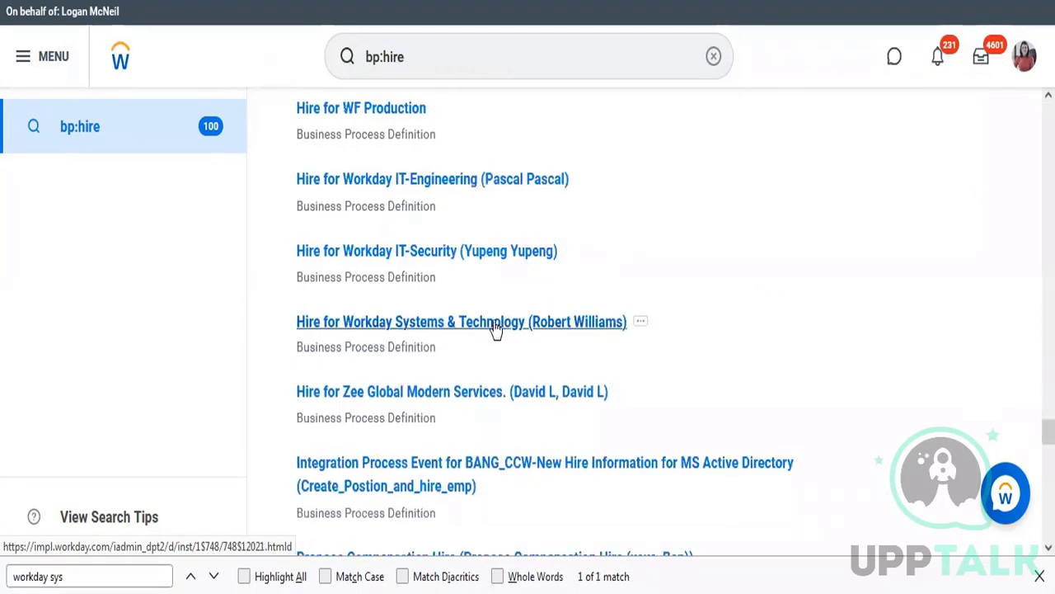
click(580, 330)
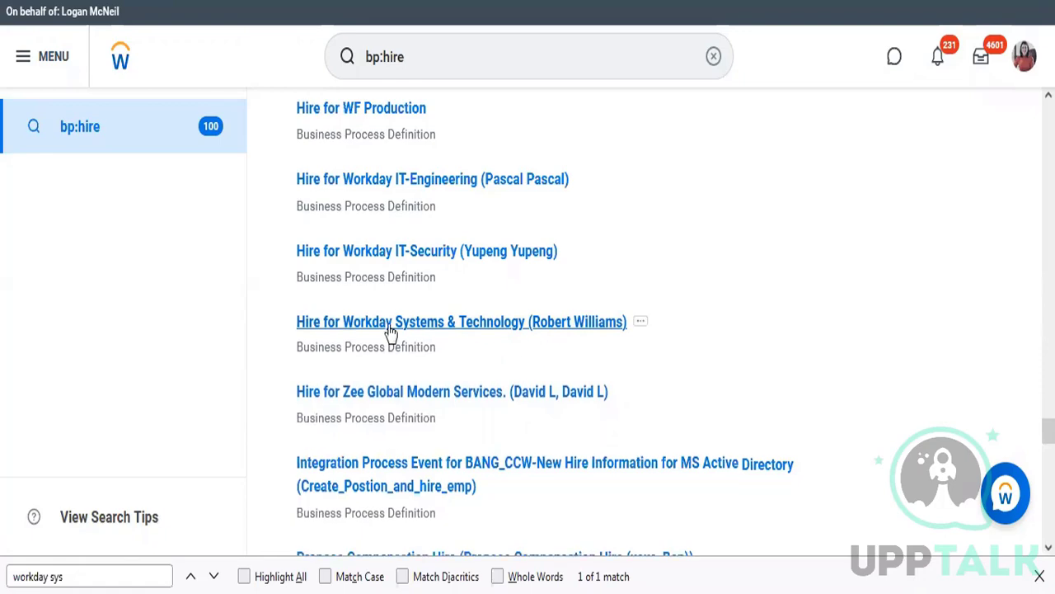
click(483, 320)
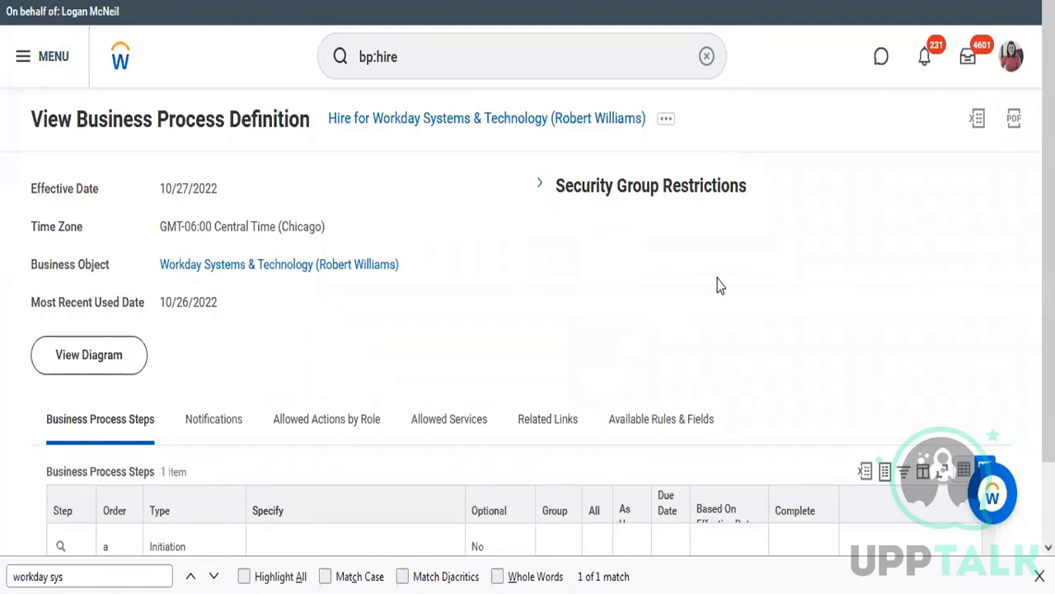
- Open the Hire definition for editing, accepting the effective date 10/27/2022 and the GMT-06:00 Central Time (Chicago) time zone
click(667, 122)
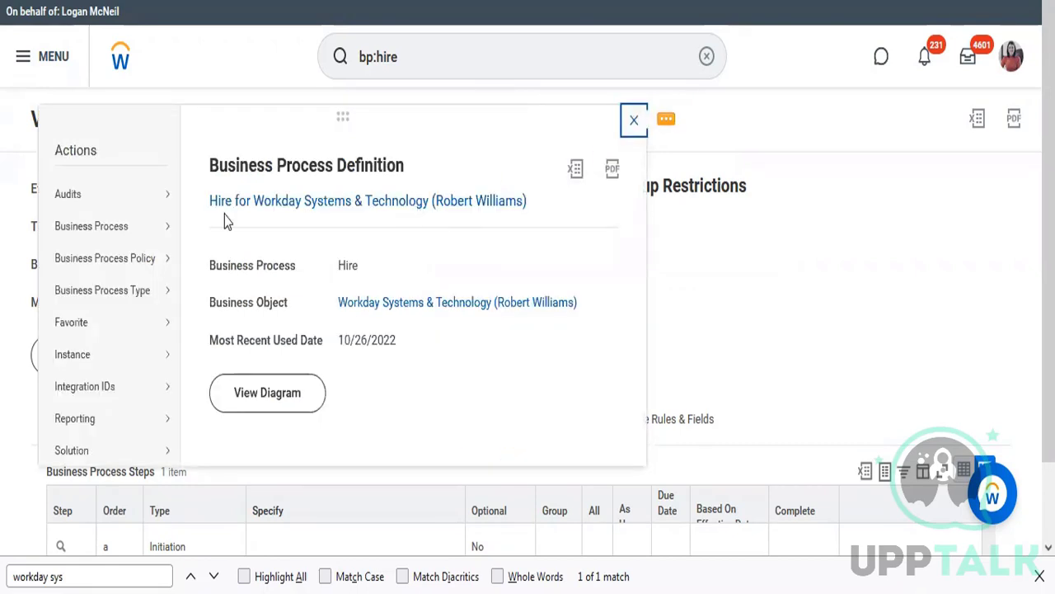
mouse_move(94, 234)
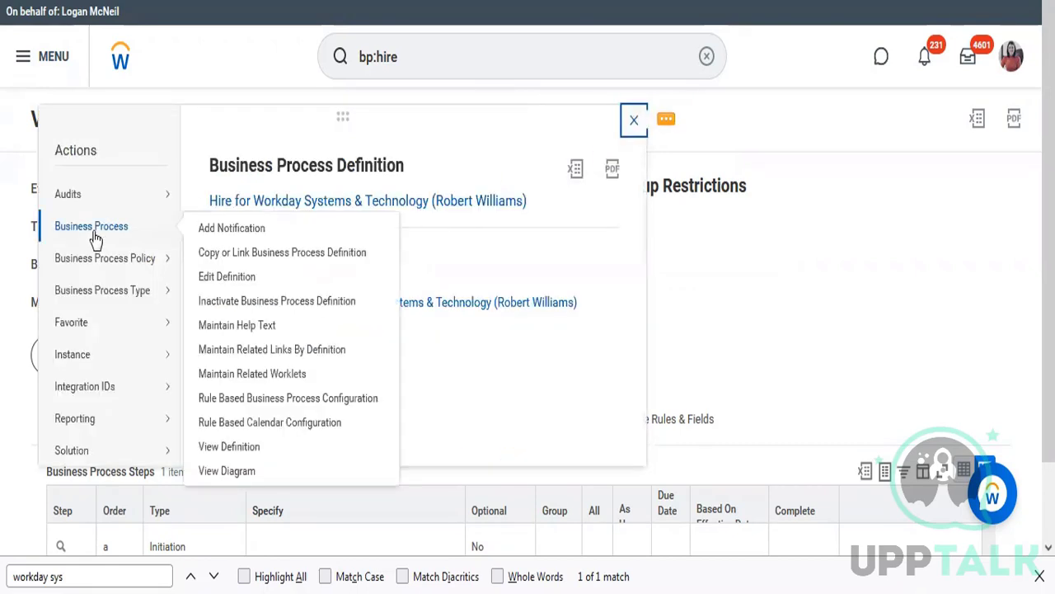
click(227, 281)
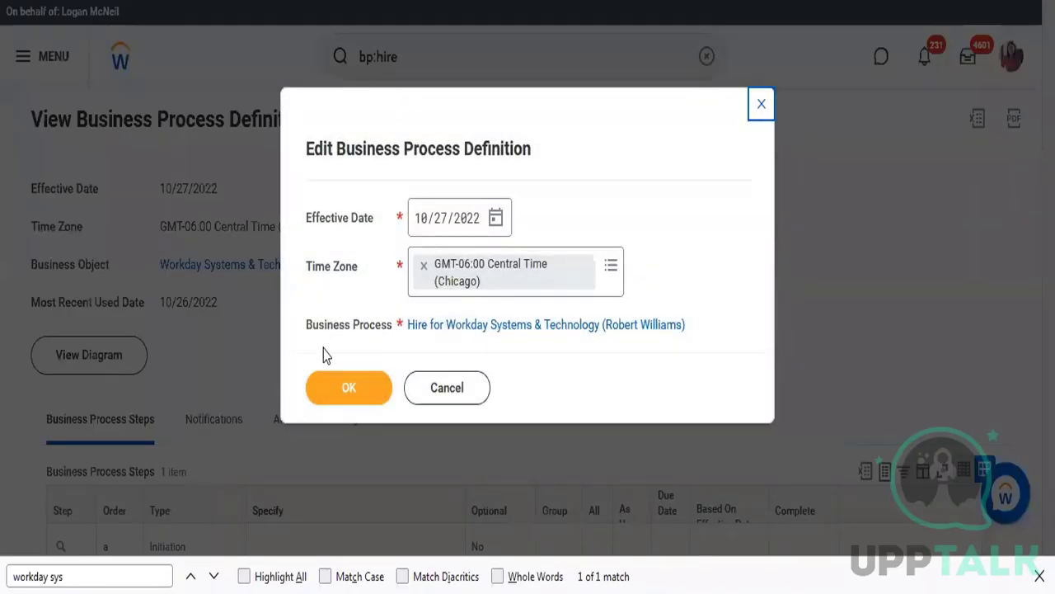
click(334, 398)
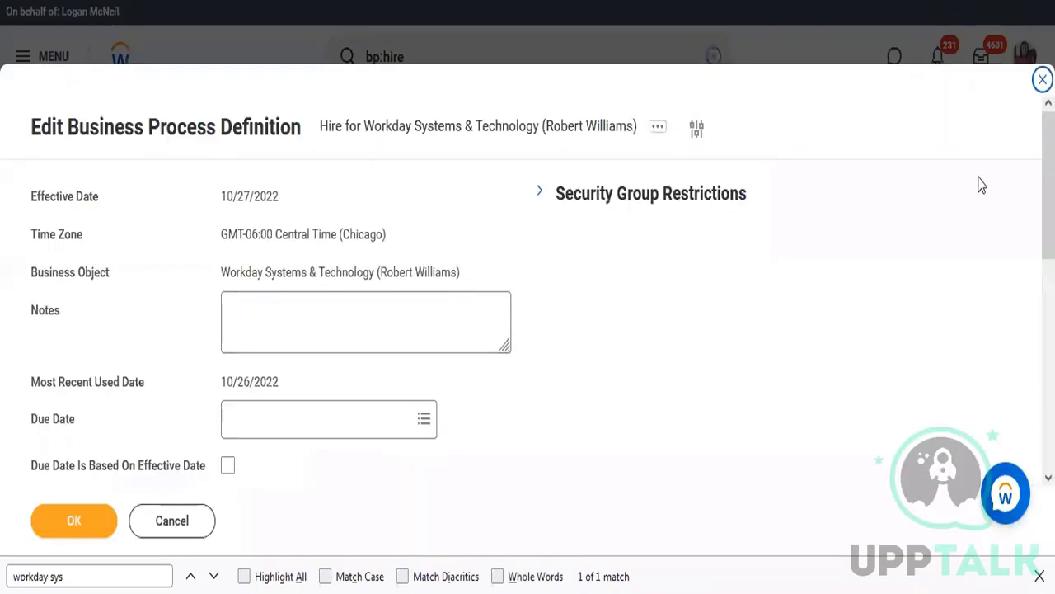
- Add a business process step of type Action that specifies Propose Compensation Hire
scroll(1048, 247, down, 5)
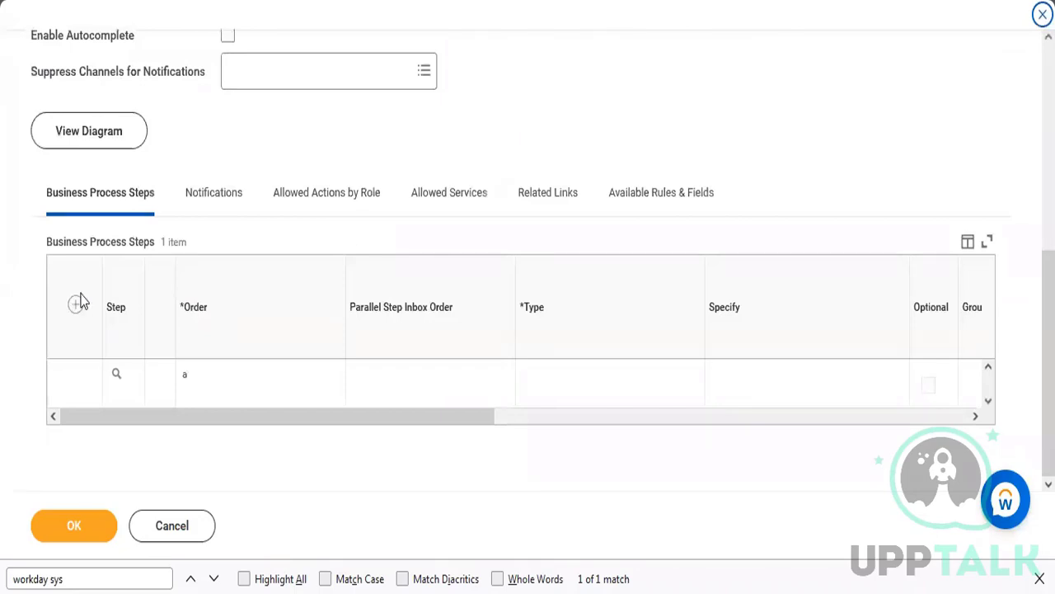
click(76, 303)
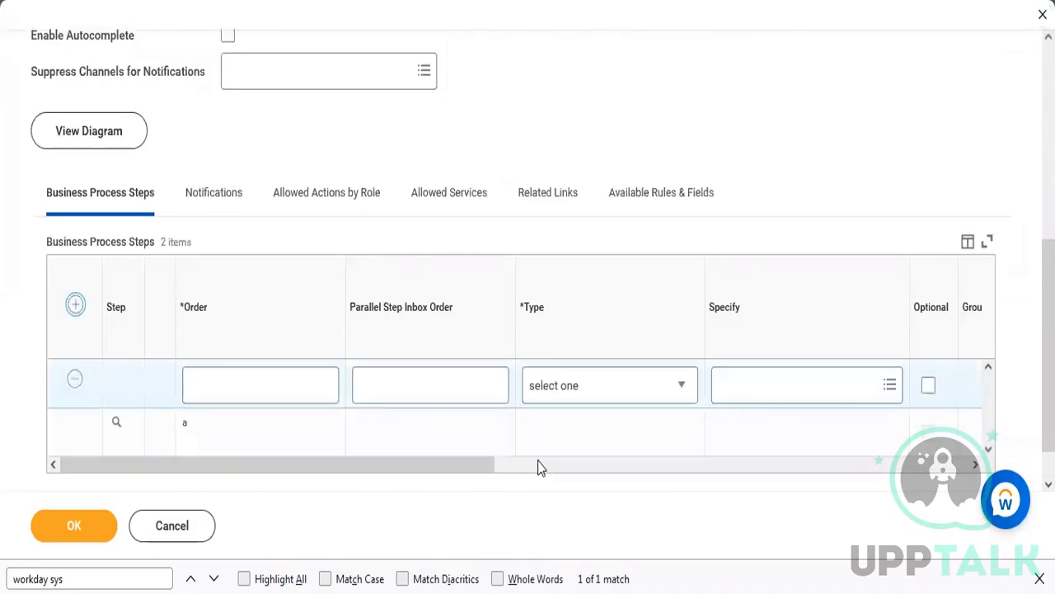
click(610, 389)
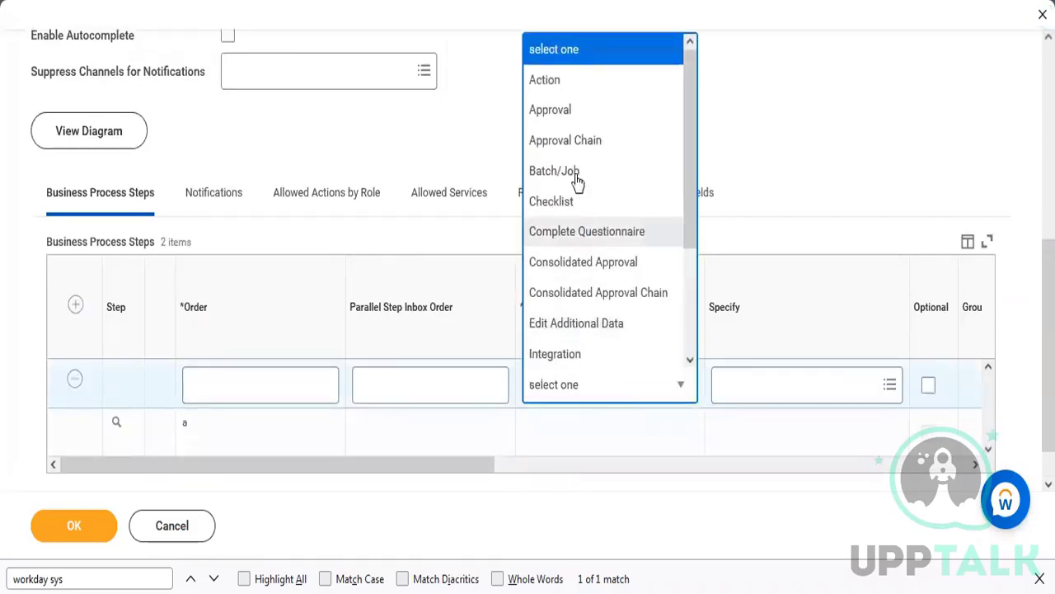
click(549, 86)
scroll(471, 465, right, 3)
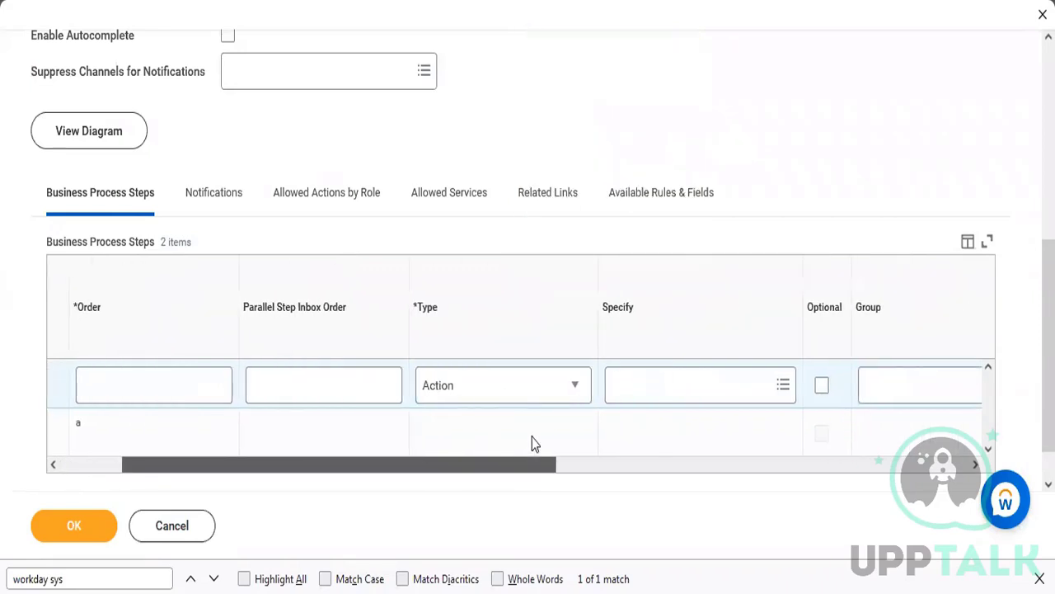
drag(554, 437, 565, 432)
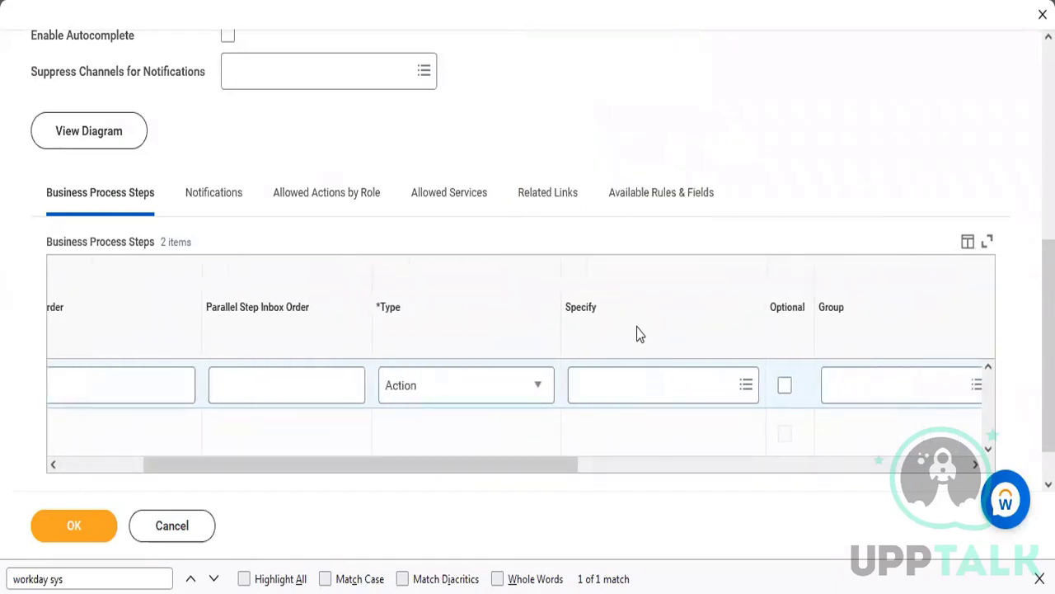
click(626, 372)
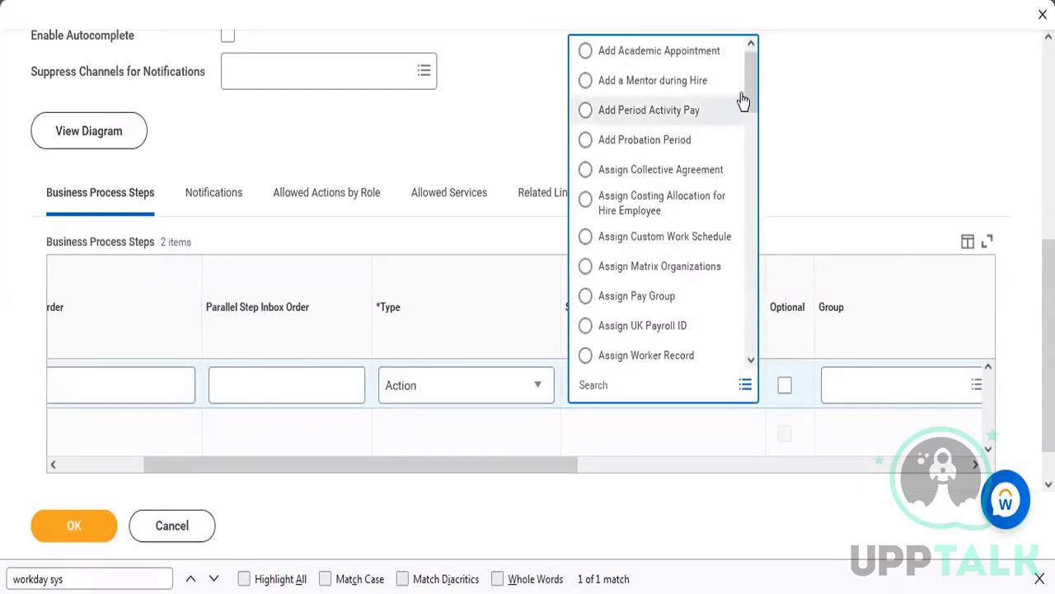
drag(748, 79, 735, 358)
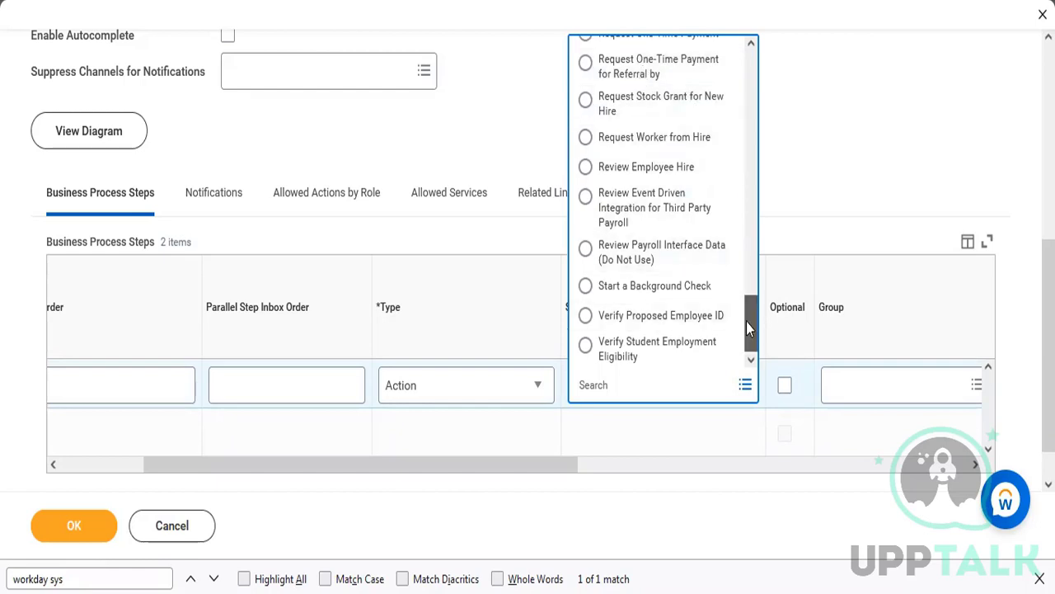
drag(747, 328, 746, 290)
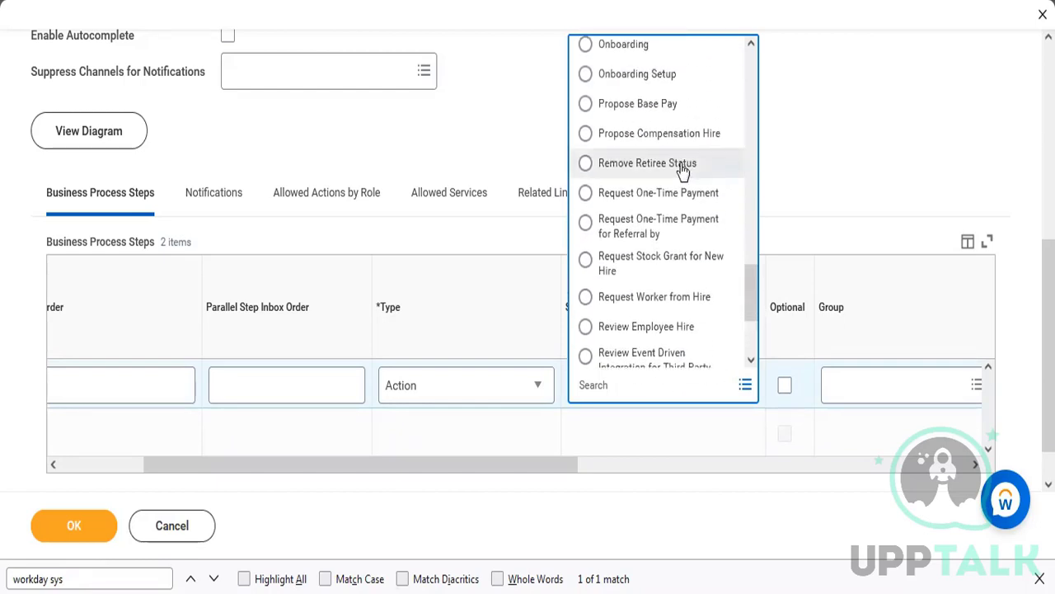
click(640, 136)
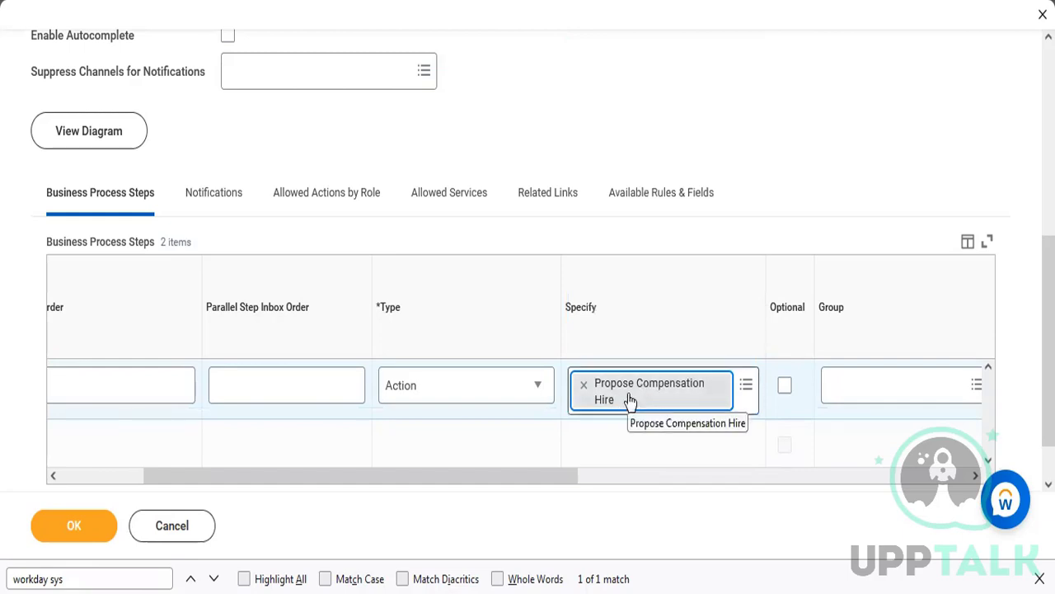
- Search the security groups for "HR admin" and assign HR Administrator as the group for the Propose Compensation Hire step
drag(544, 482, 672, 441)
click(667, 379)
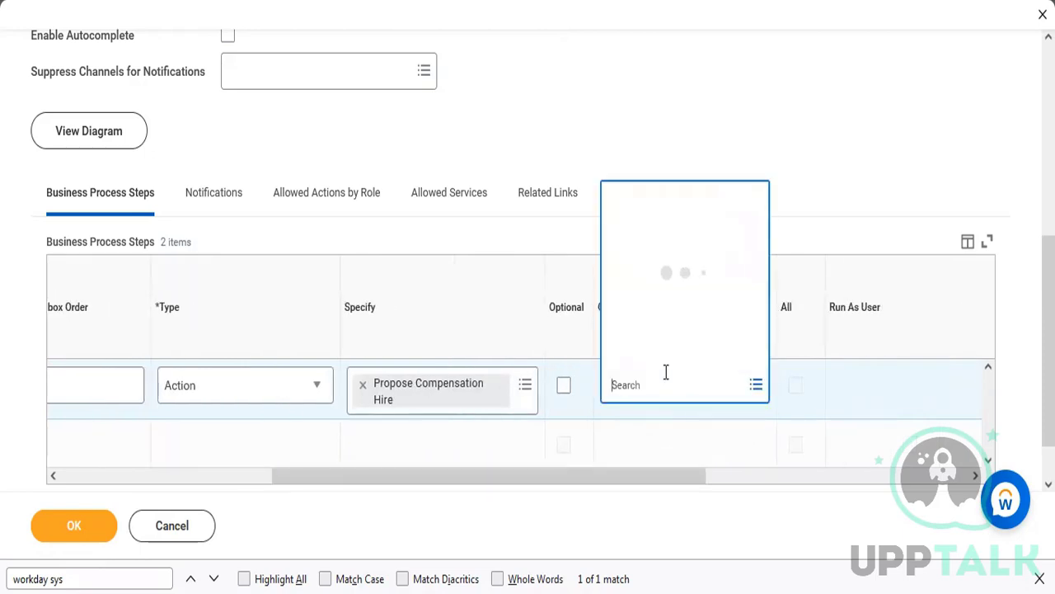
text(HR )
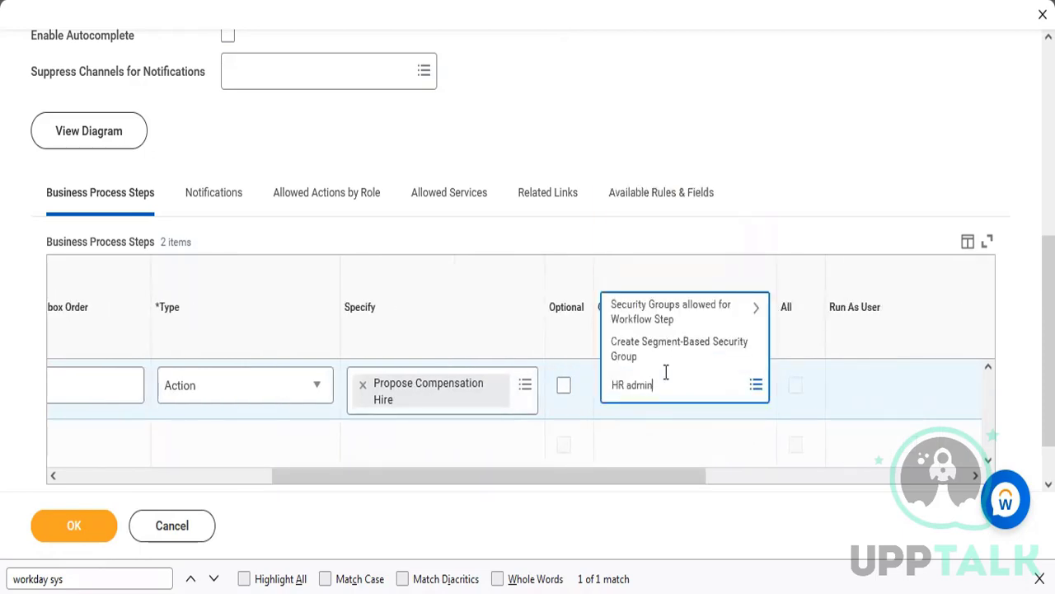
text(admin)
key(Return)
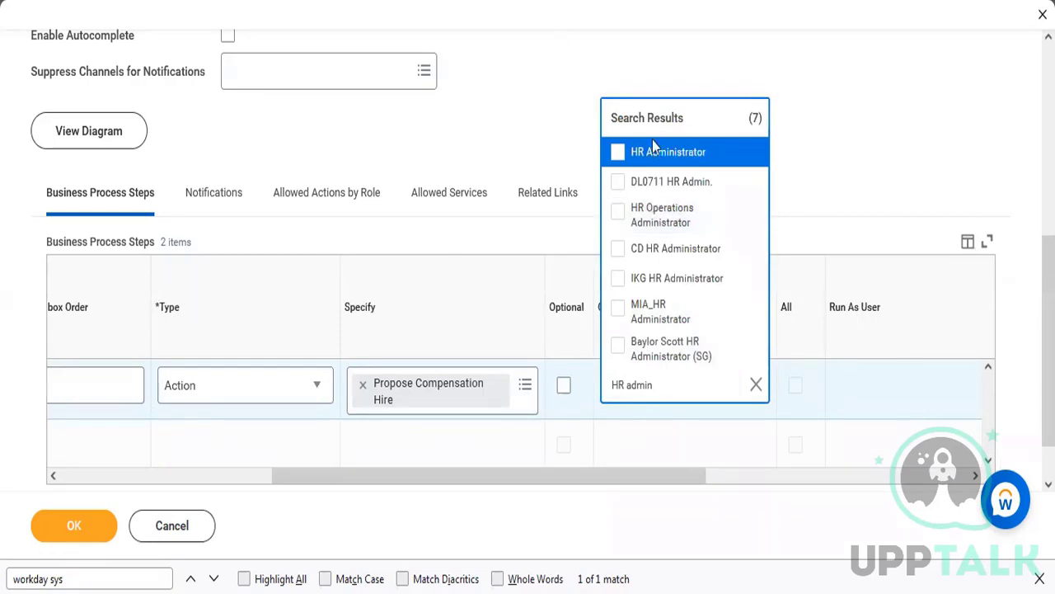
click(652, 158)
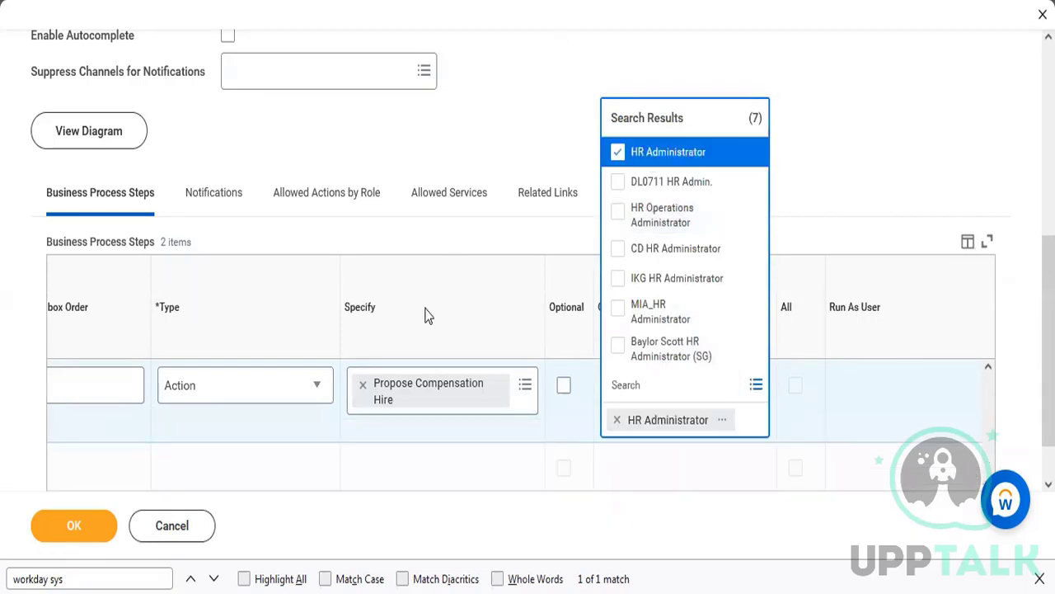
click(183, 459)
- Set the order of the Propose Compensation Hire step to b and add another business process step row
drag(299, 479, 116, 483)
click(209, 397)
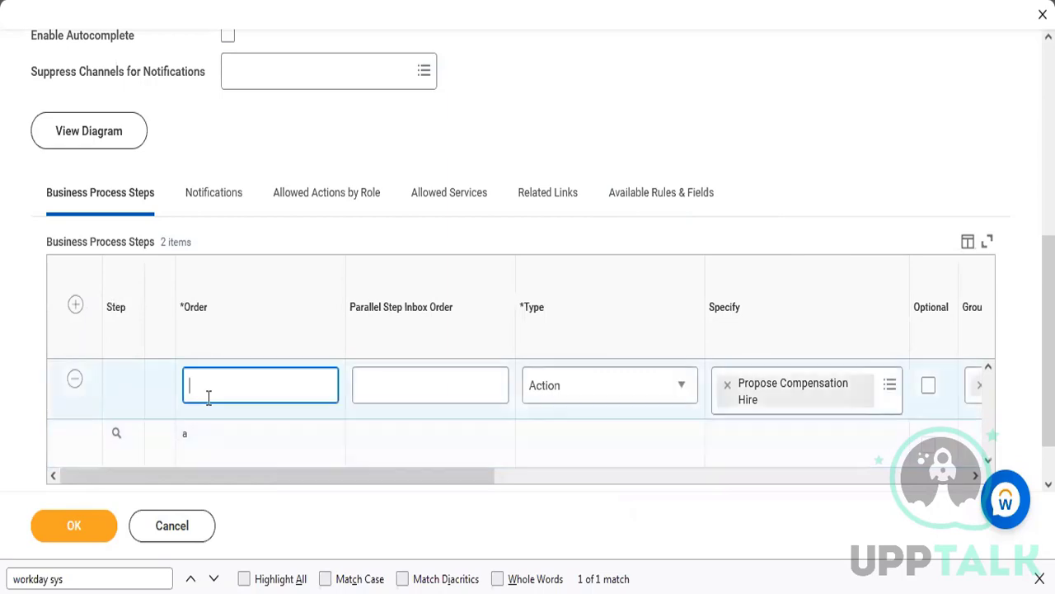
click(75, 305)
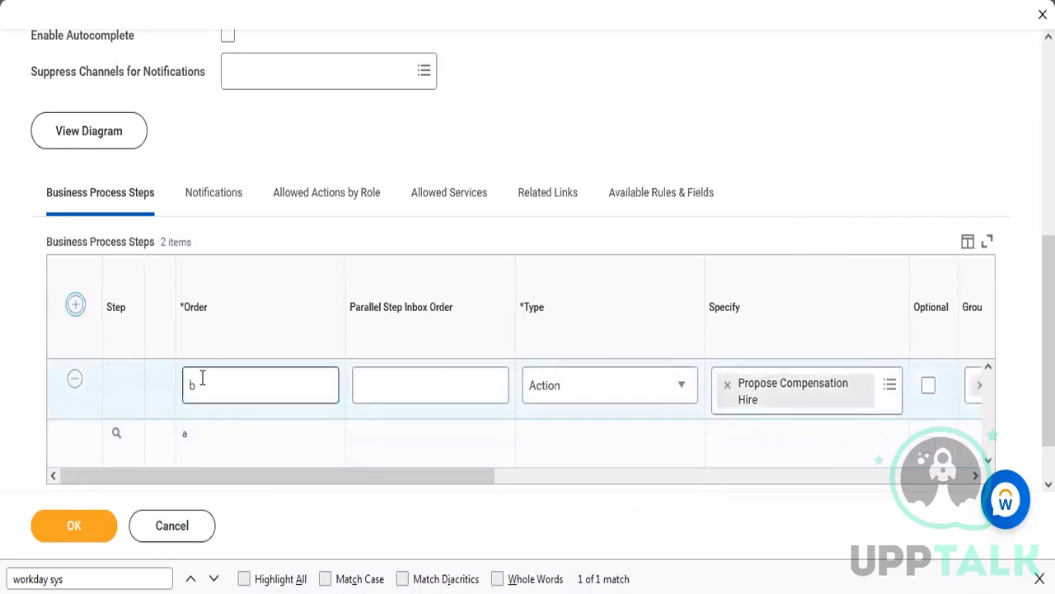
- Give the new business process step order c and the type Approval
click(235, 388)
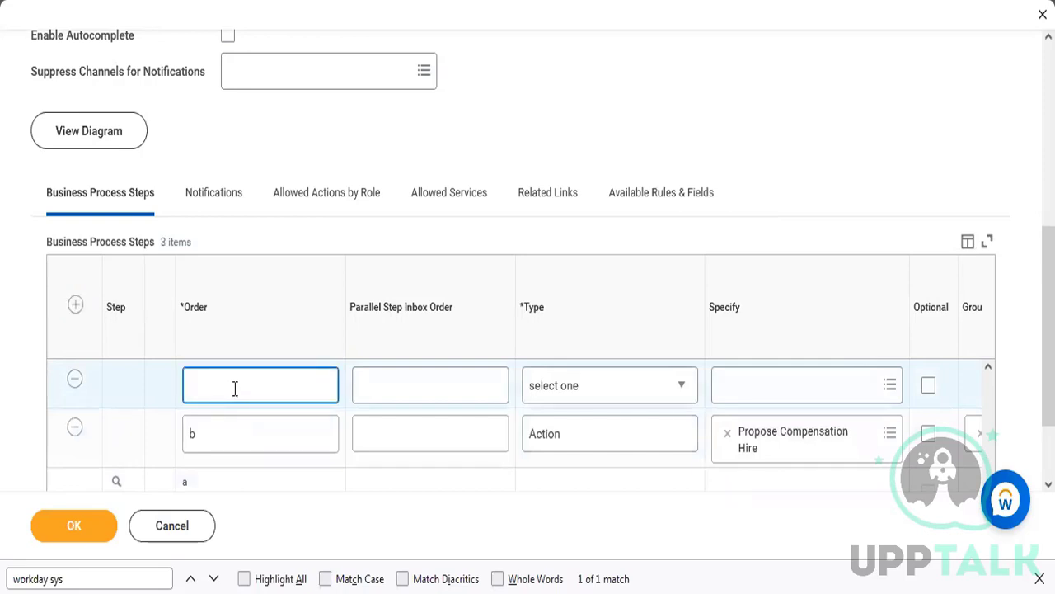
text(c)
click(586, 387)
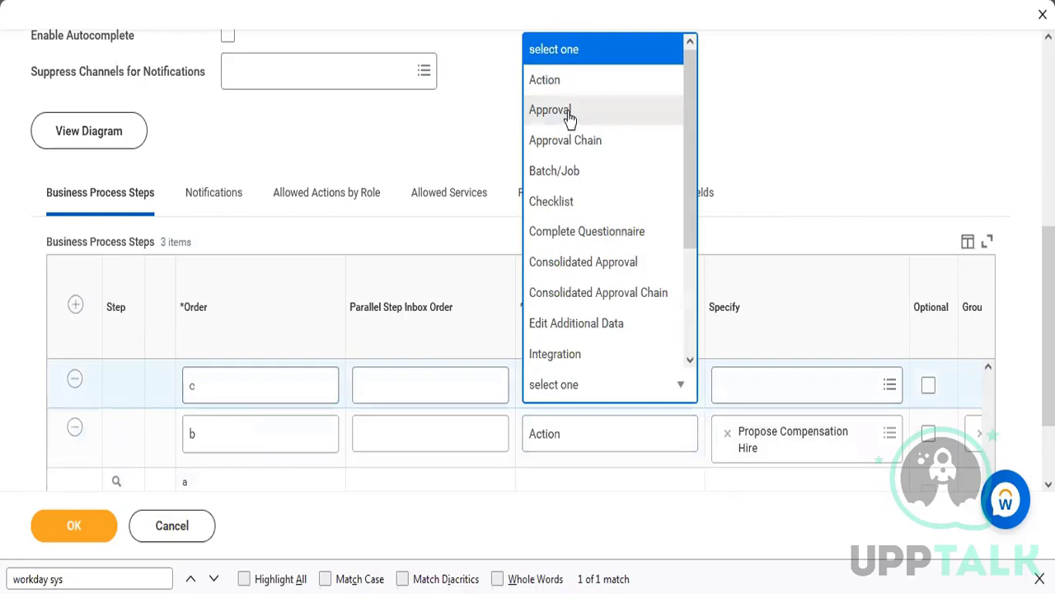
click(550, 110)
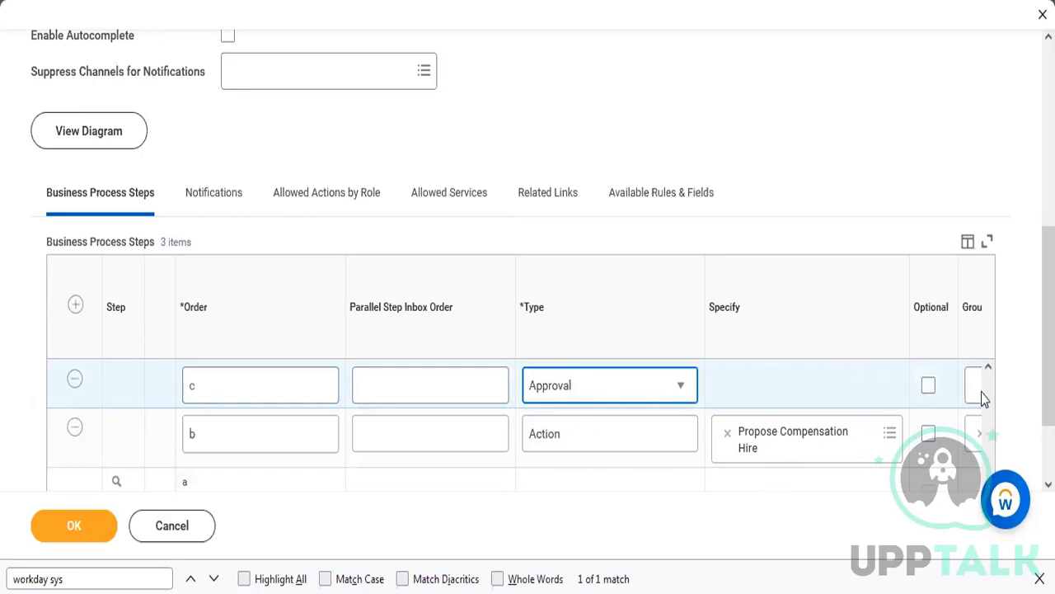
- Search the security groups for "compensation" and assign Compensation Partner as the group for approval step c
scroll(1048, 330, down, 2)
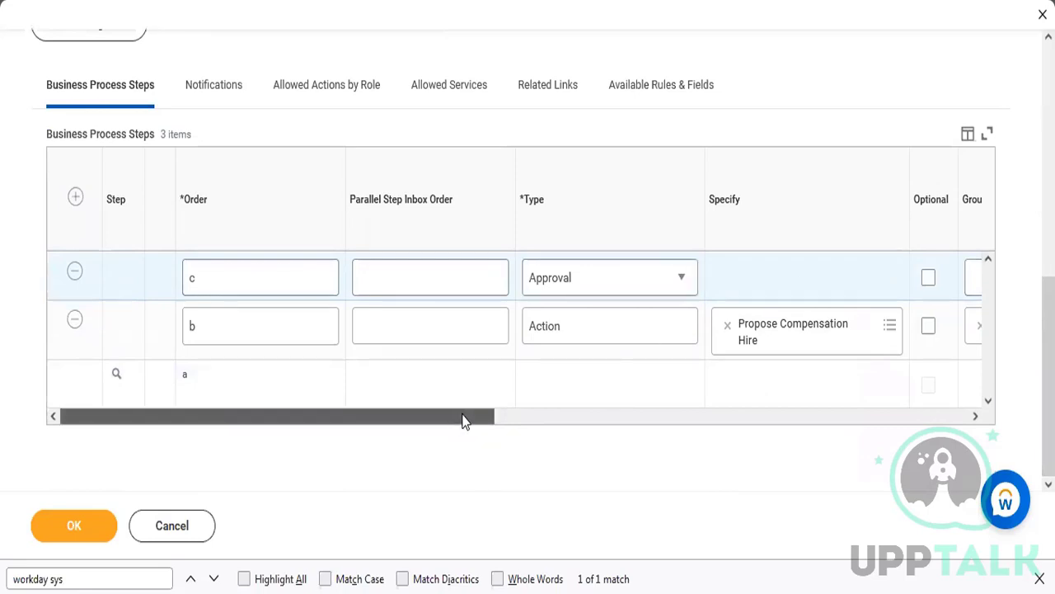
drag(464, 422, 636, 397)
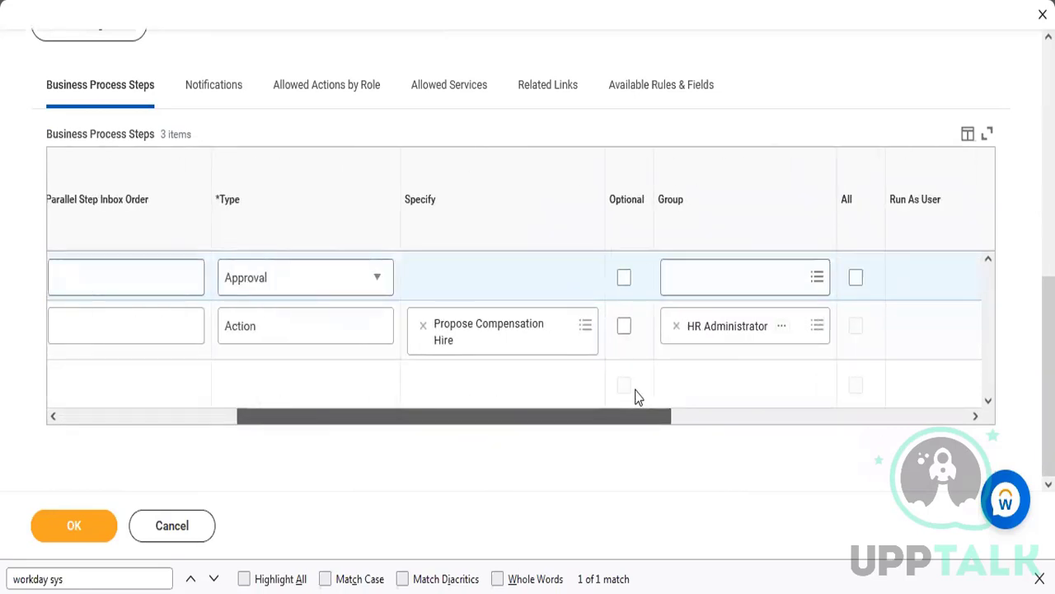
click(746, 280)
text(comp)
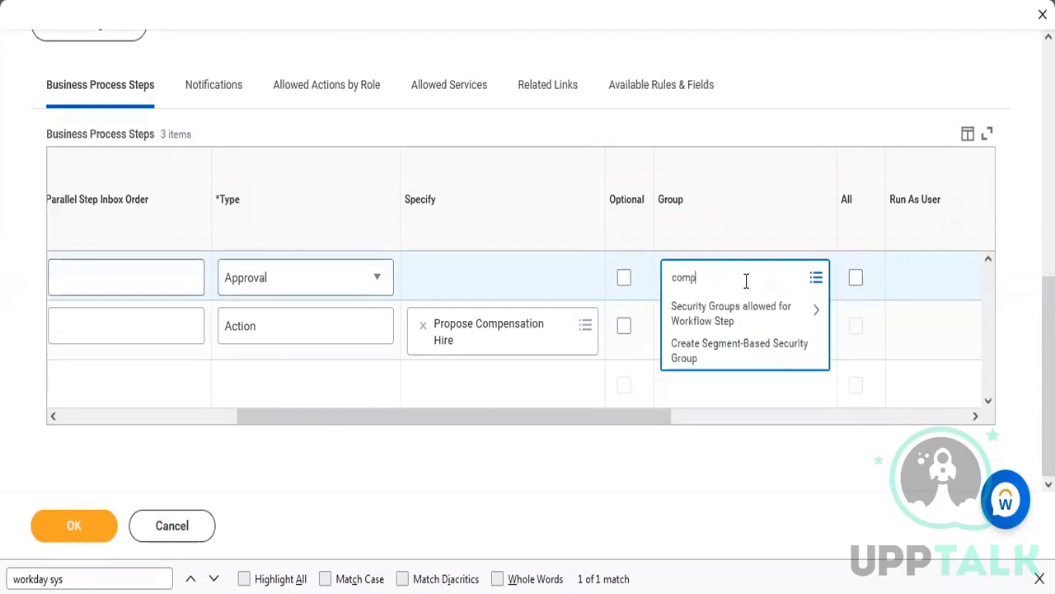
text(ensation)
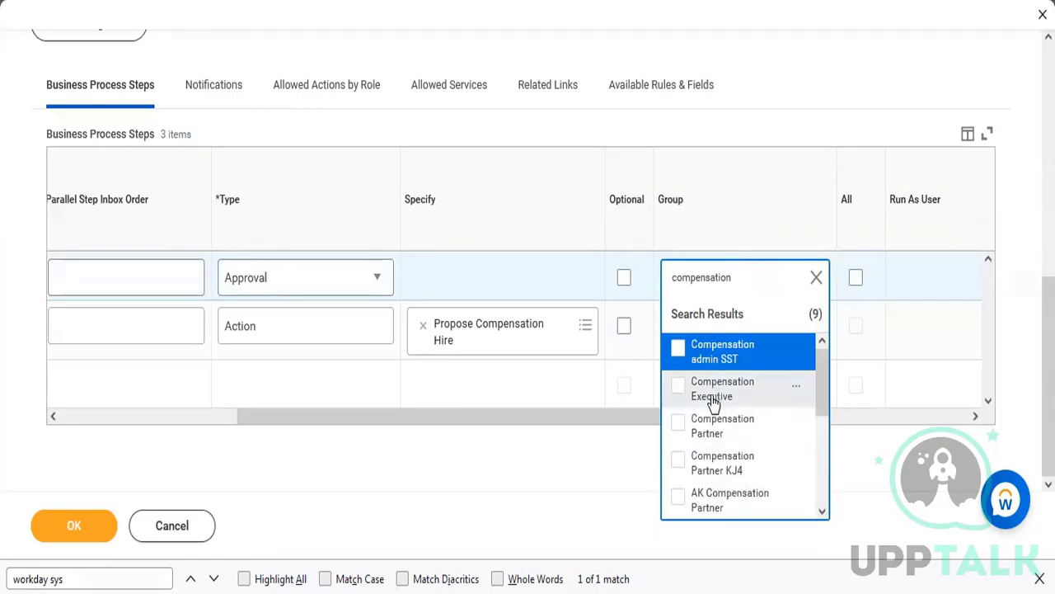
click(713, 434)
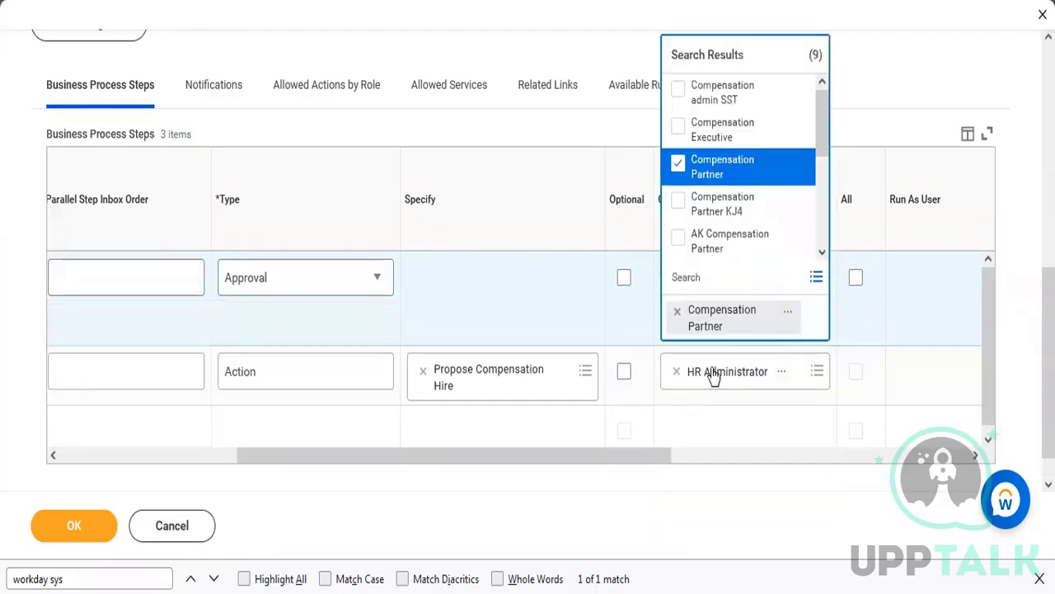
click(582, 138)
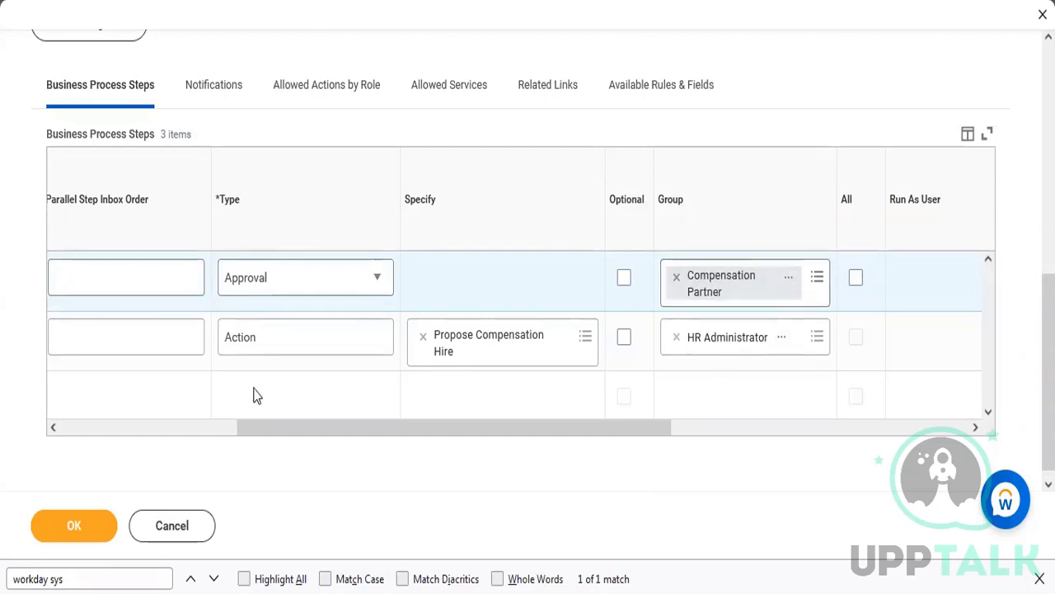
- Add a business process step with order d and type Action that specifies Add Probation Period
click(148, 427)
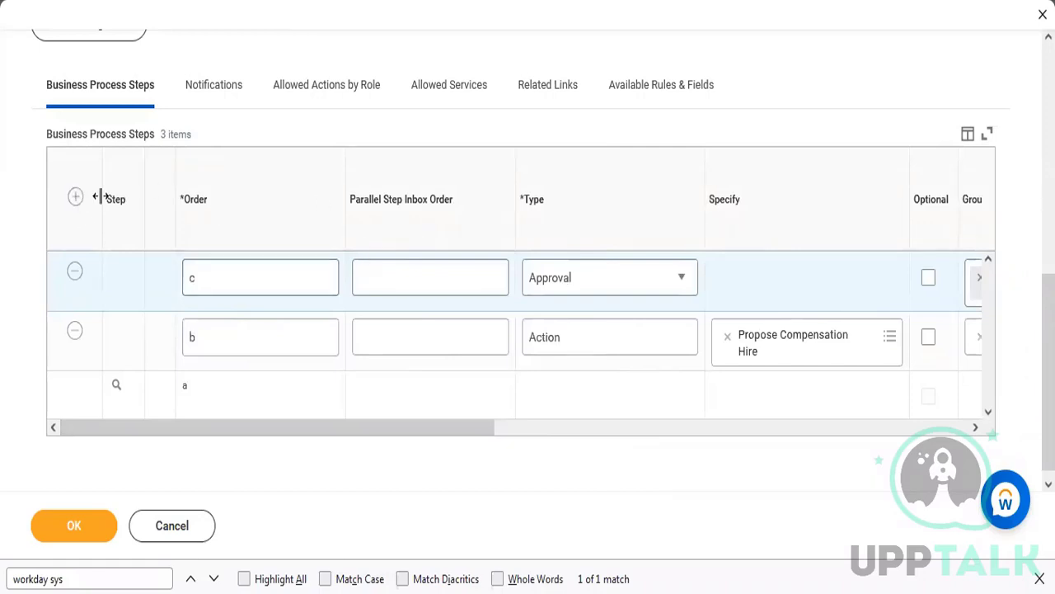
click(75, 196)
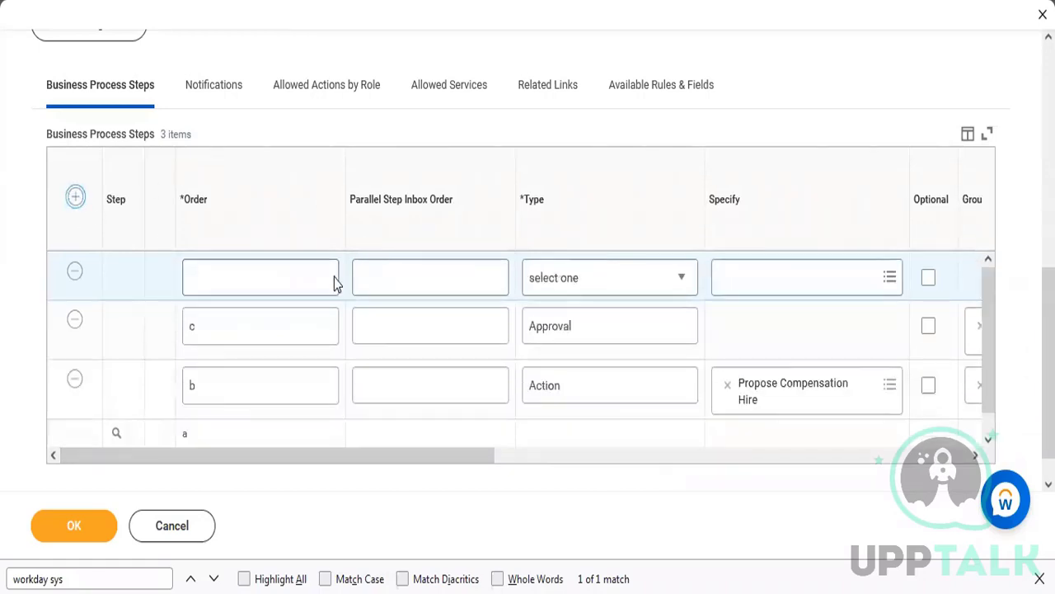
click(281, 274)
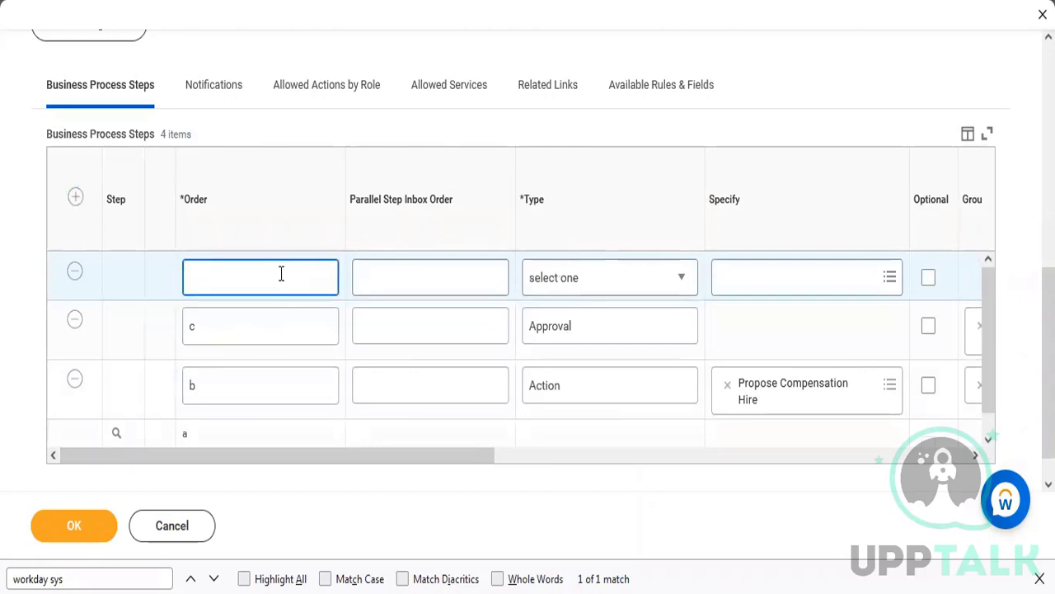
click(575, 278)
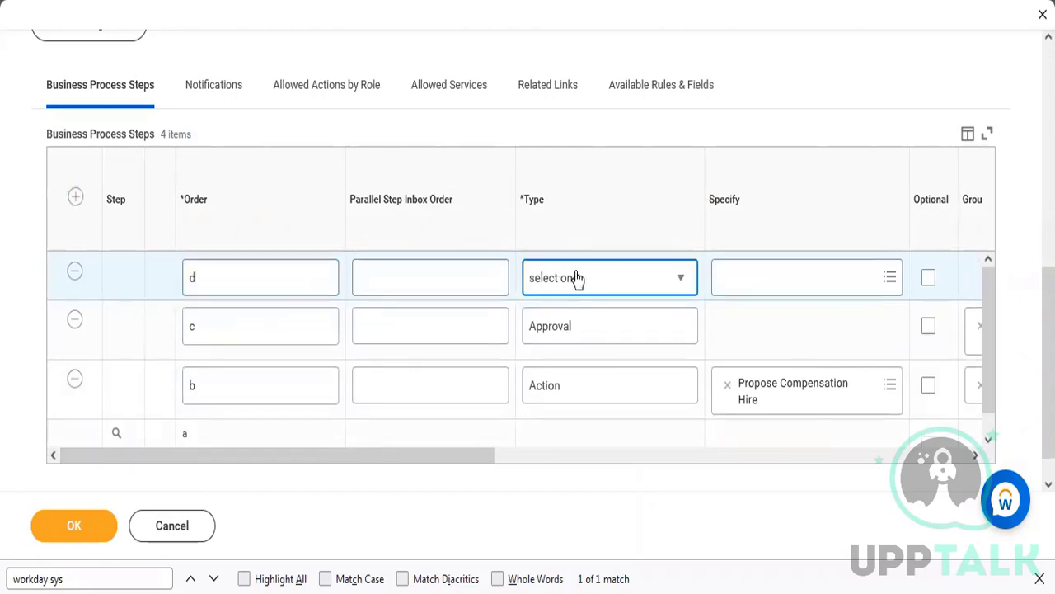
click(553, 347)
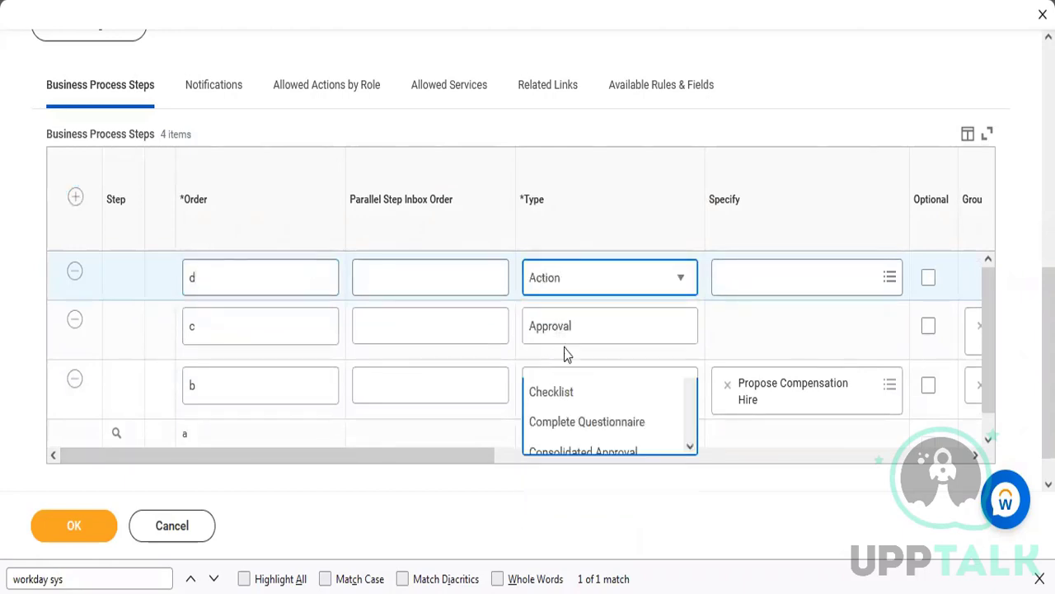
click(750, 281)
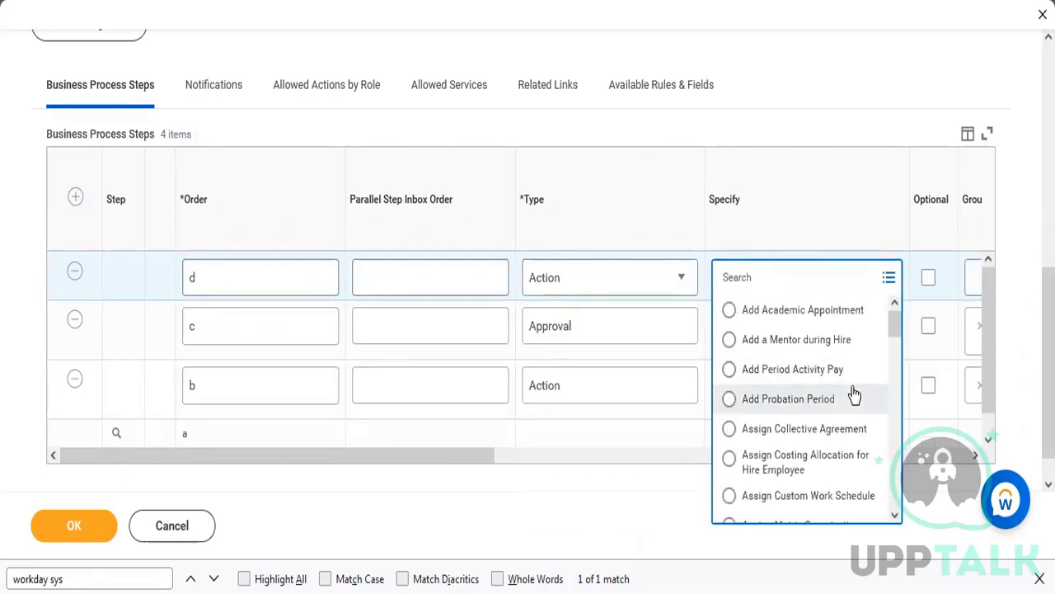
click(800, 404)
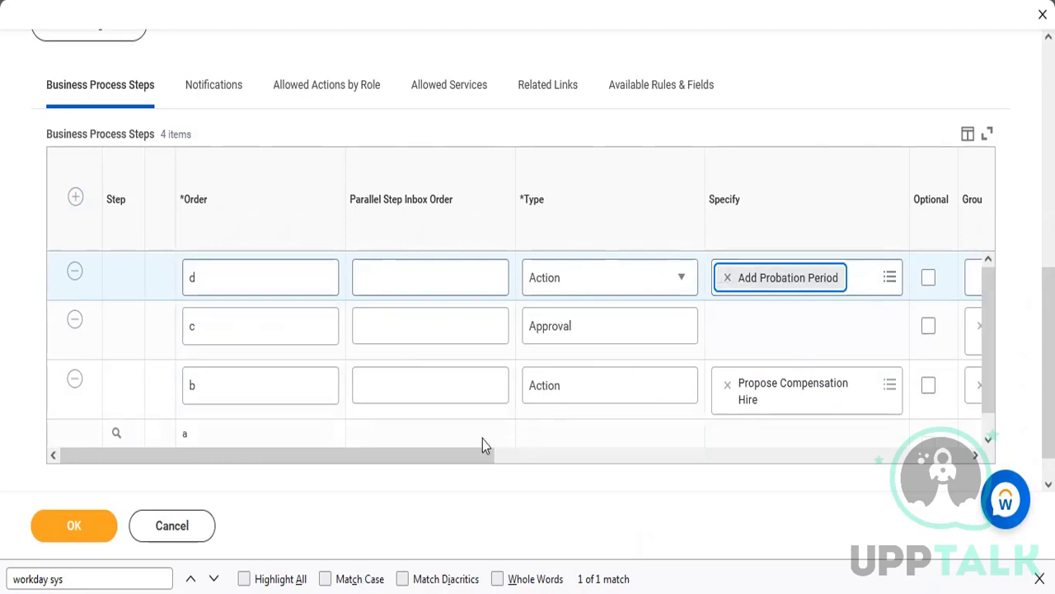
- Search the security groups for "hr" and assign HR Administrator as the group for the Add Probation Period step
drag(473, 456, 640, 469)
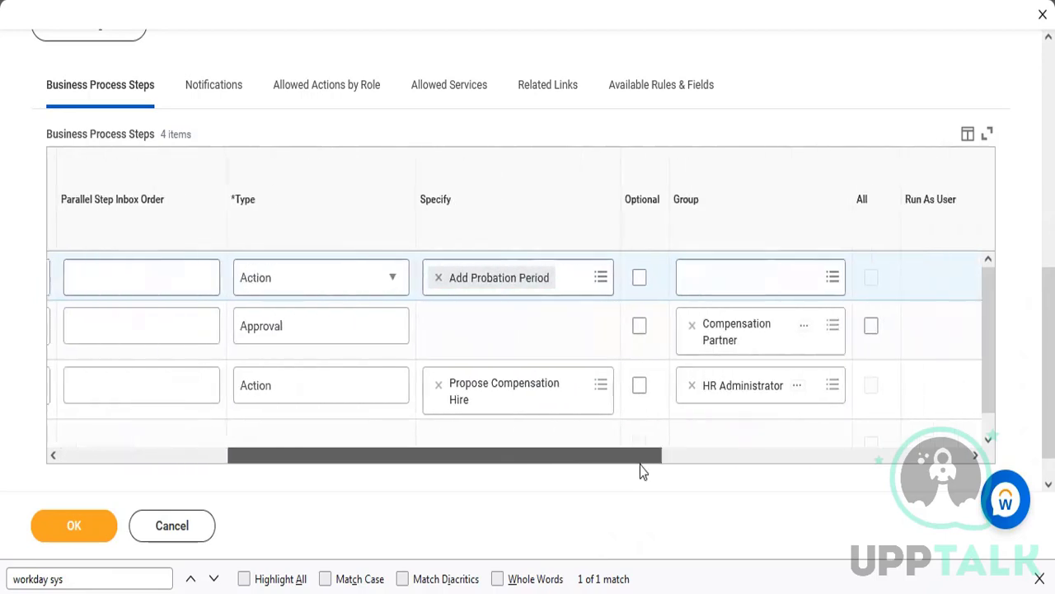
click(757, 295)
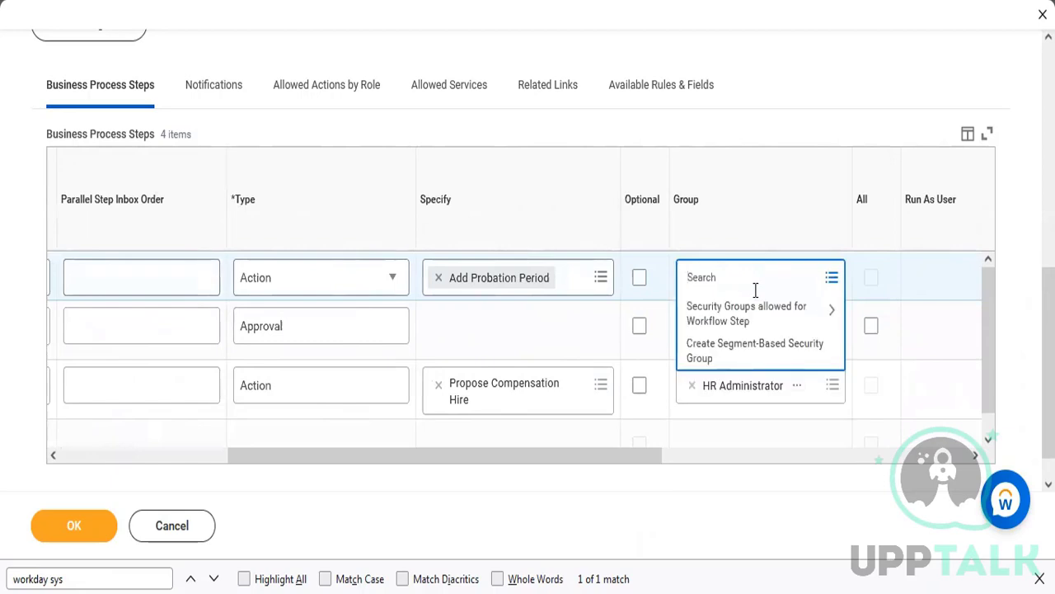
text(hr)
key(Return)
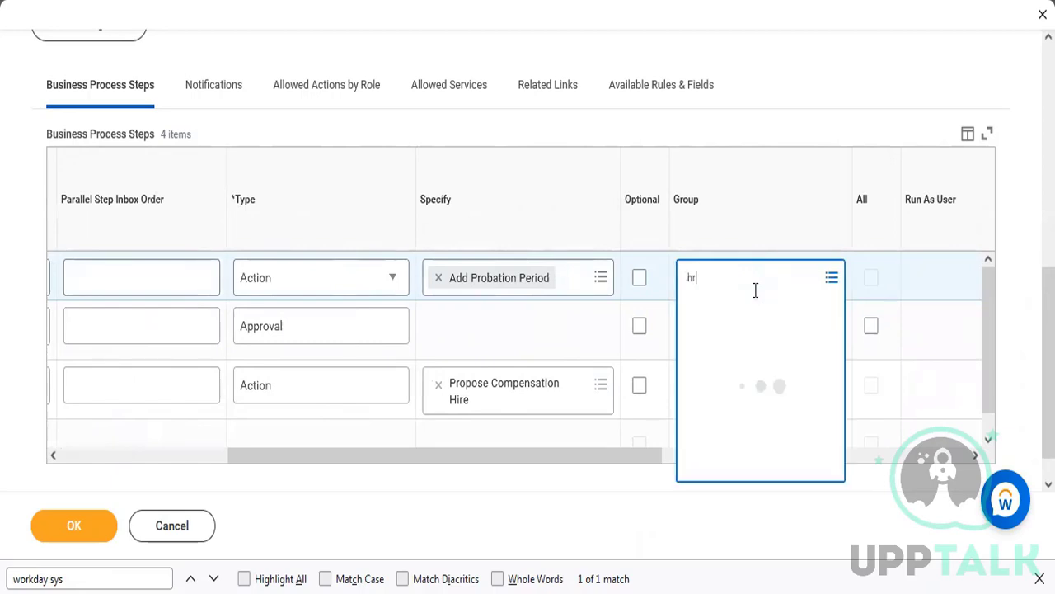
click(743, 350)
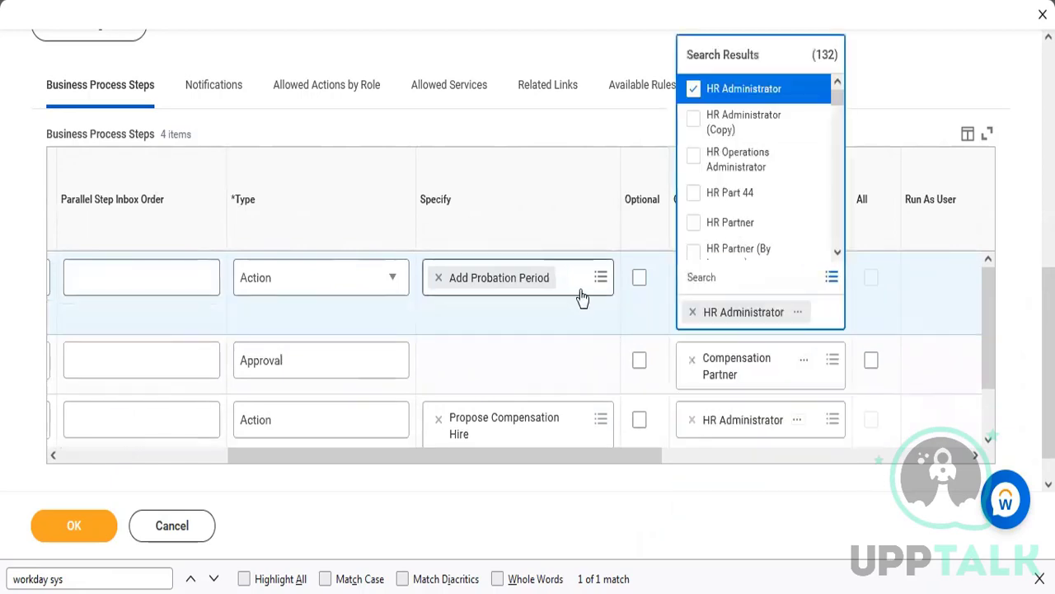
- Add another business process step with order e and type Action
click(167, 459)
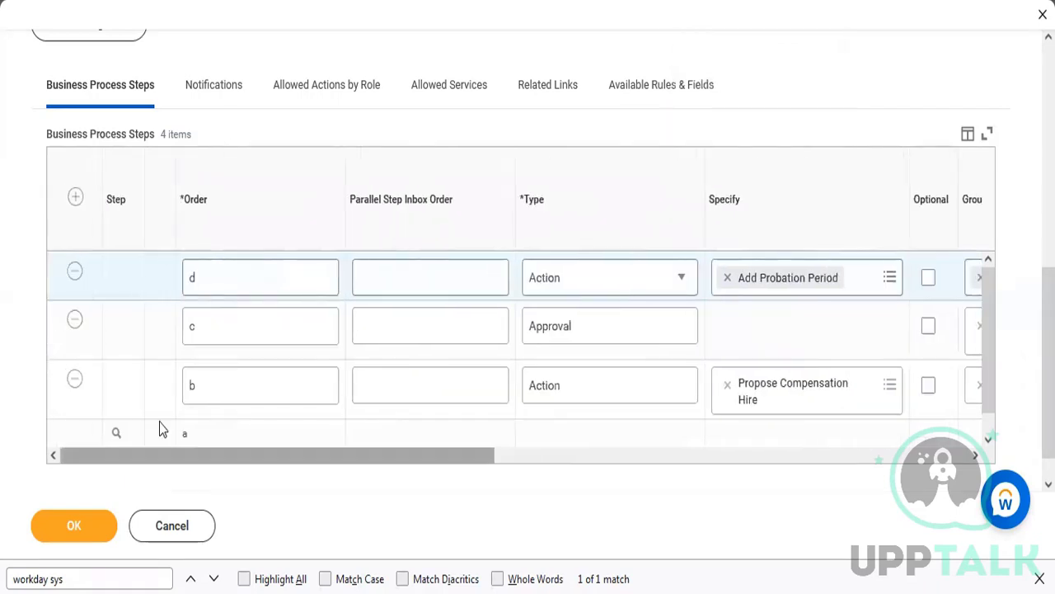
click(74, 198)
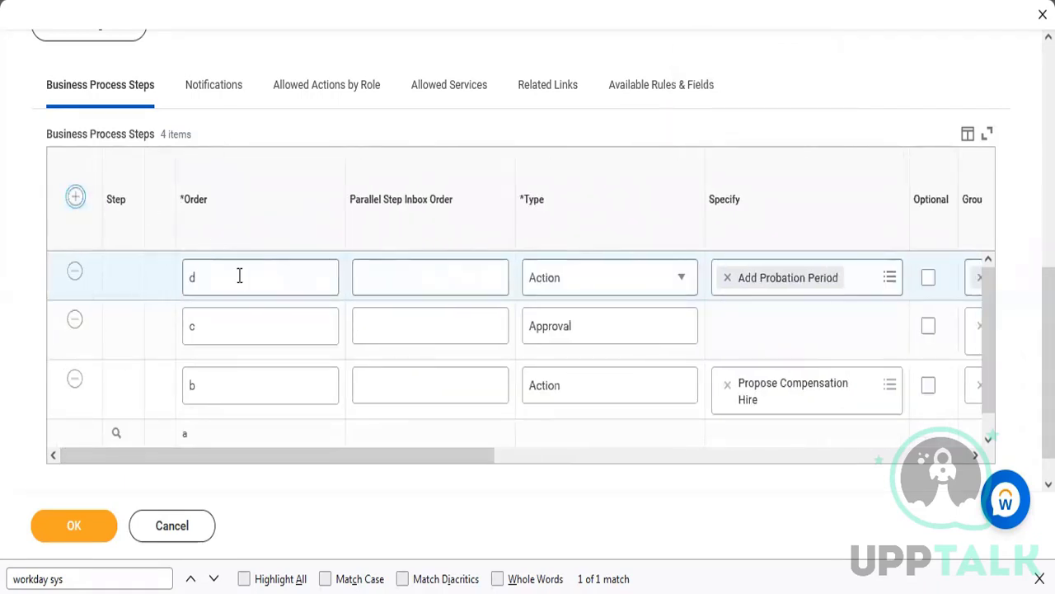
click(248, 285)
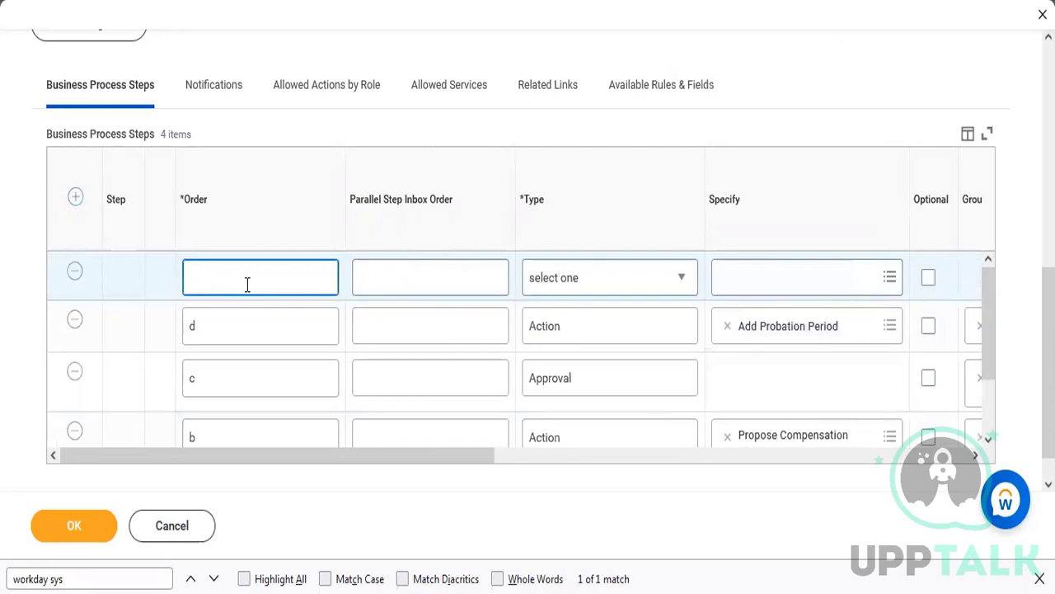
text(e)
click(568, 278)
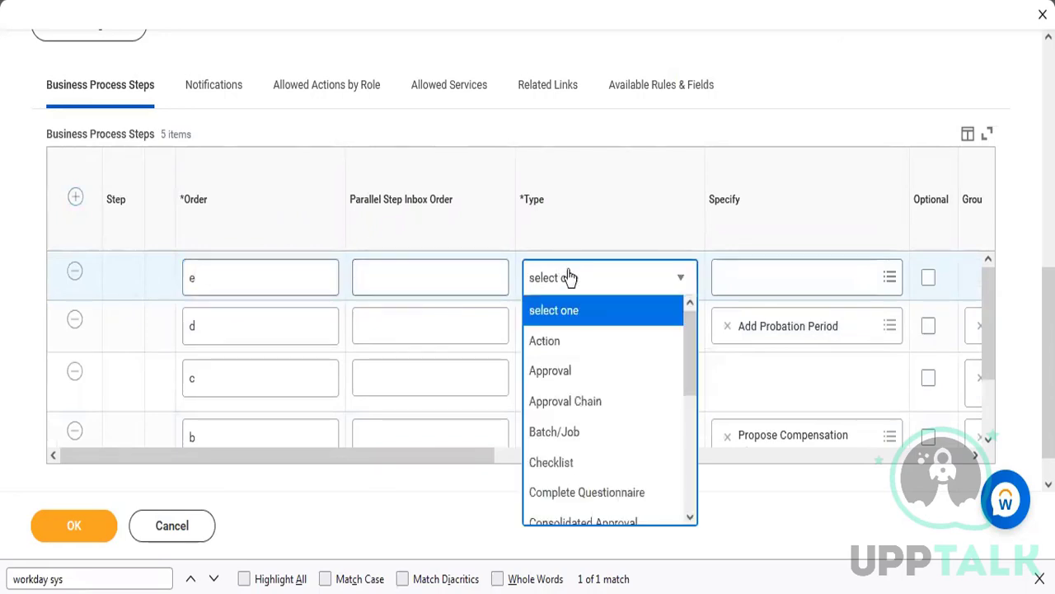
click(576, 345)
- Look through the available actions for step e and specify Request One-Time Payment
click(744, 269)
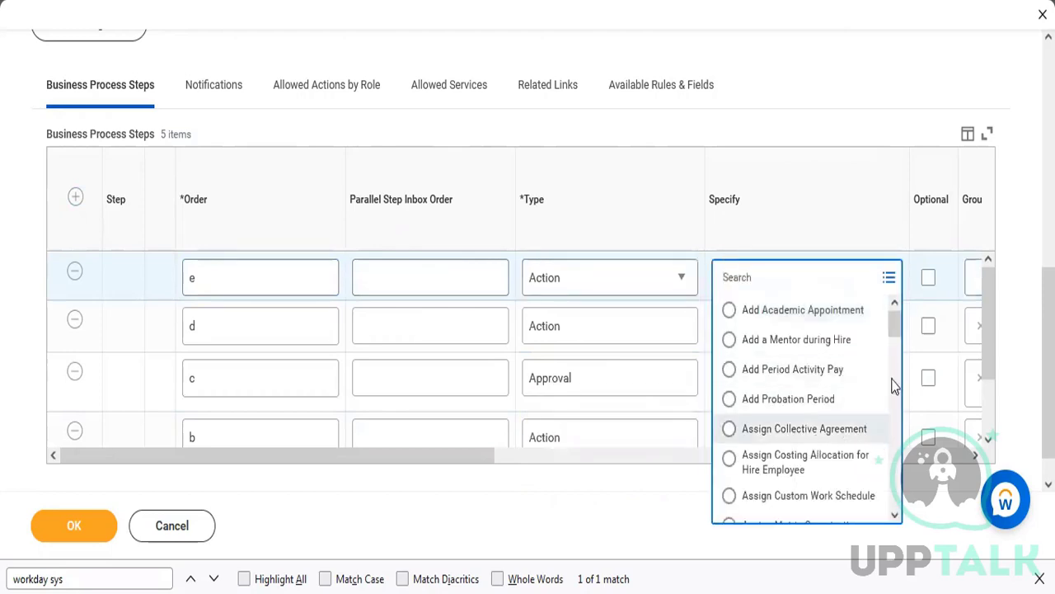
drag(898, 327, 895, 389)
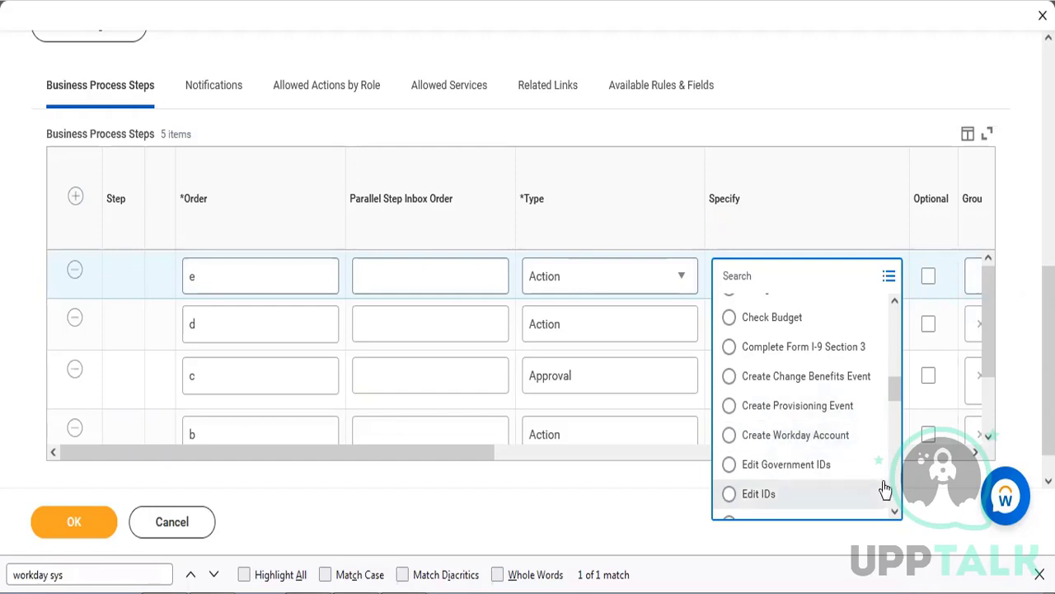
click(894, 512)
click(895, 511)
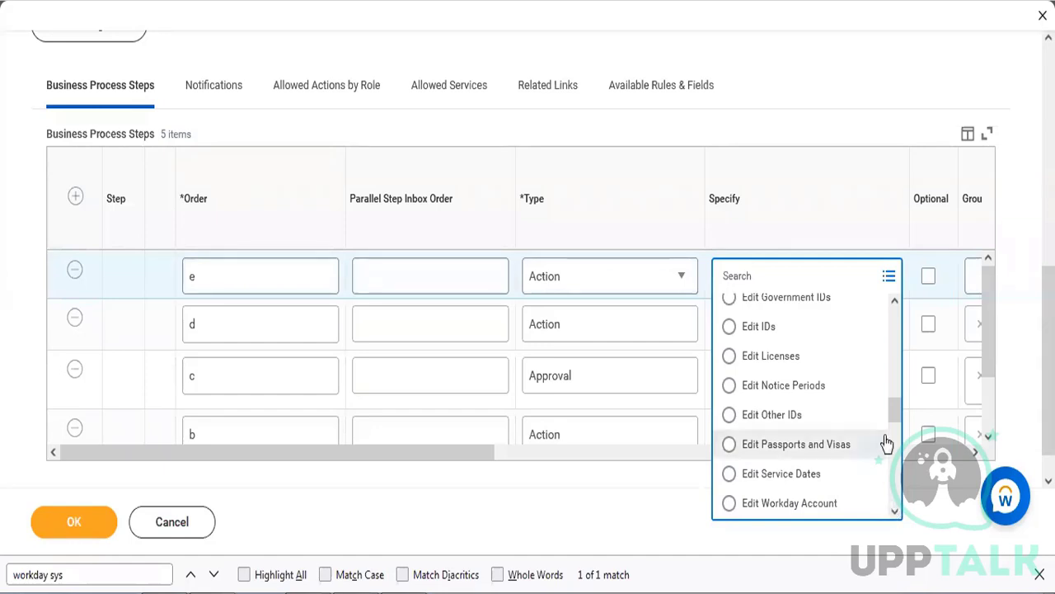
click(894, 513)
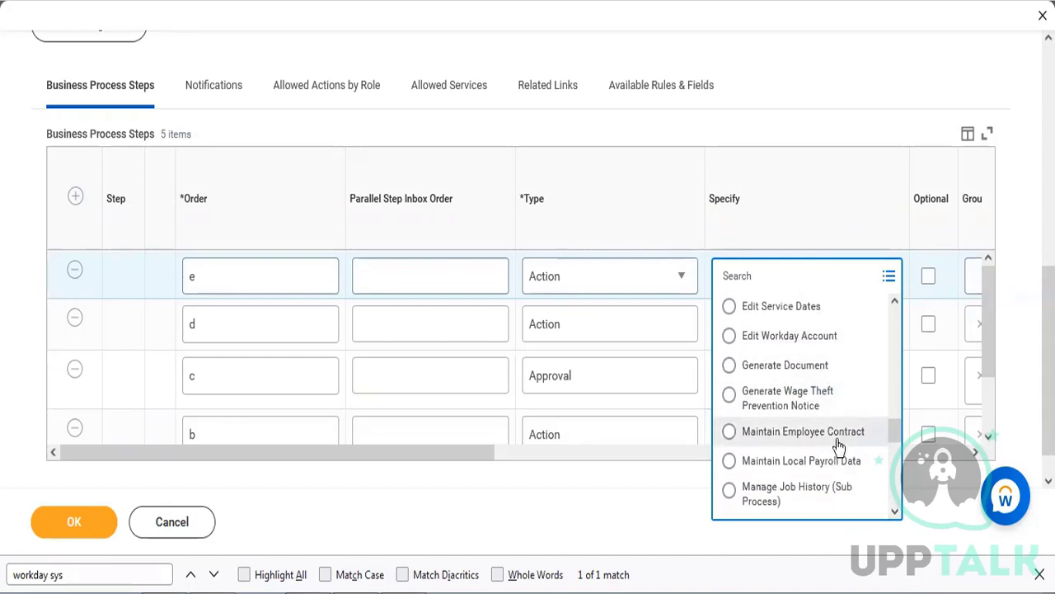
click(895, 513)
click(894, 513)
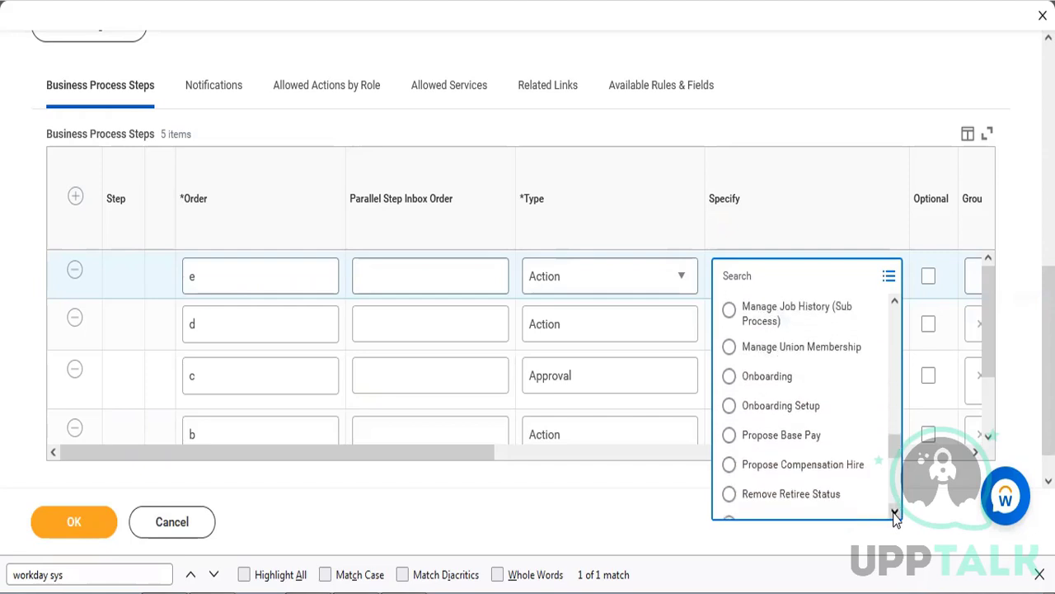
click(895, 513)
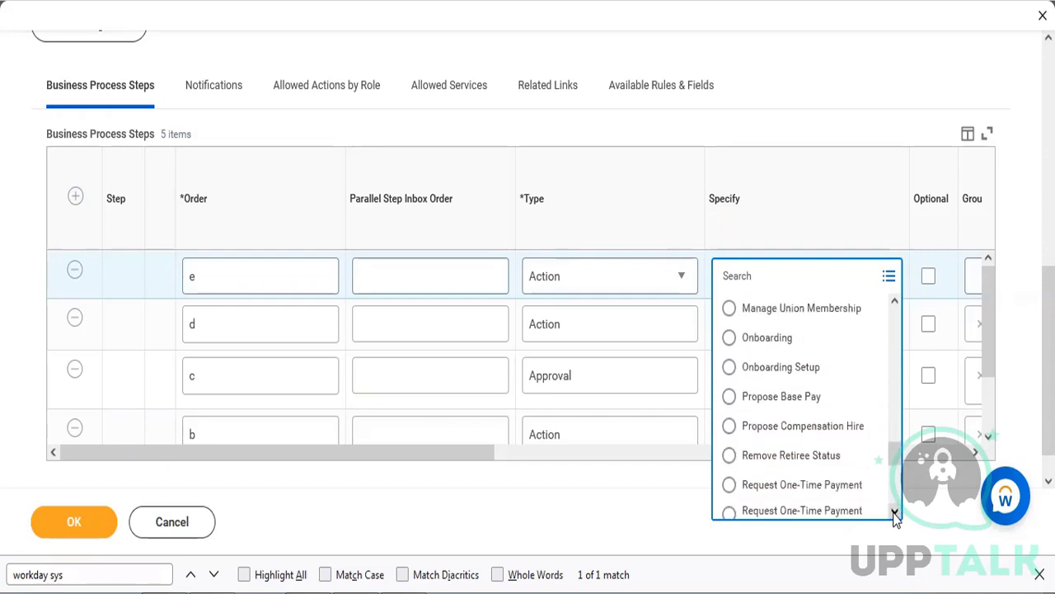
click(800, 485)
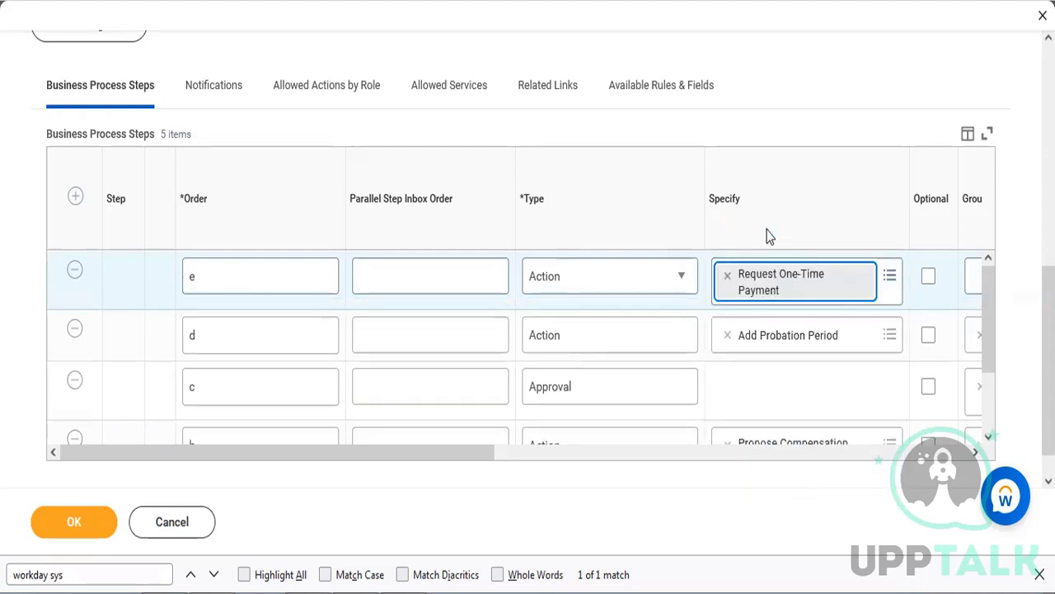
- Search the security groups for "compen" and assign Compensation Administrator as the group for the Request One-Time Payment step
drag(453, 457, 566, 459)
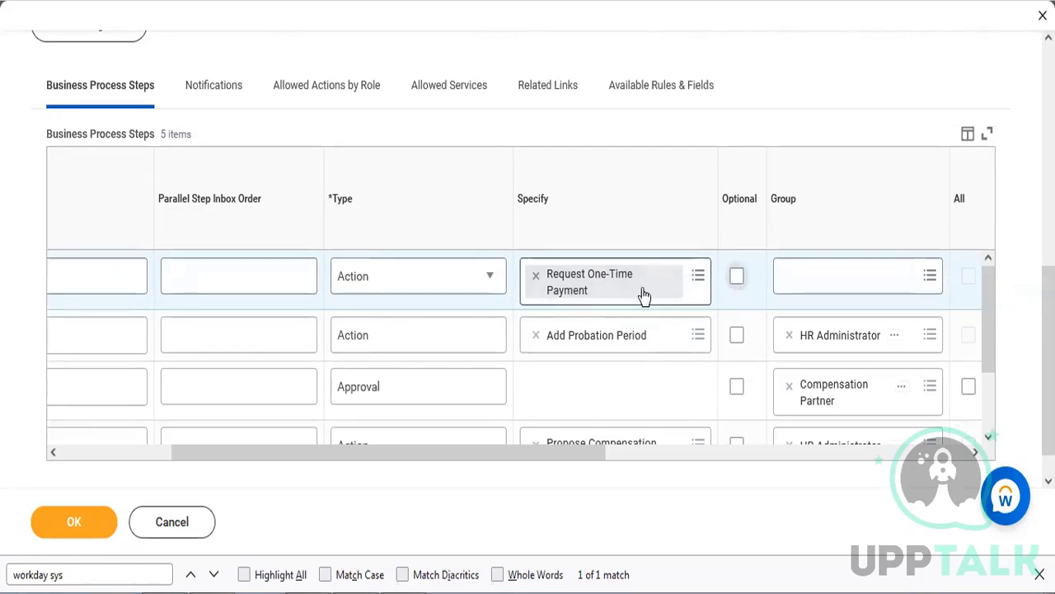
click(838, 279)
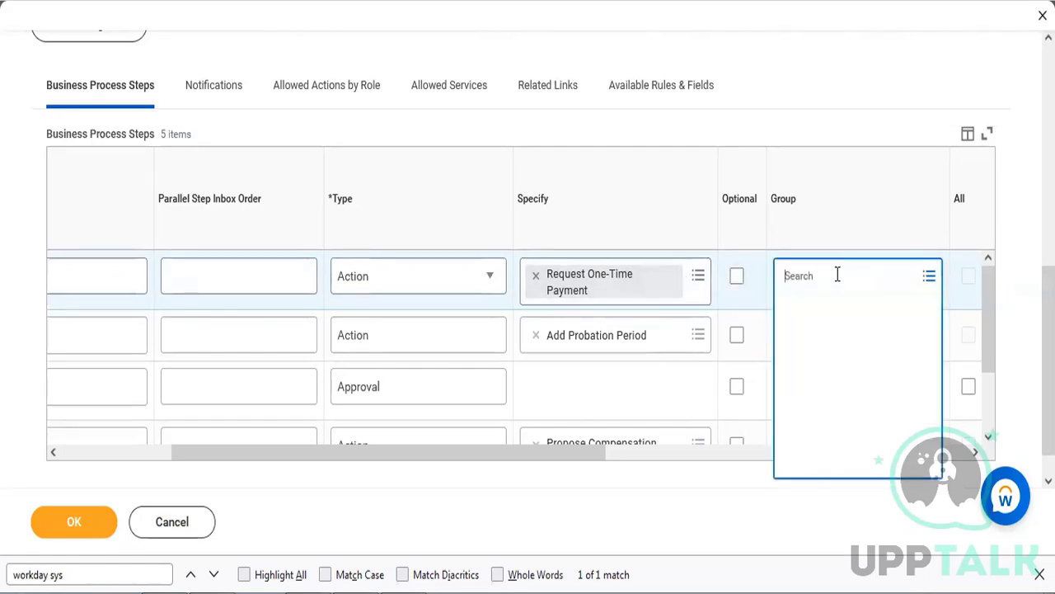
text(compen)
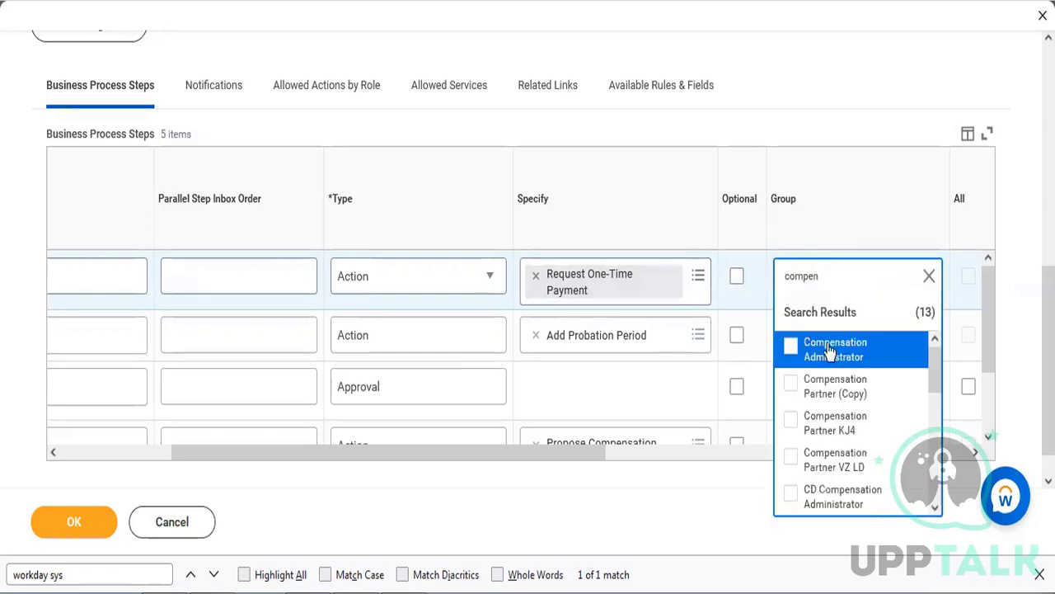
click(837, 350)
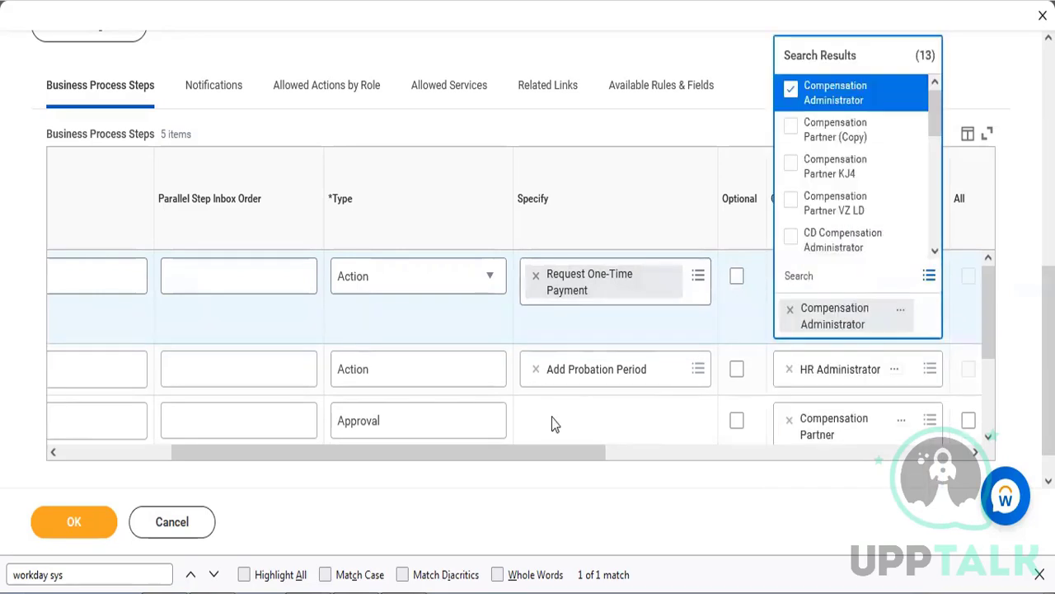
- Review the orders, types, specified actions and groups of the added business process steps, along with the Hire definition's general settings
click(456, 167)
click(149, 452)
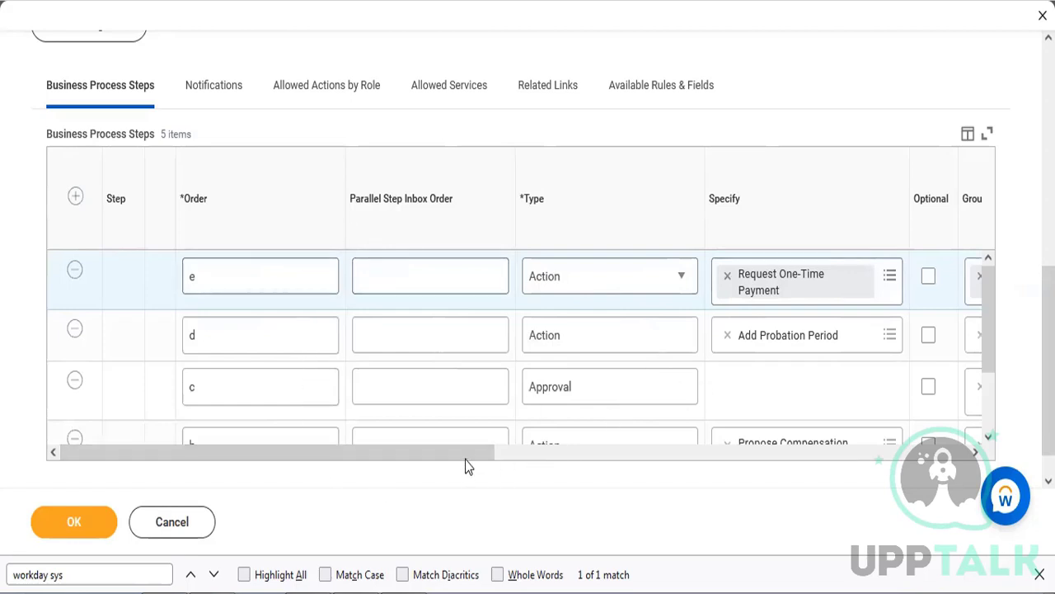
drag(465, 447, 667, 448)
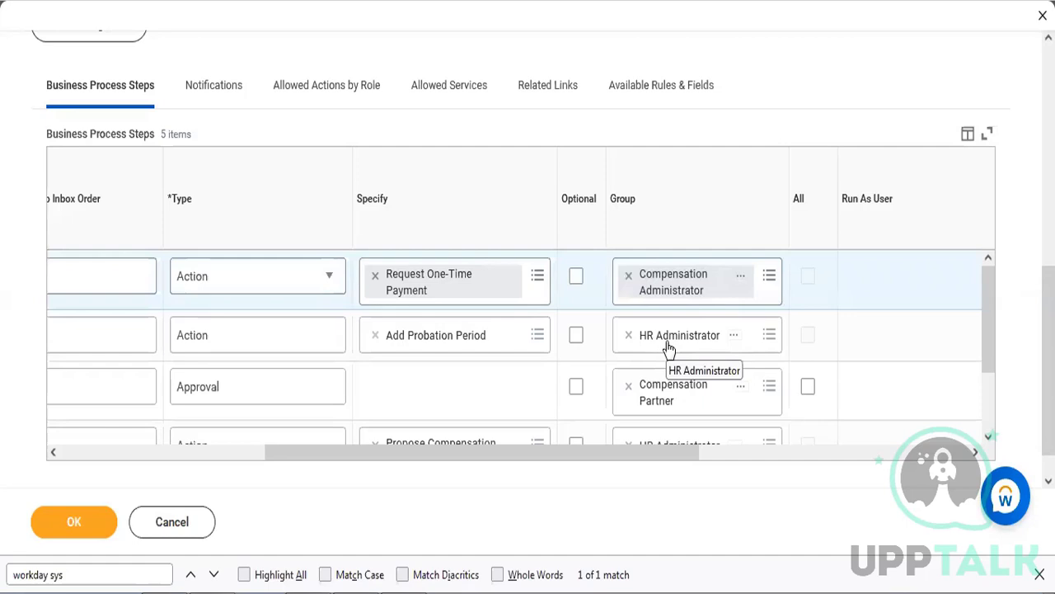
click(237, 458)
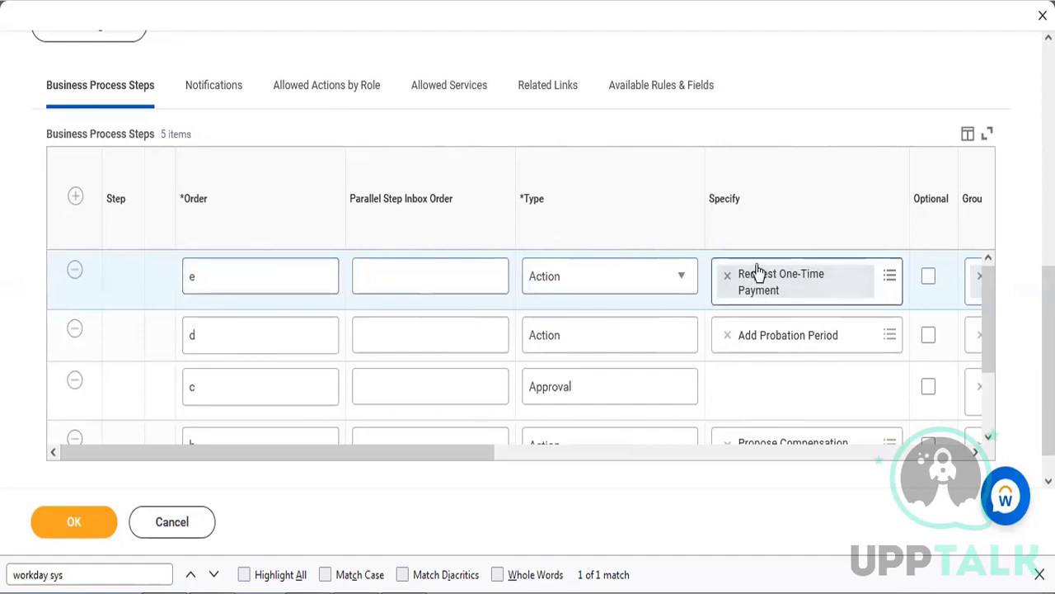
drag(760, 303, 766, 461)
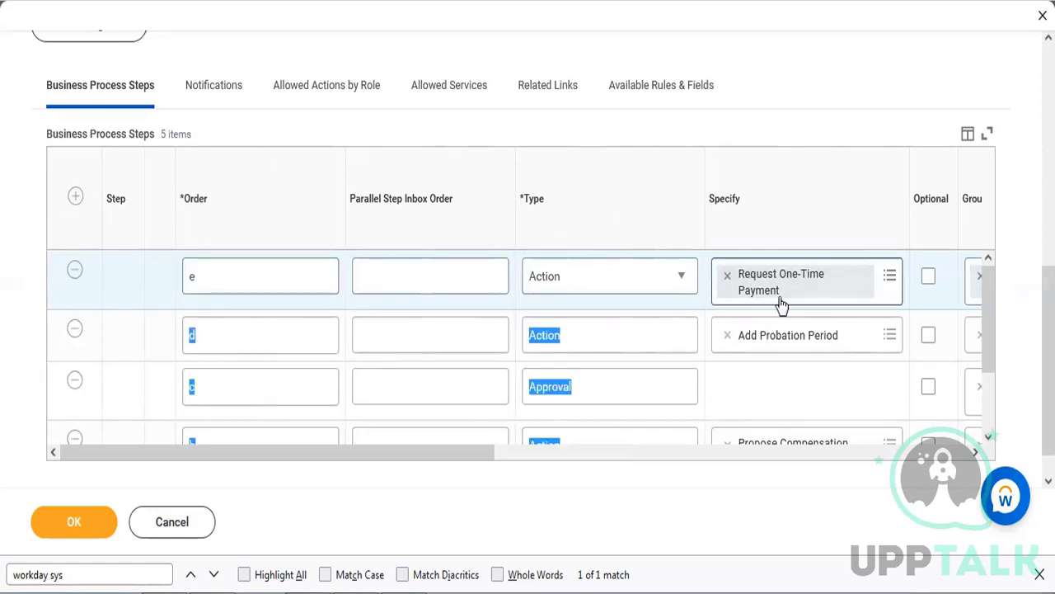
drag(984, 300, 981, 345)
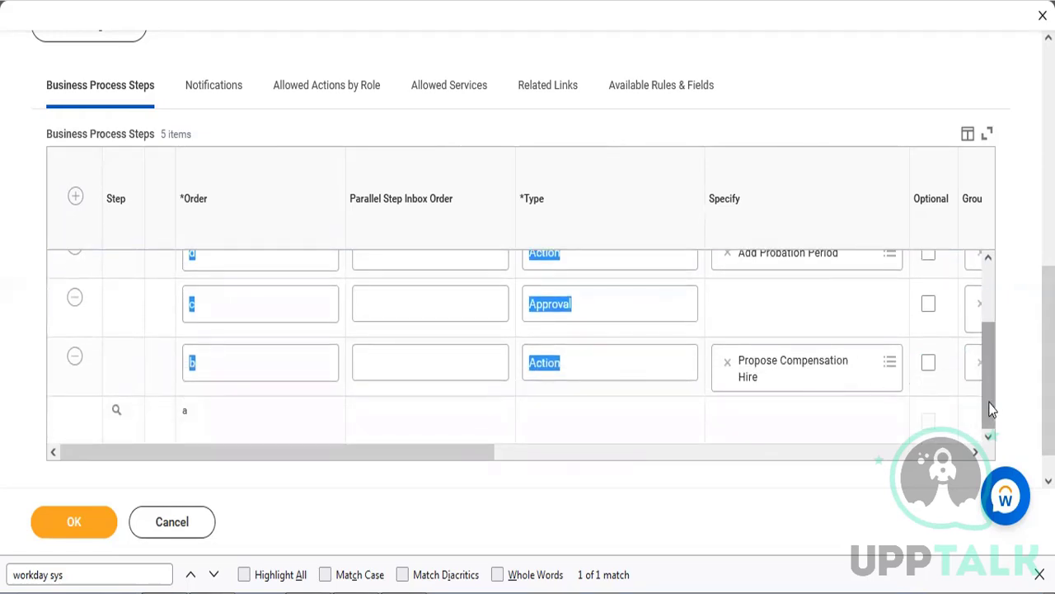
drag(990, 402, 980, 313)
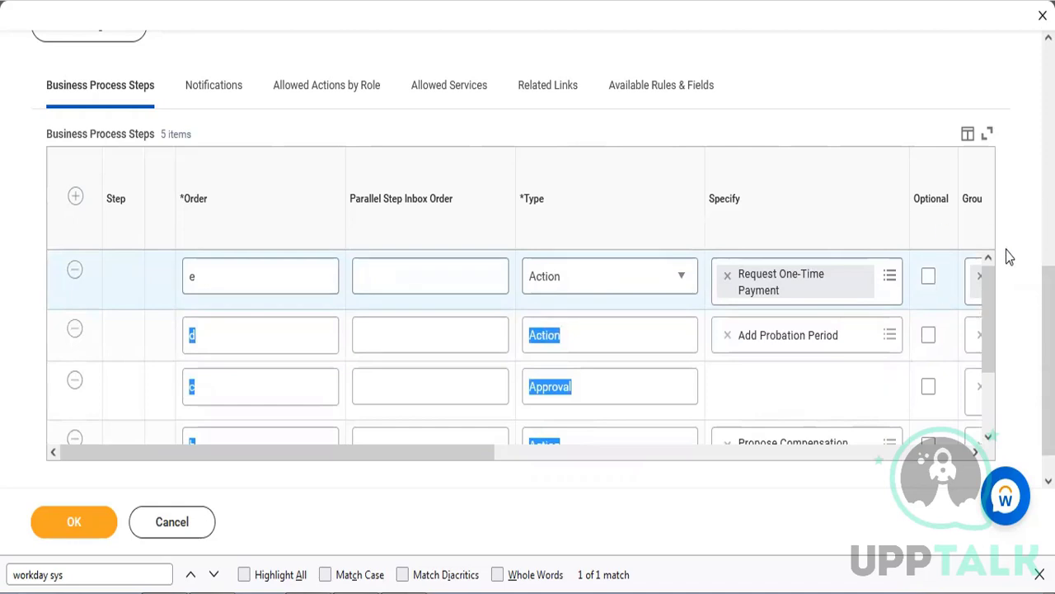
scroll(837, 167, up, 5)
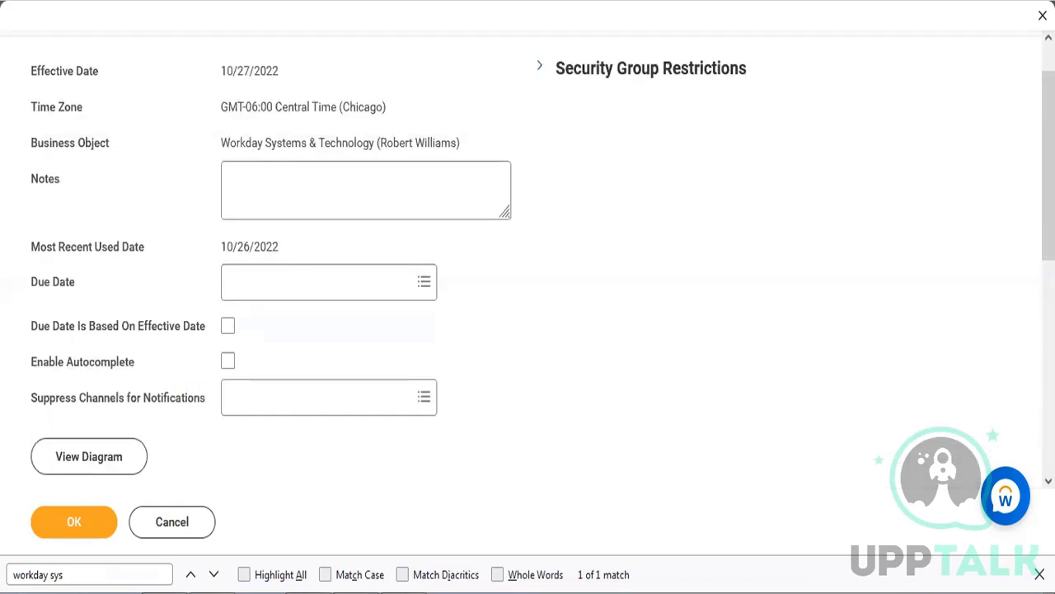
scroll(527, 247, up, 2)
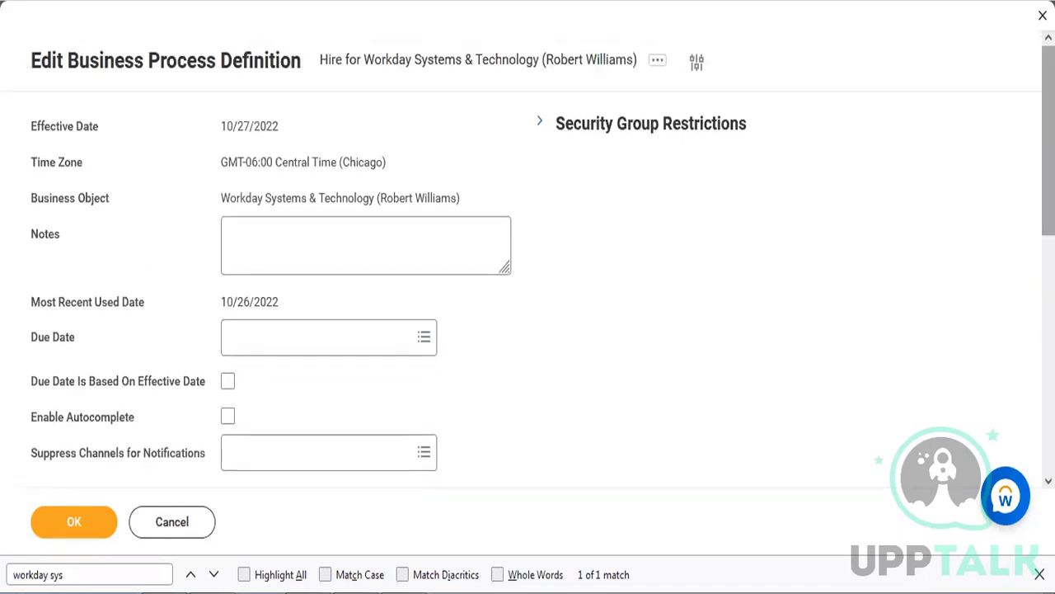
scroll(527, 288, down, 5)
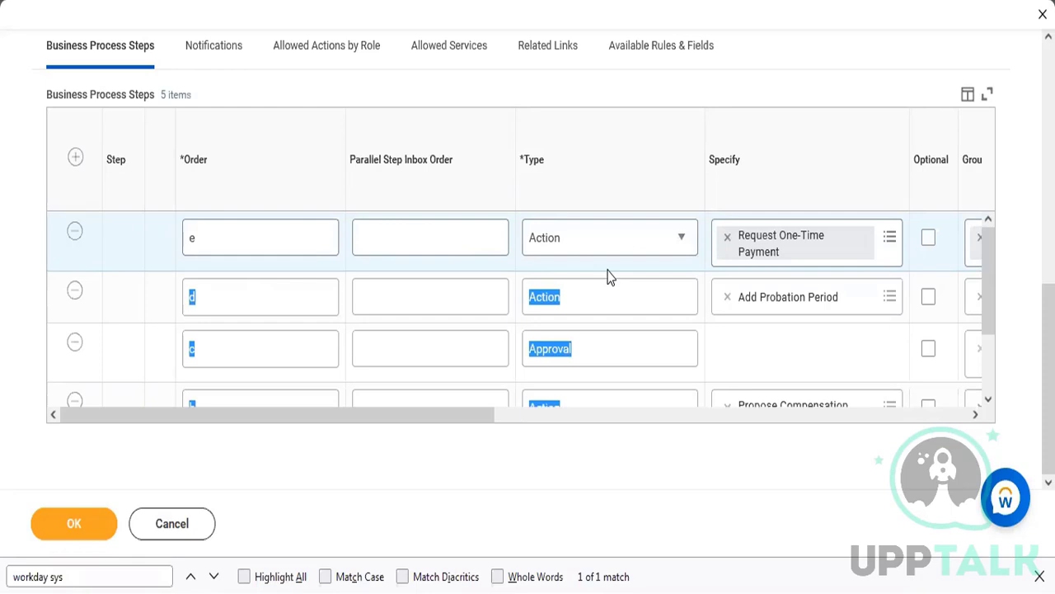
- Look through the available step types and change the type of step e to Integration
click(638, 232)
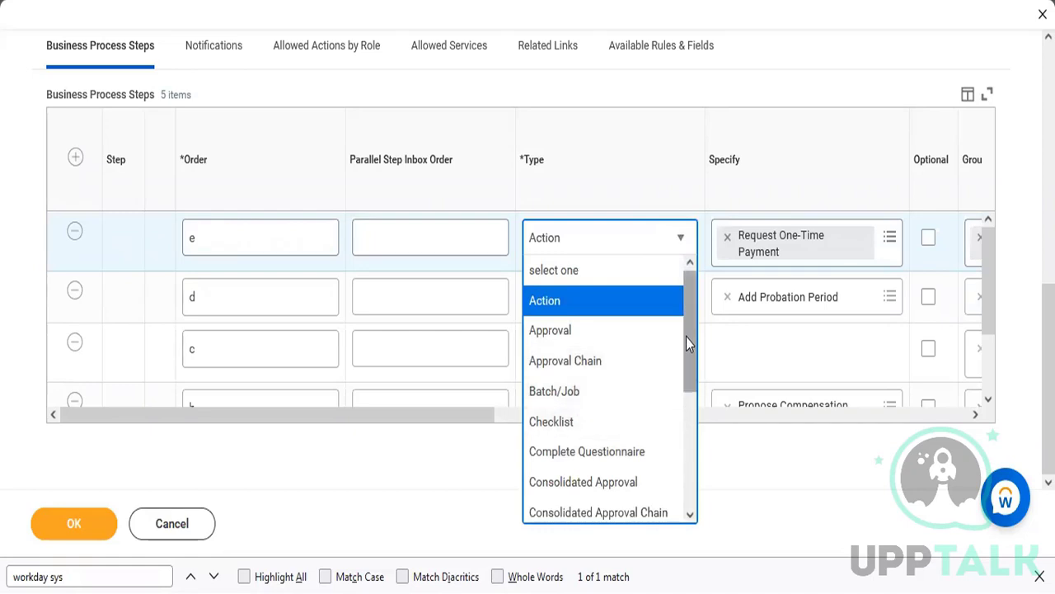
drag(681, 382, 681, 480)
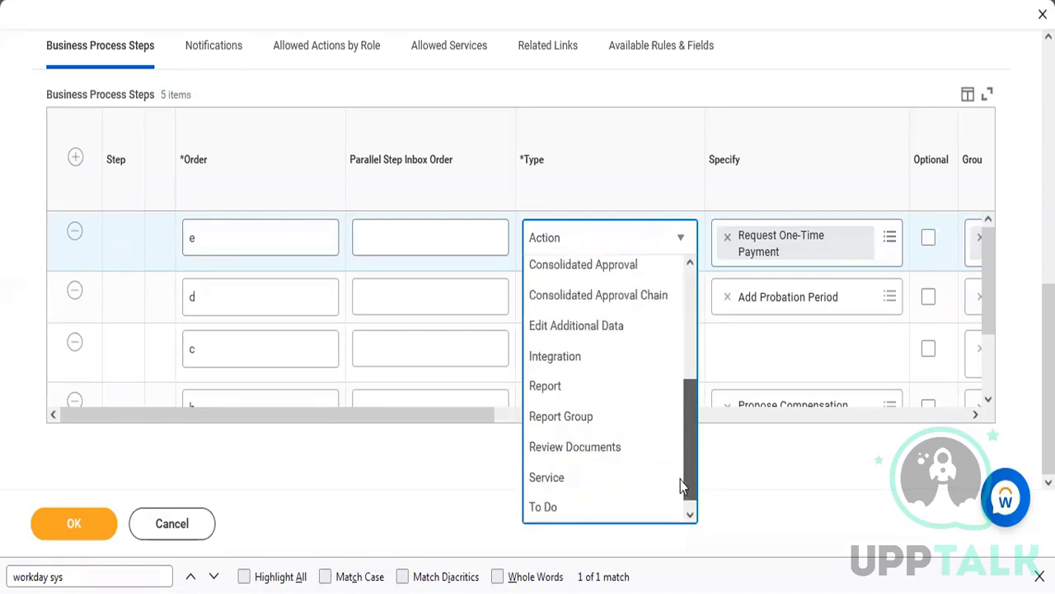
click(594, 358)
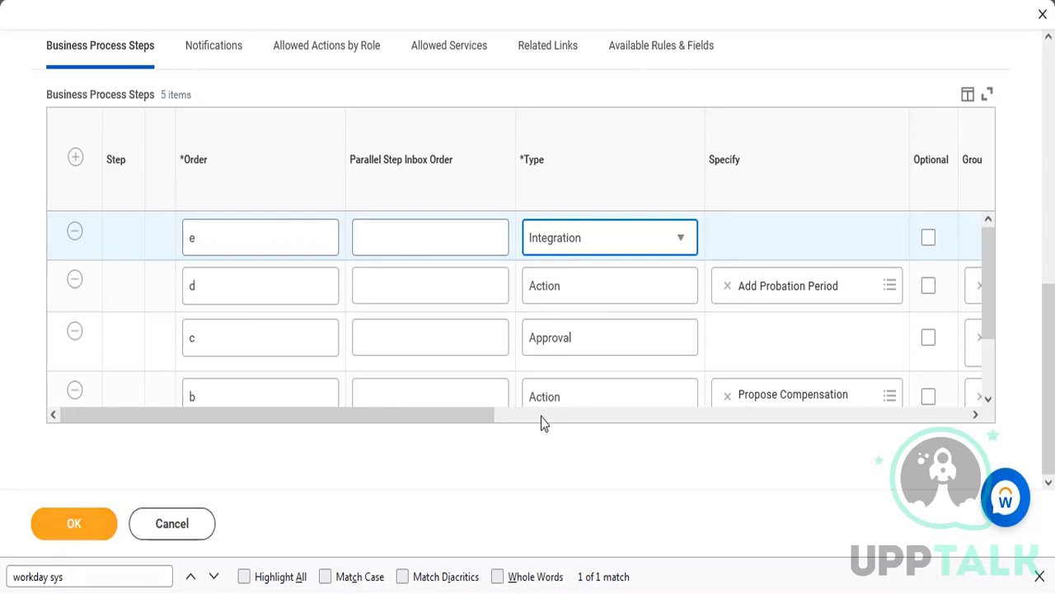
- Change the type of step e to Report
click(585, 247)
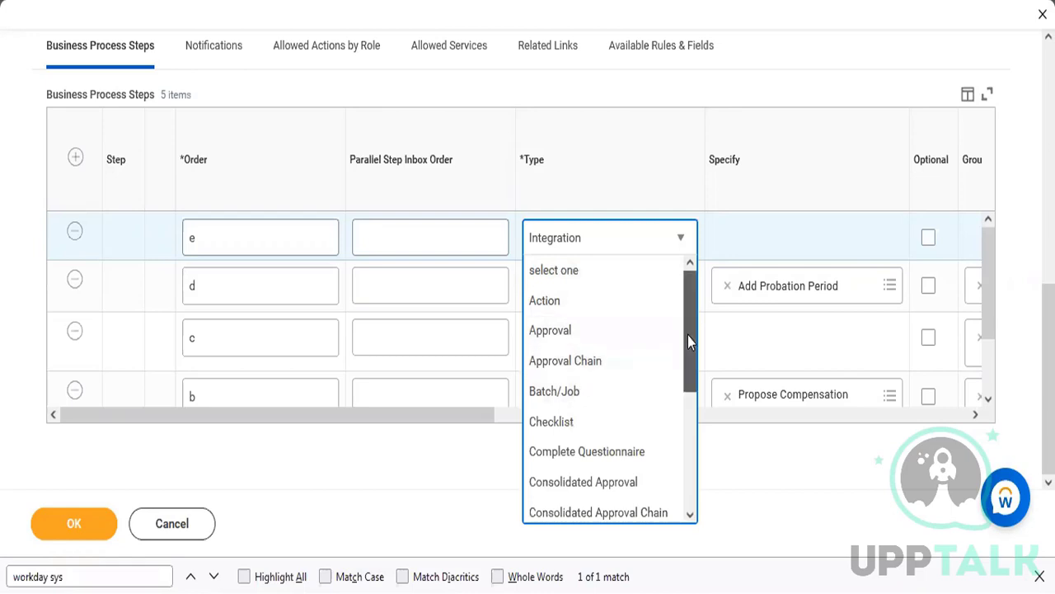
drag(688, 339, 701, 486)
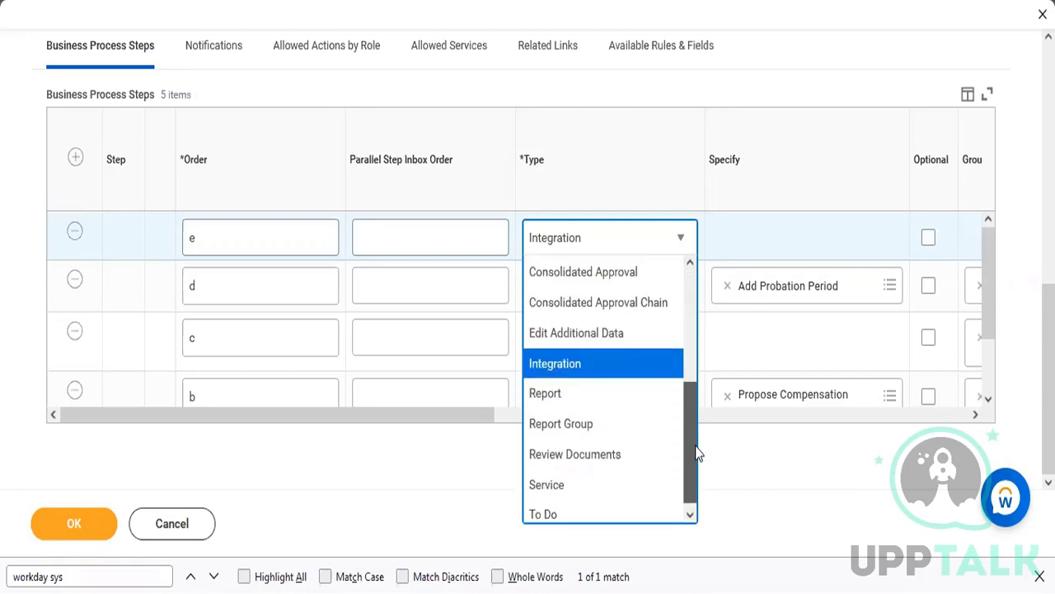
click(541, 388)
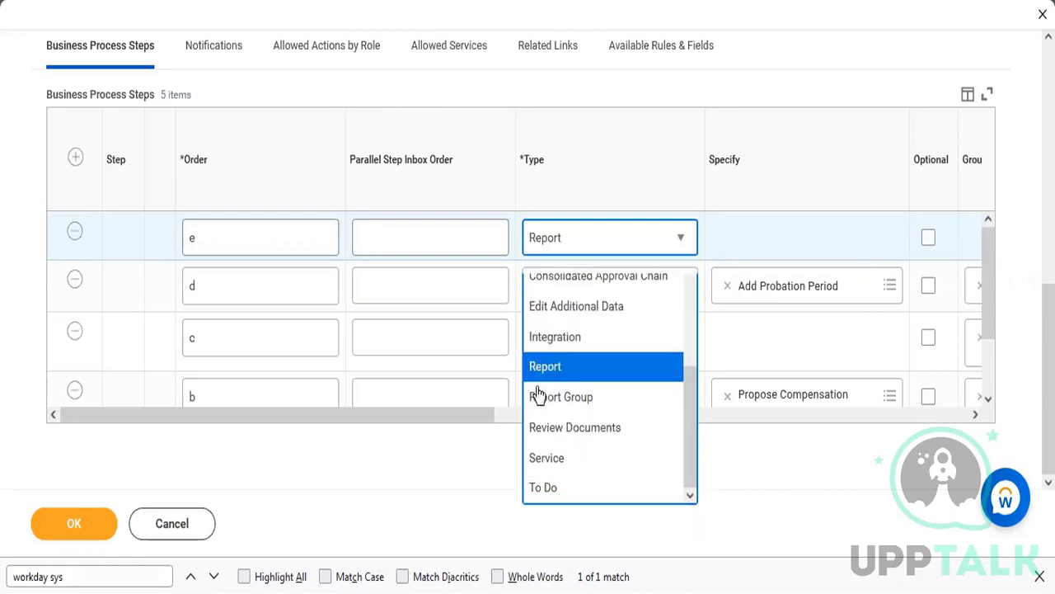
- Change the type of step e to Report Group and check its Specify and Group columns
click(549, 242)
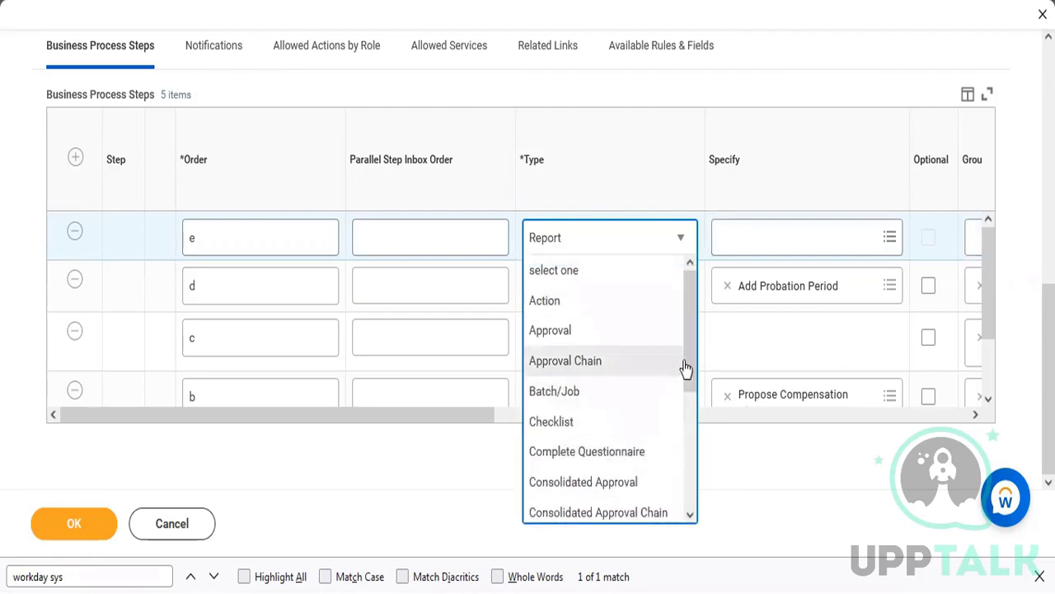
drag(686, 368, 714, 518)
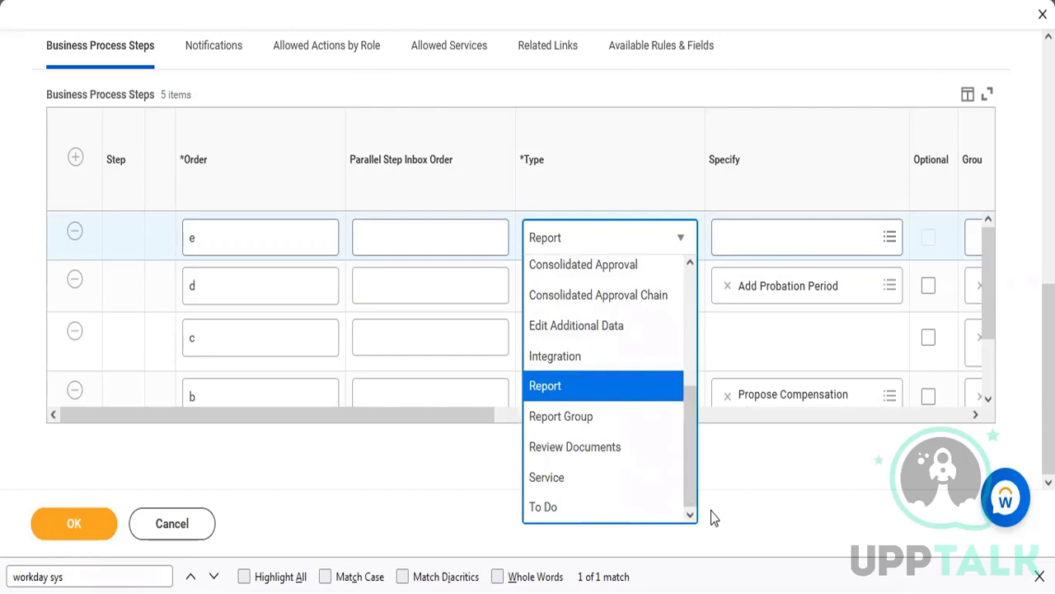
click(588, 418)
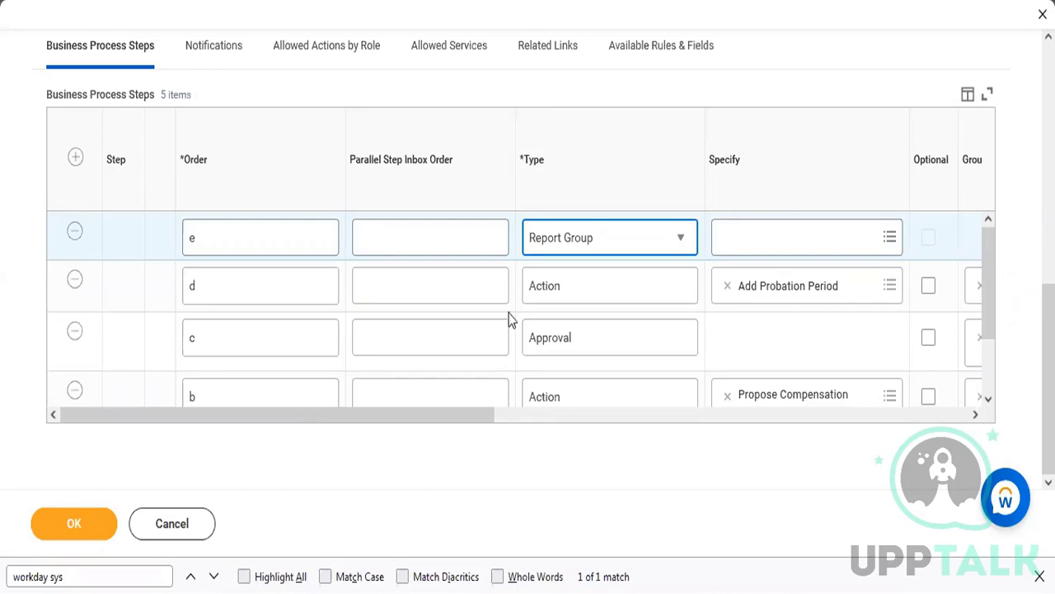
drag(483, 425, 674, 438)
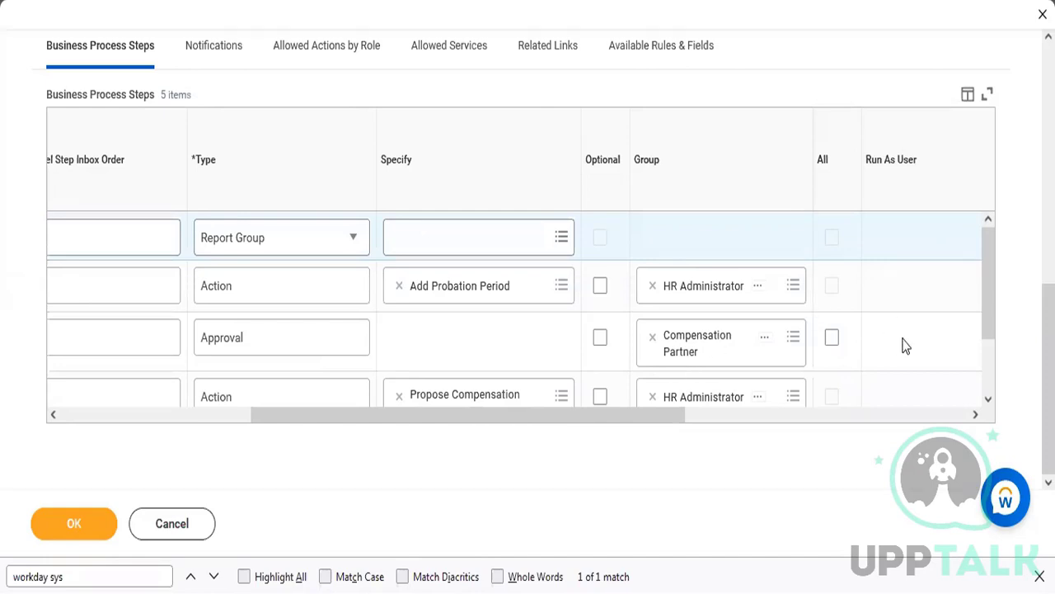
- Cancel editing the Hire business process definition and discard the changes made to its steps
scroll(753, 351, down, 2)
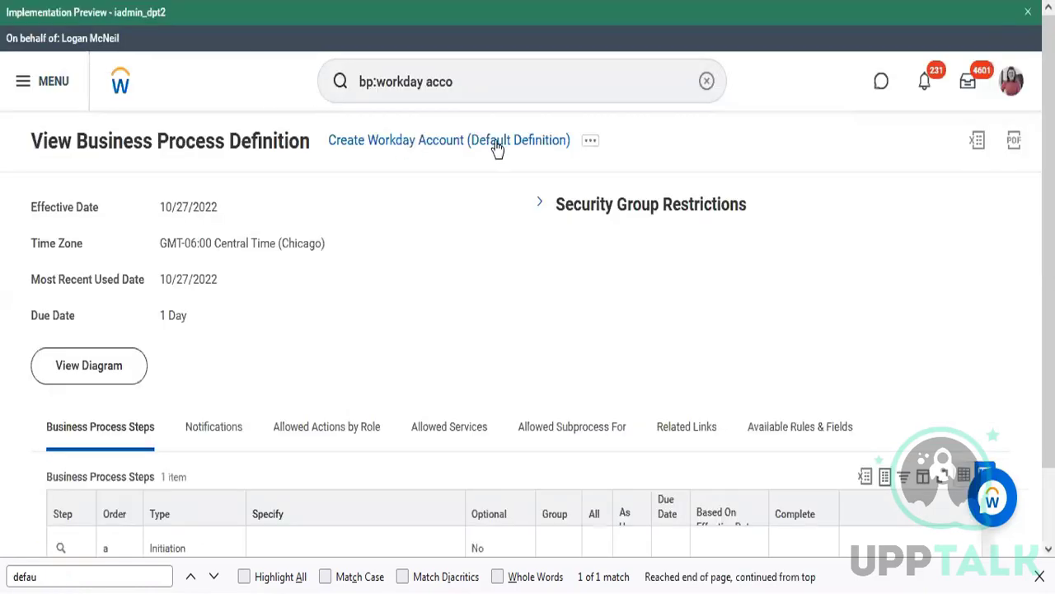
click(589, 155)
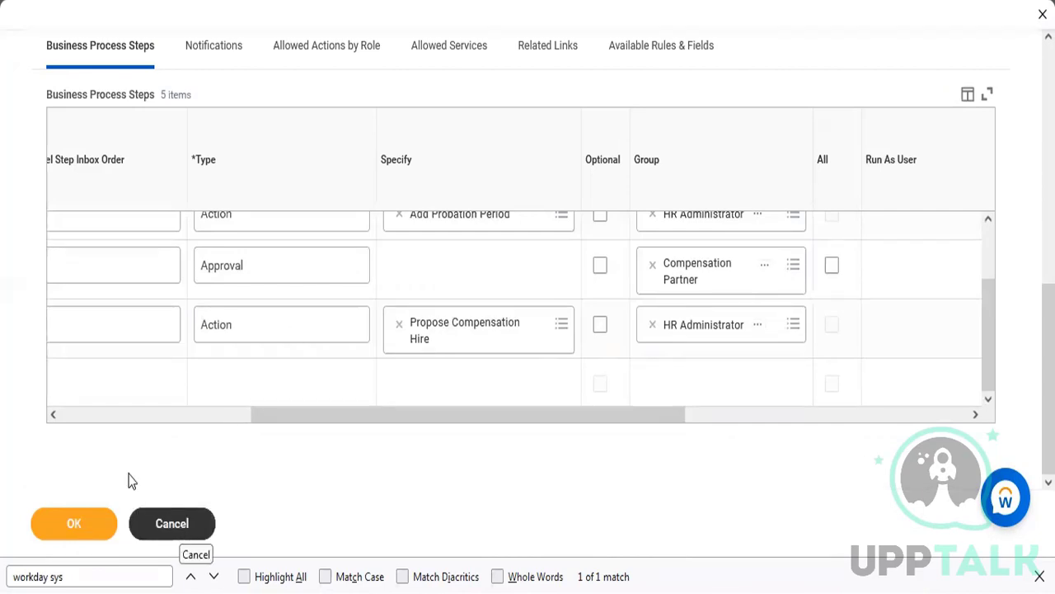
click(160, 524)
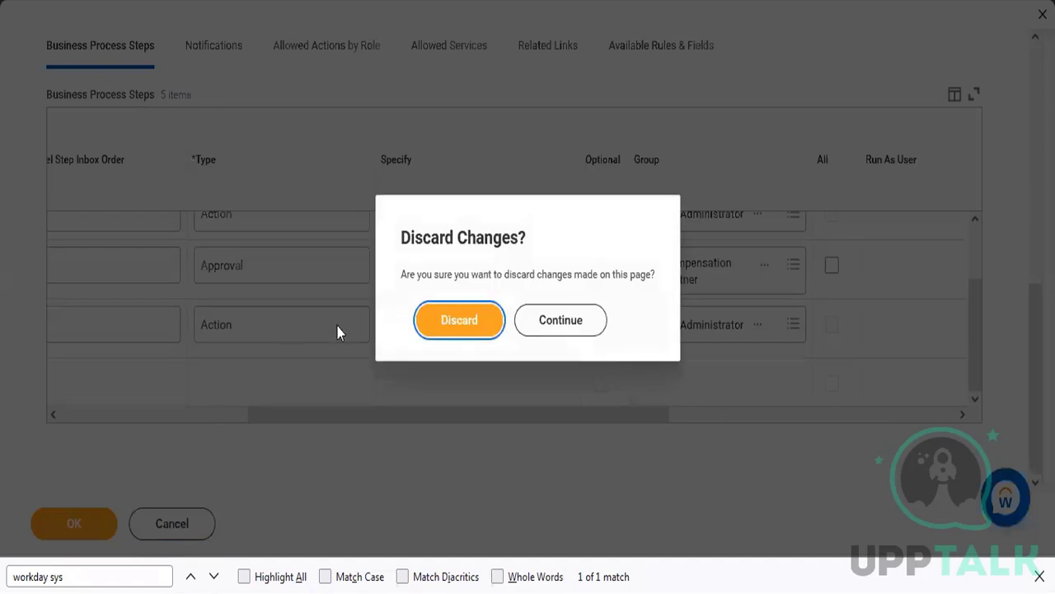
click(438, 322)
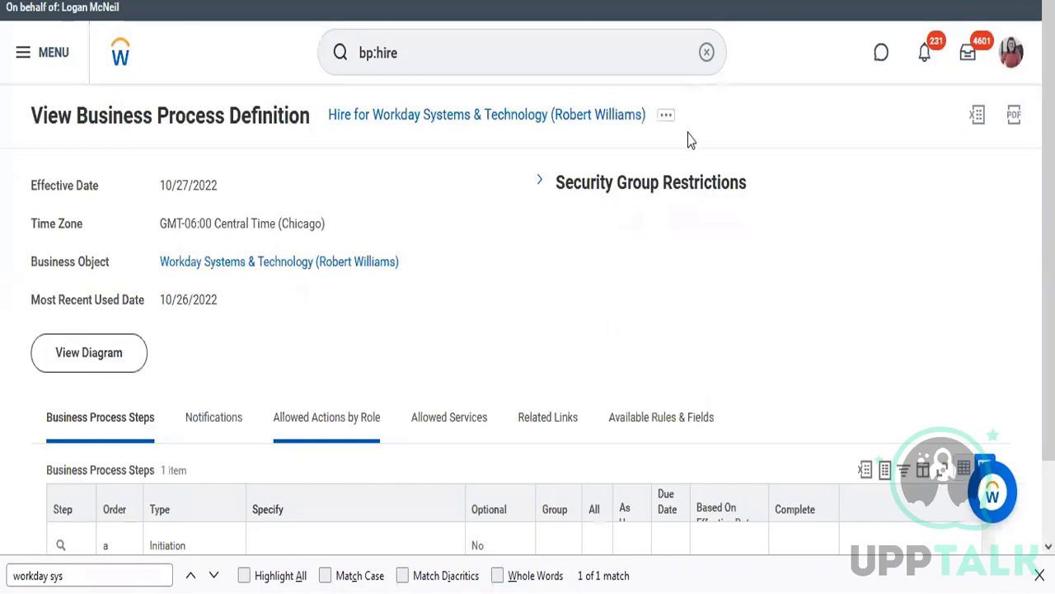
- Open the business process security policy of the Hire definition for editing
click(667, 117)
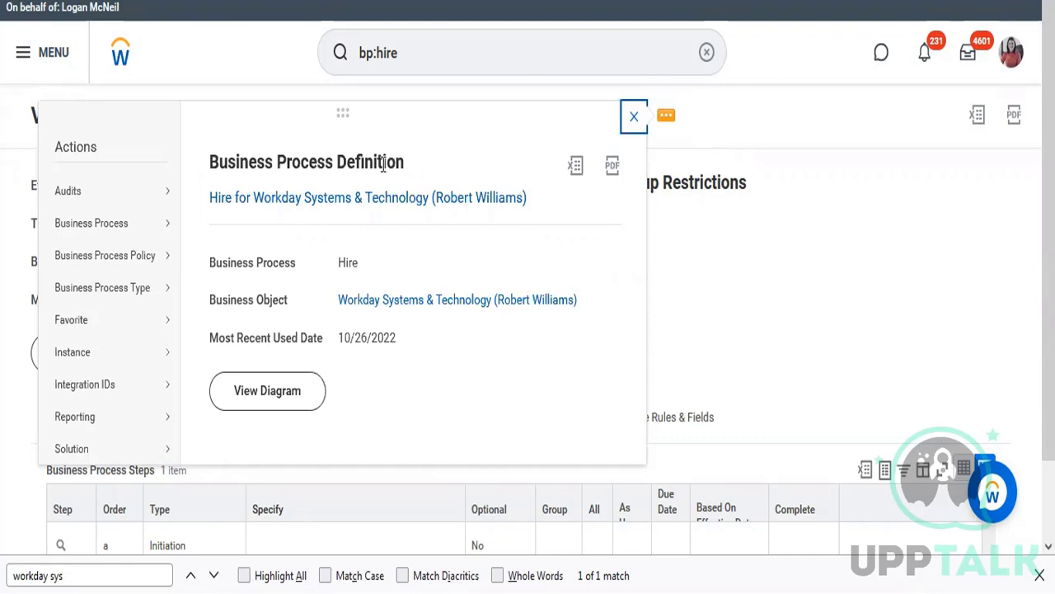
mouse_move(128, 231)
mouse_move(107, 262)
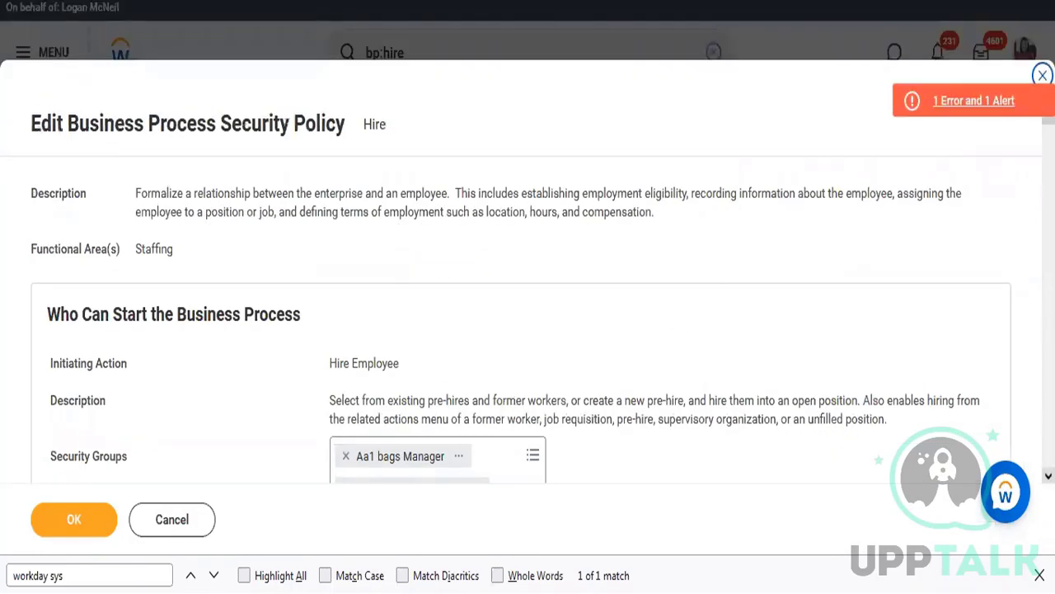
- Examine the Hire security policy's initiating actions, the security groups allowed for each action, and the policy restrictions
scroll(528, 272, down, 5)
scroll(1027, 309, down, 1)
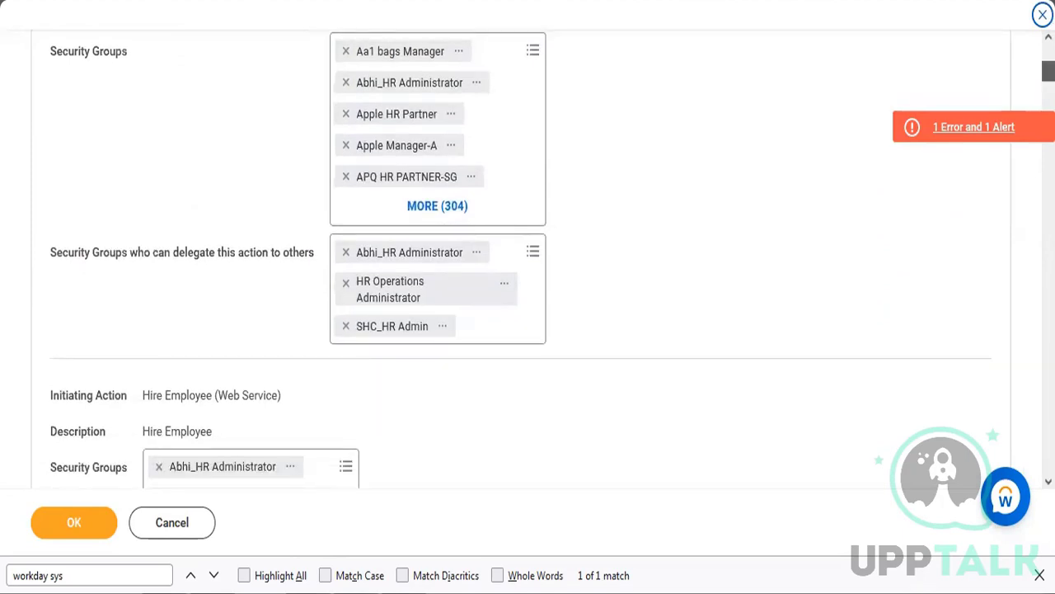
scroll(528, 272, up, 5)
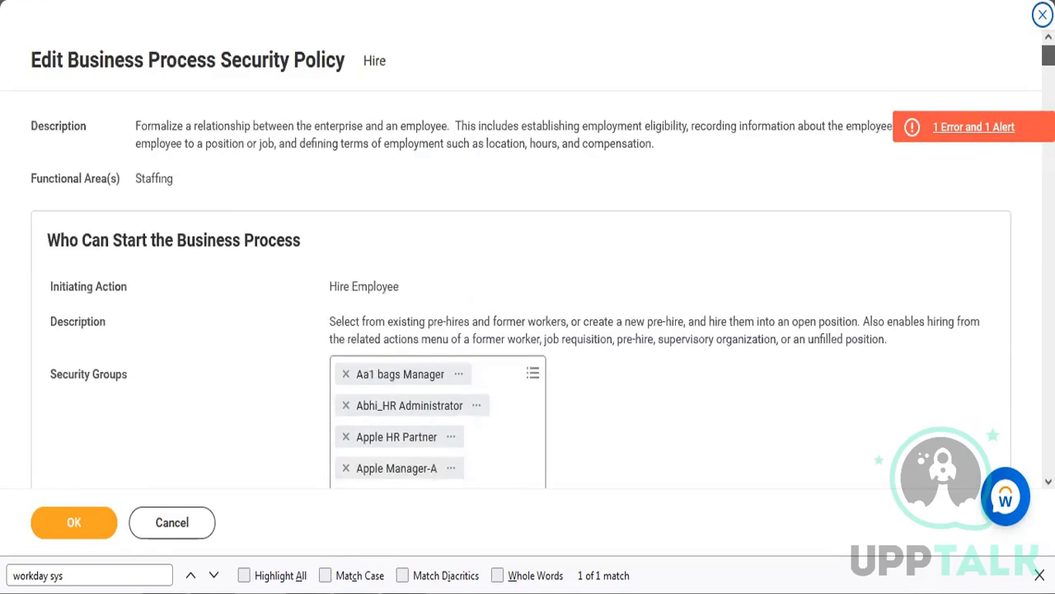
scroll(528, 273, down, 20)
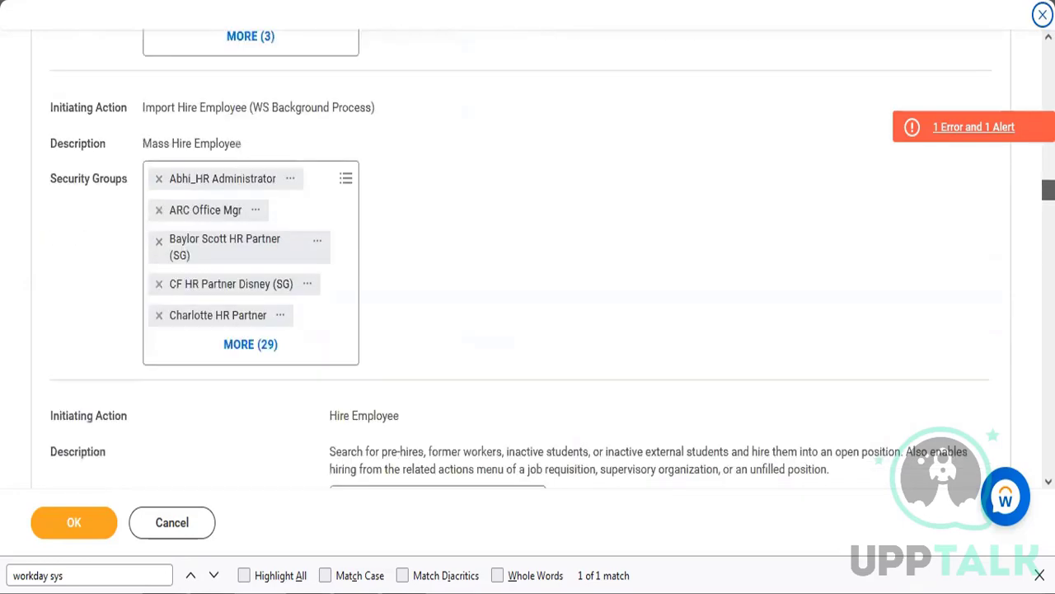
scroll(1009, 407, down, 20)
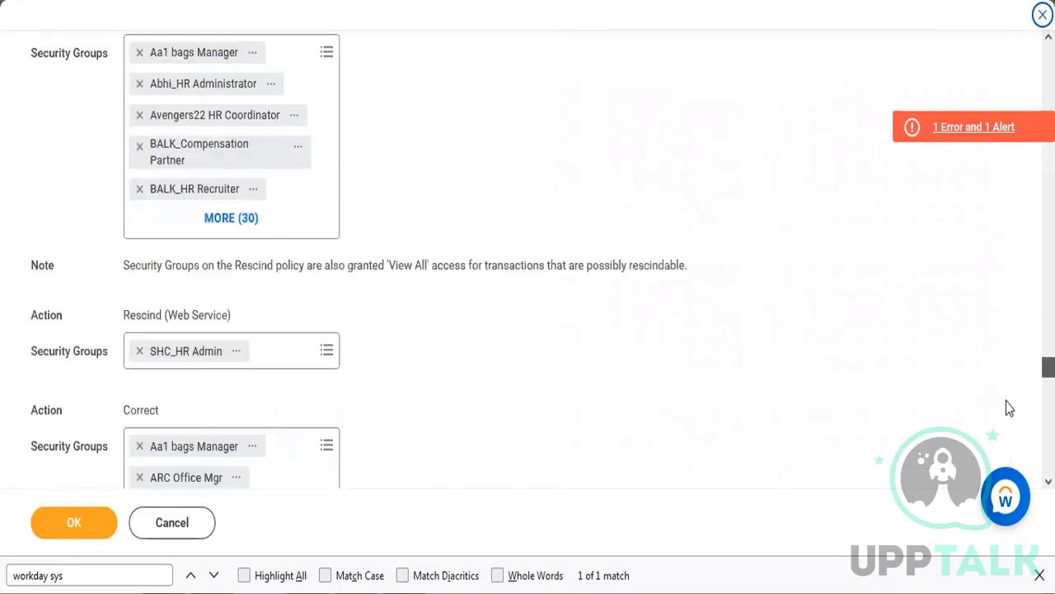
scroll(1009, 408, down, 20)
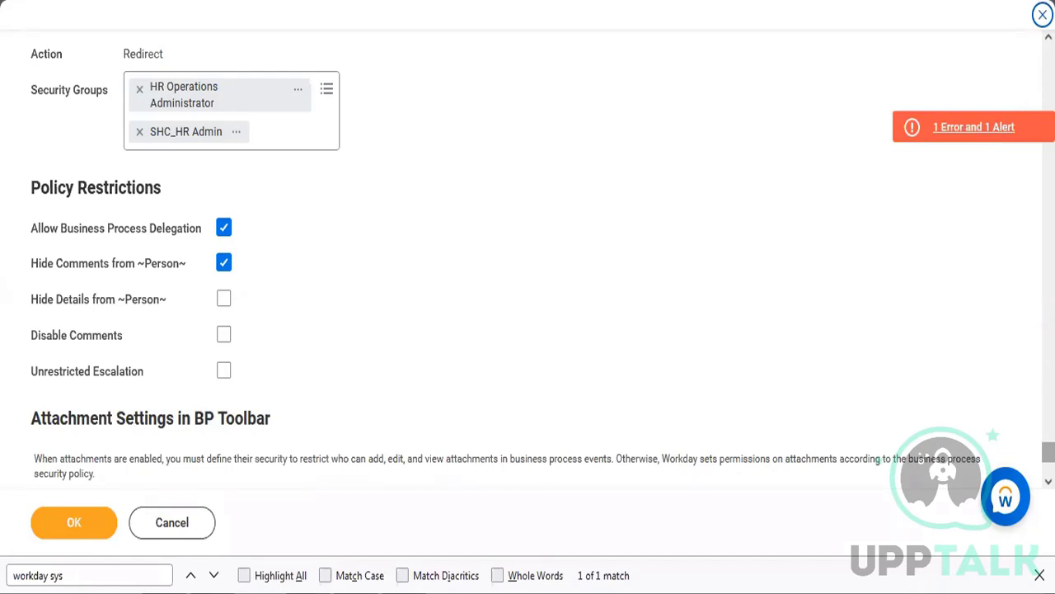
- Highlight the Hire Employee initiating action under Who Can Start the Business Process and view its security groups
scroll(528, 264, up, 15)
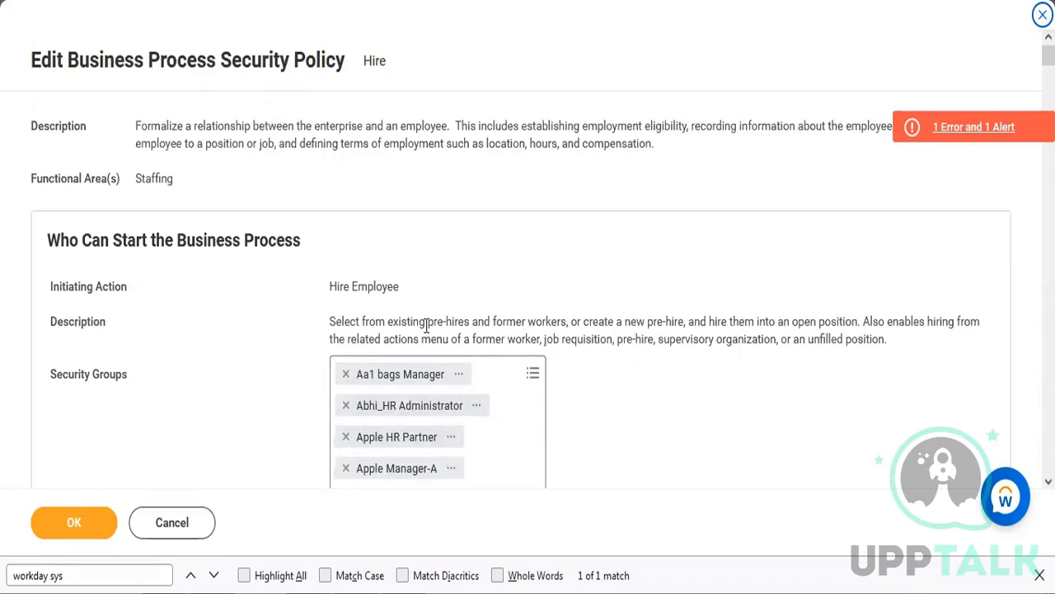
drag(331, 286, 420, 302)
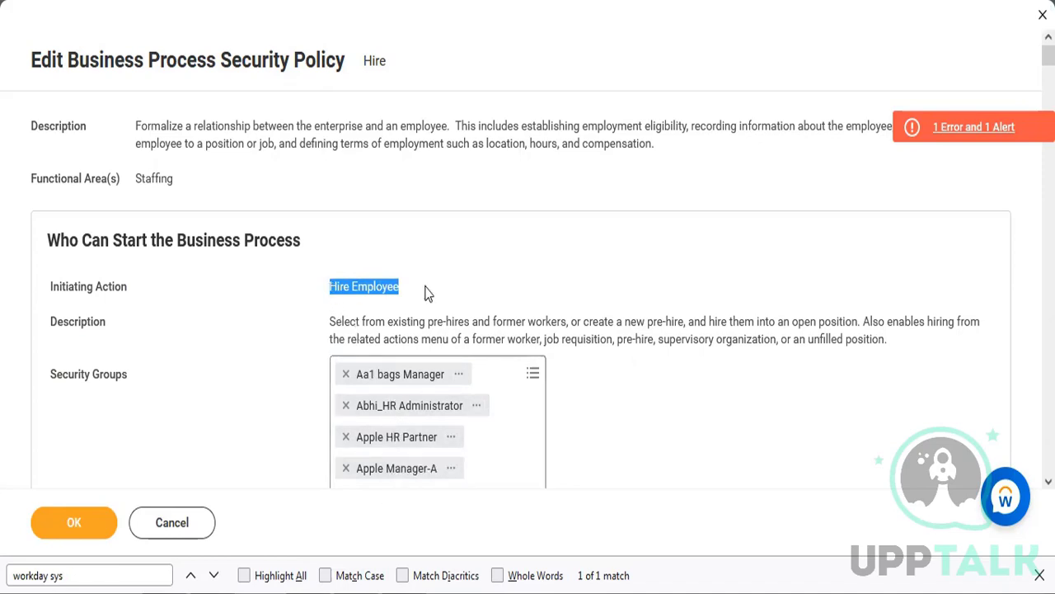
click(466, 286)
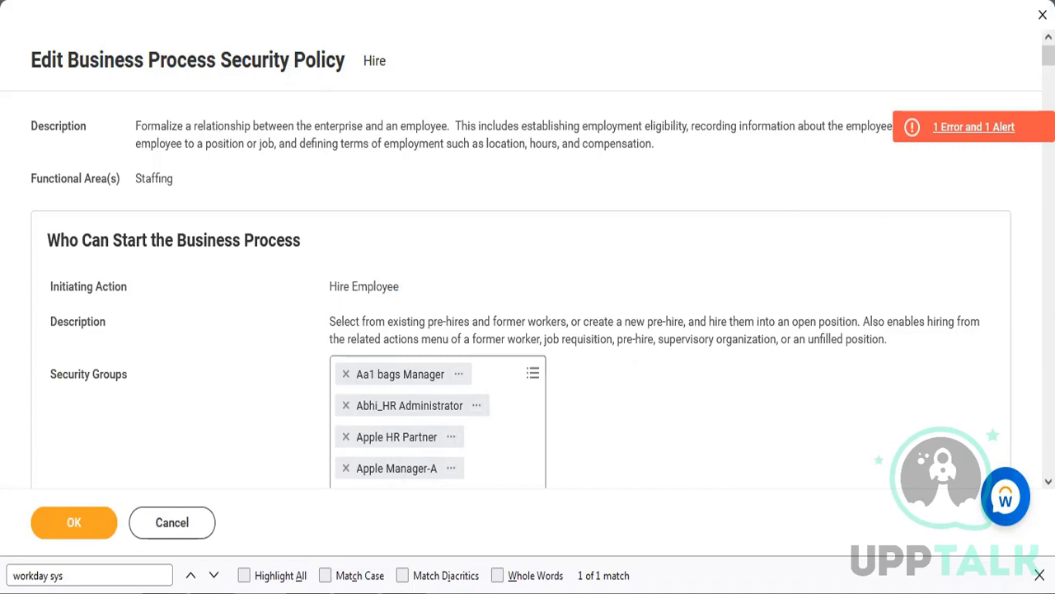
scroll(956, 391, down, 1)
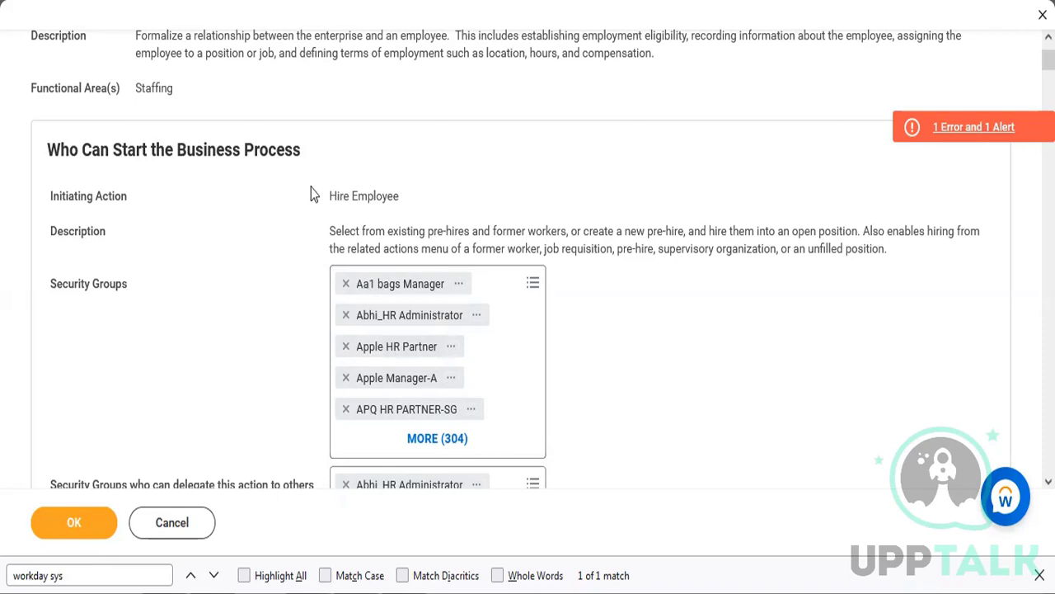
drag(321, 198, 425, 201)
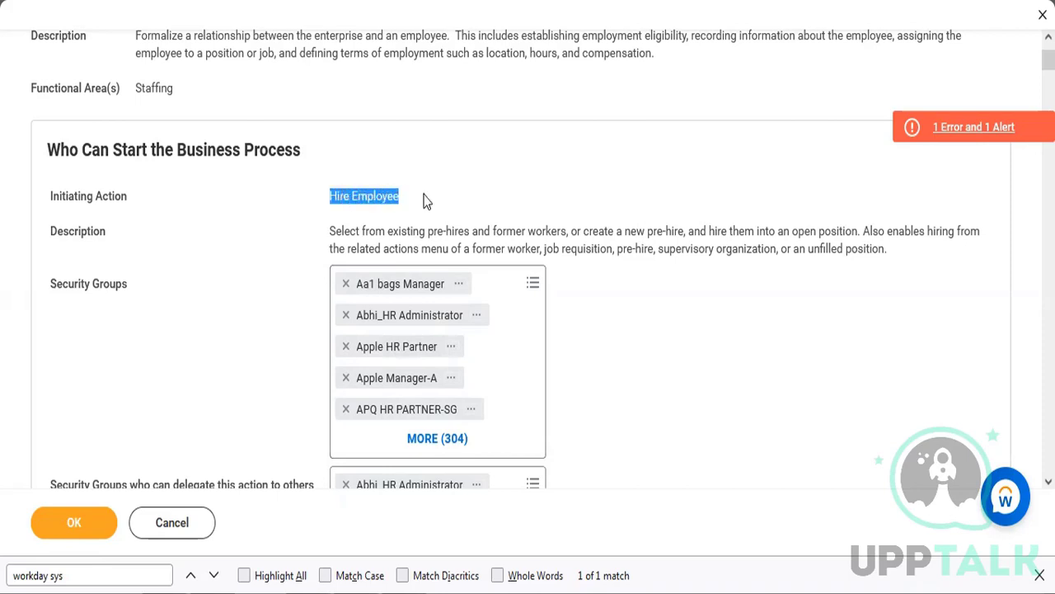
- Compare the Hire Employee initiating action with its Security Groups list, opening the list's selection prompt without changing any groups
click(510, 271)
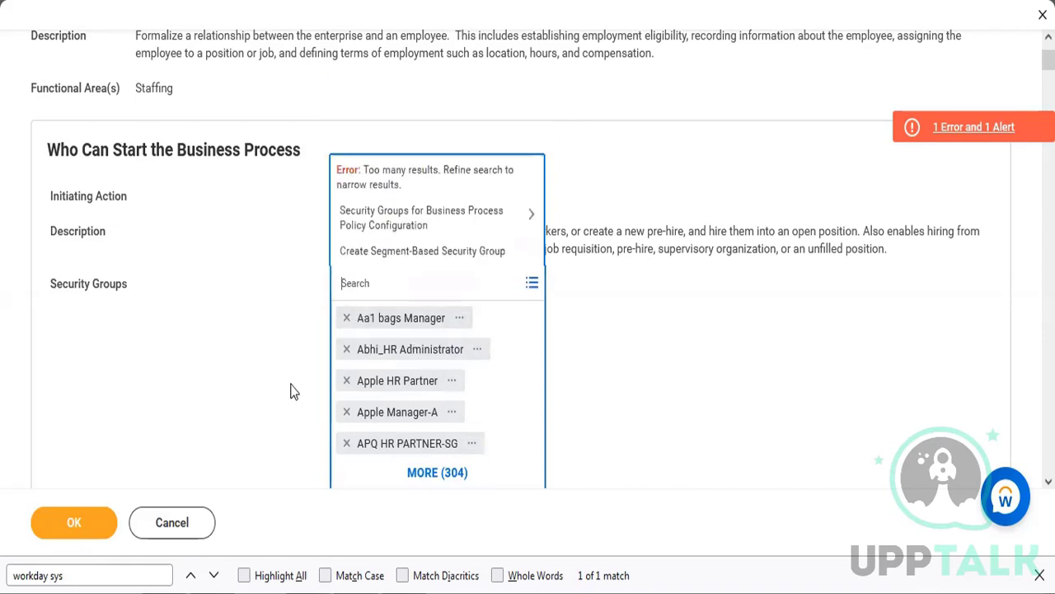
click(247, 367)
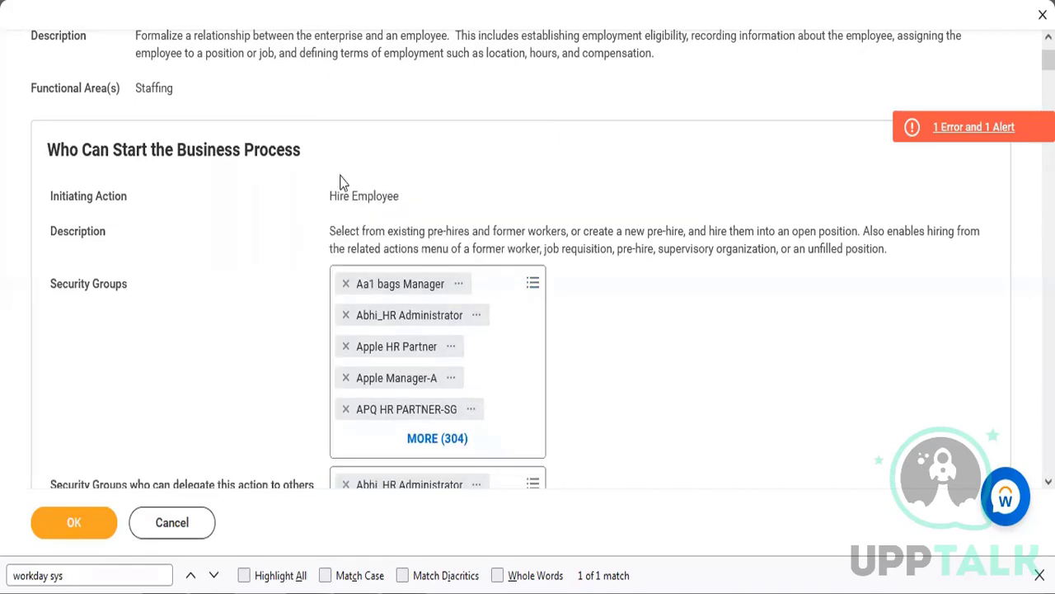
drag(330, 196, 412, 196)
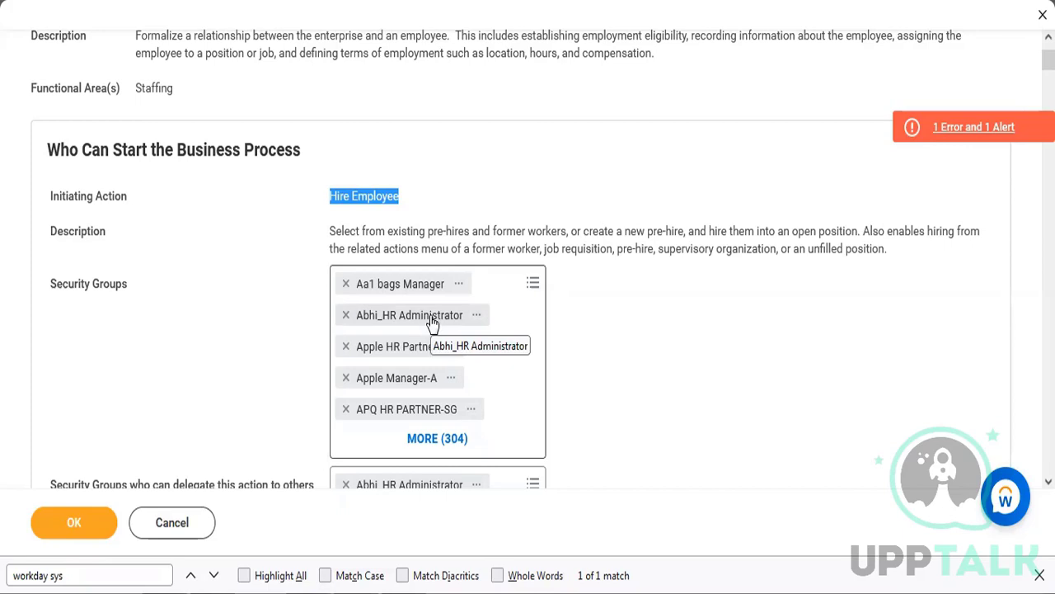
click(354, 216)
drag(329, 196, 415, 190)
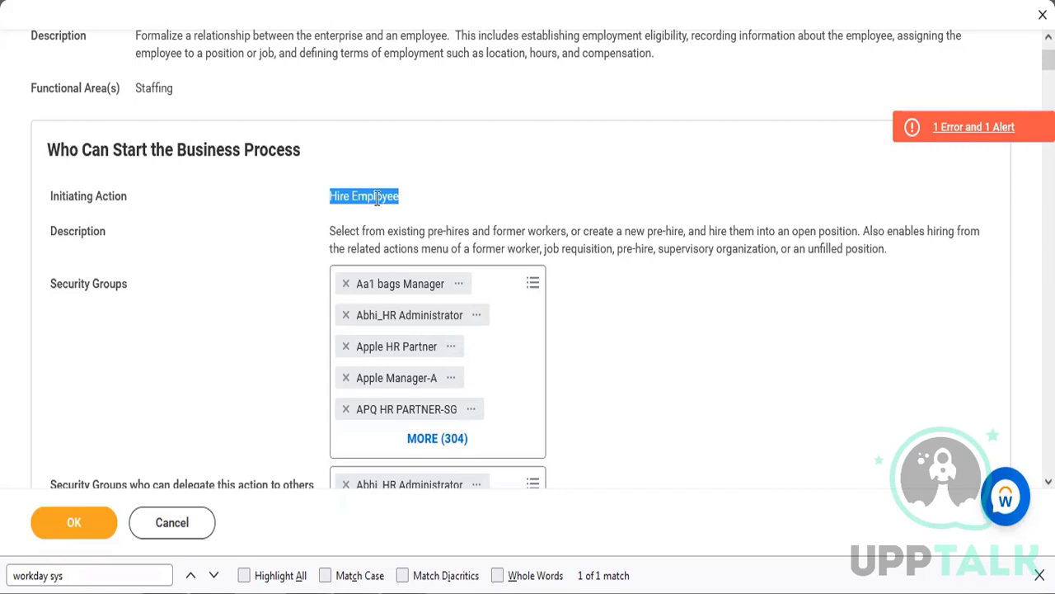
click(322, 222)
drag(329, 196, 407, 190)
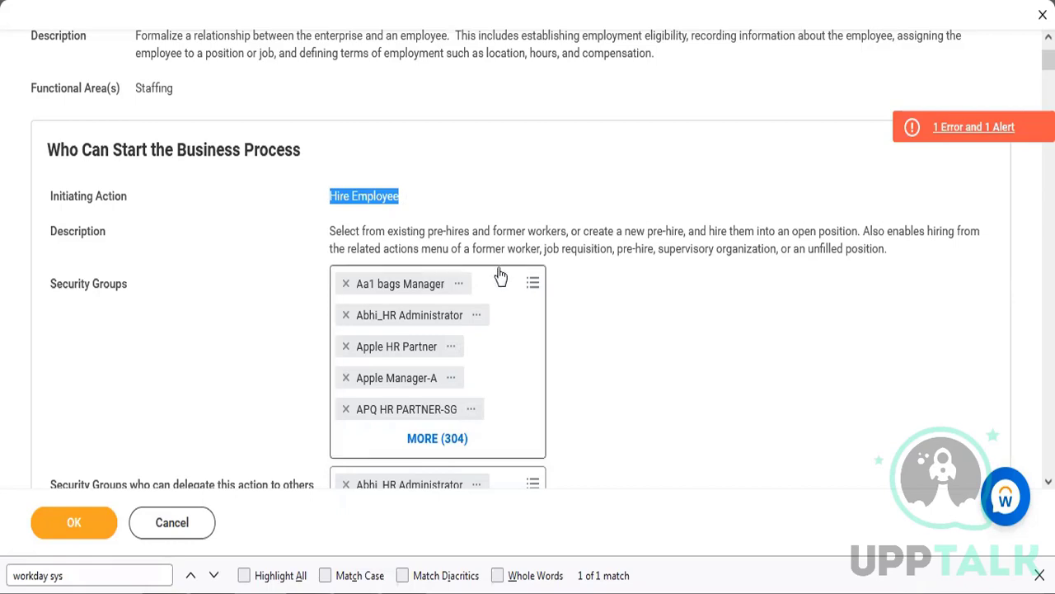
click(446, 280)
click(240, 347)
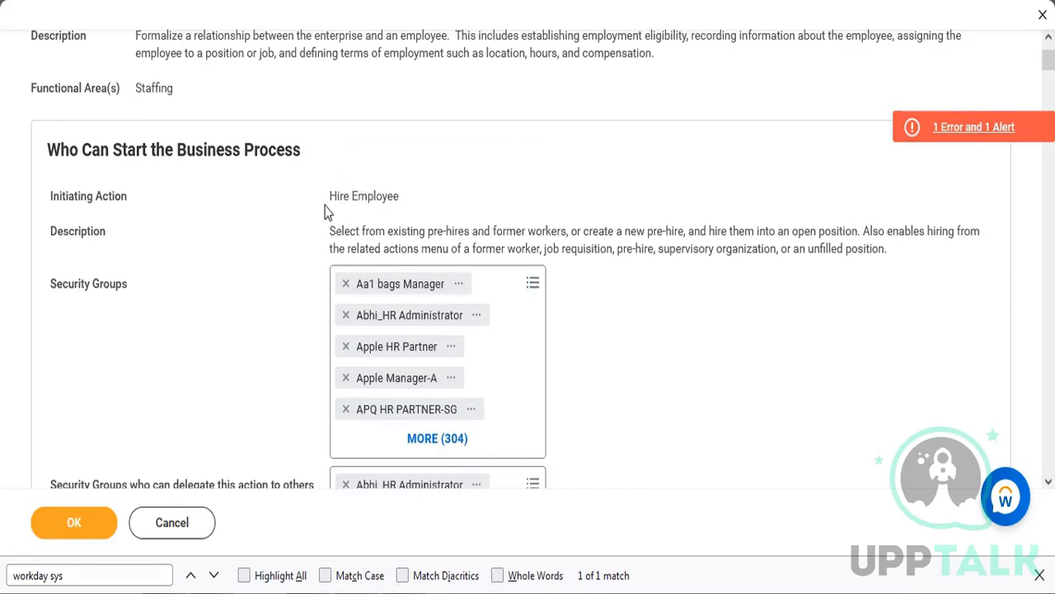
drag(329, 204, 423, 194)
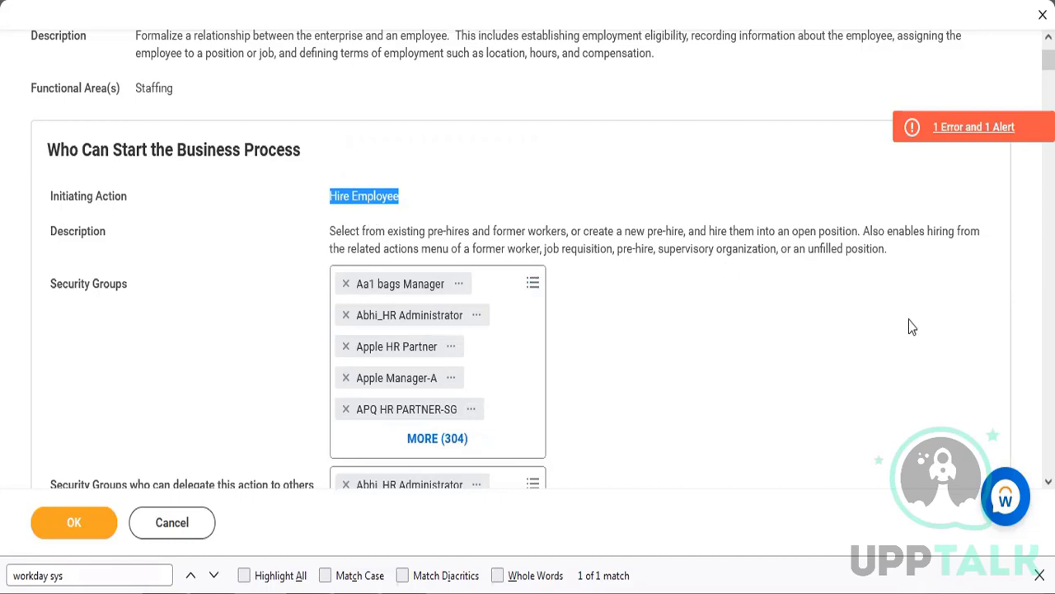
- Examine the Hire Employee (Web Service) initiating action, highlighting its name and opening its Security Groups prompt
scroll(528, 264, down, 5)
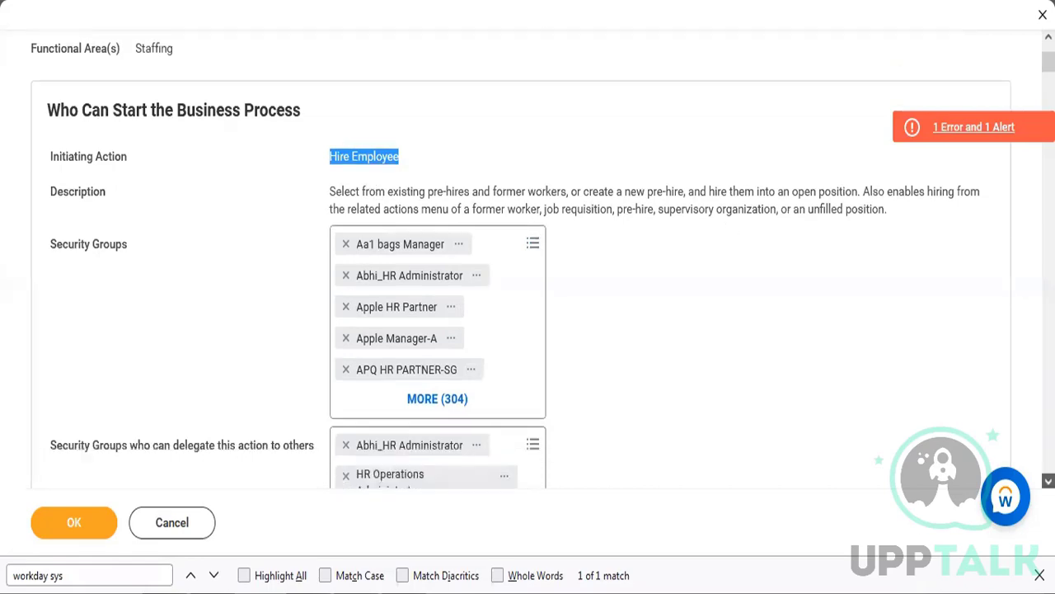
scroll(886, 359, down, 2)
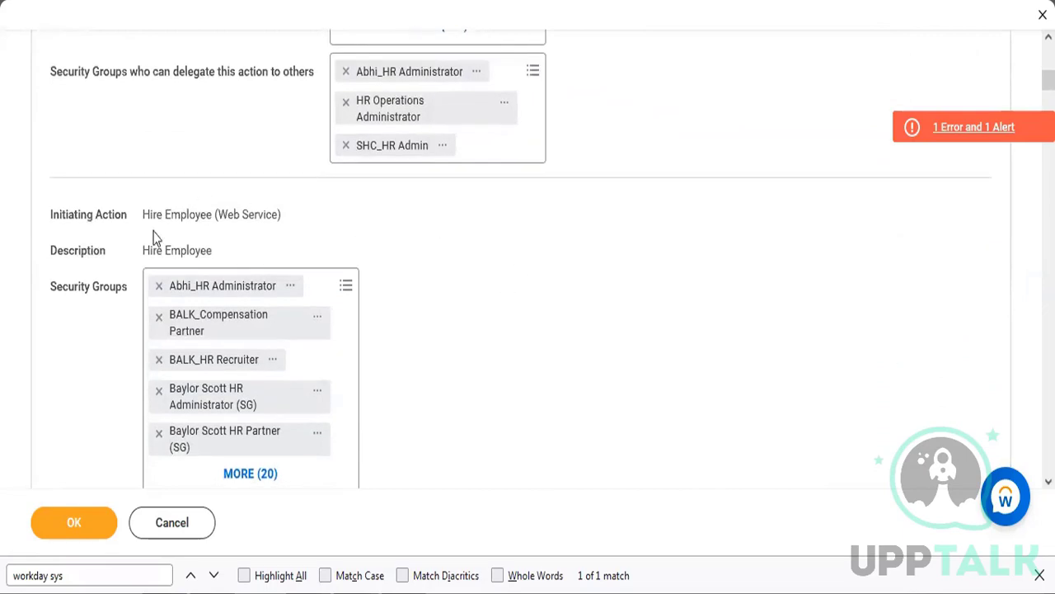
drag(144, 214, 284, 222)
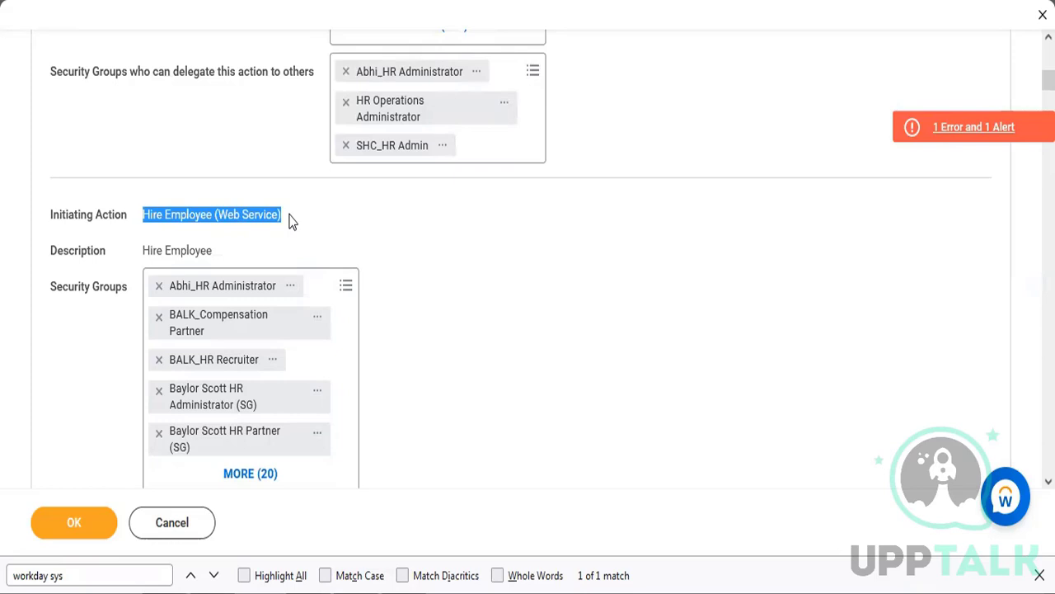
click(307, 297)
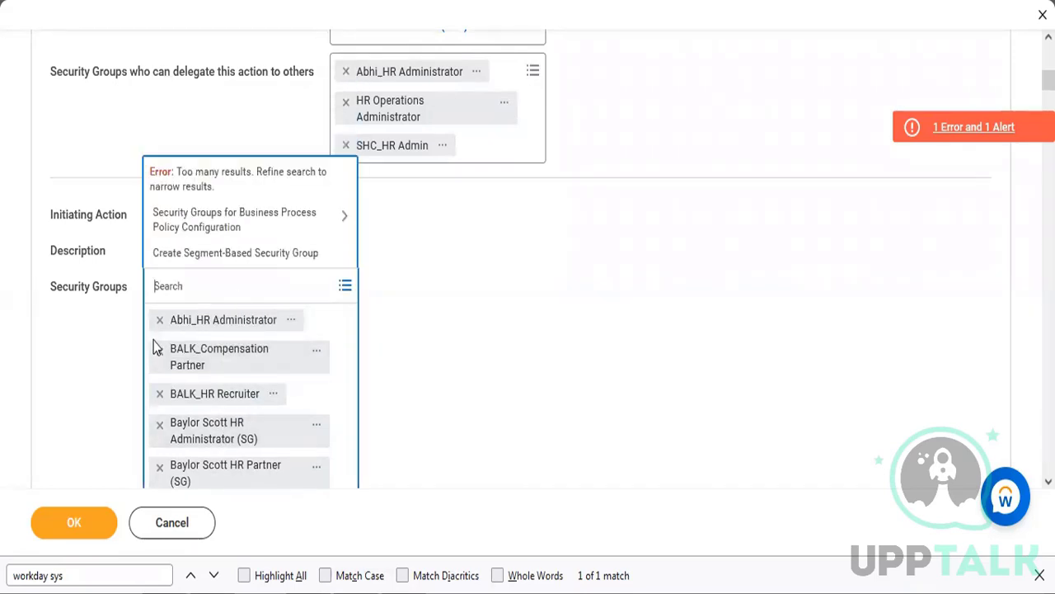
click(71, 345)
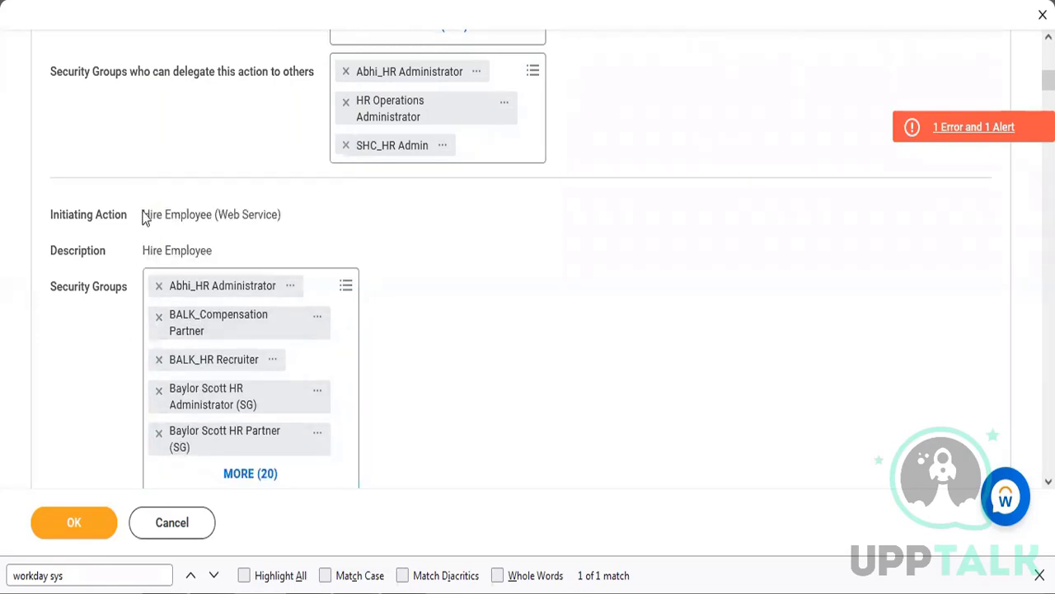
drag(144, 216, 296, 216)
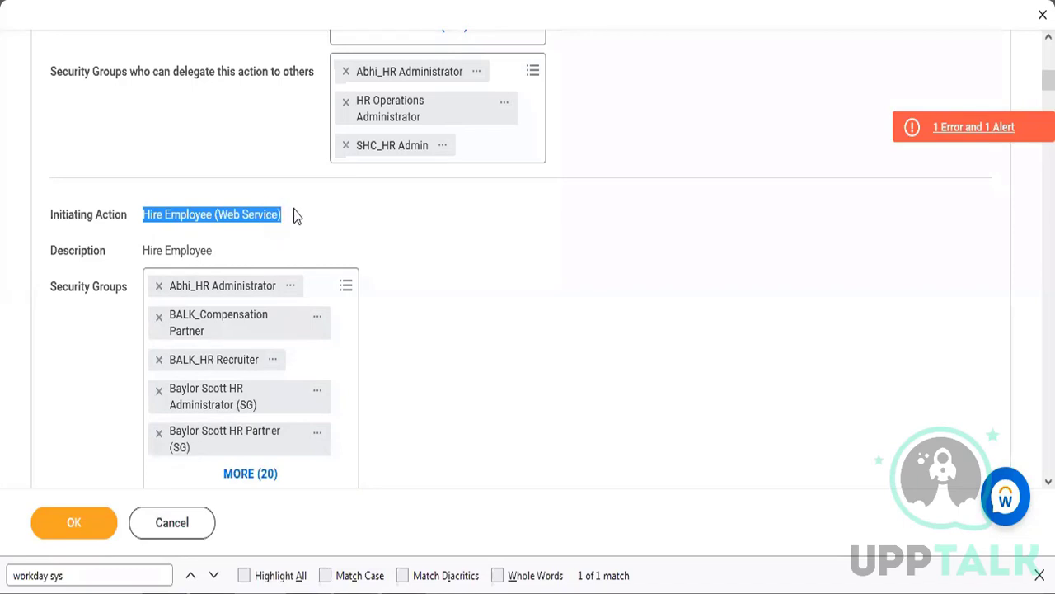
click(249, 219)
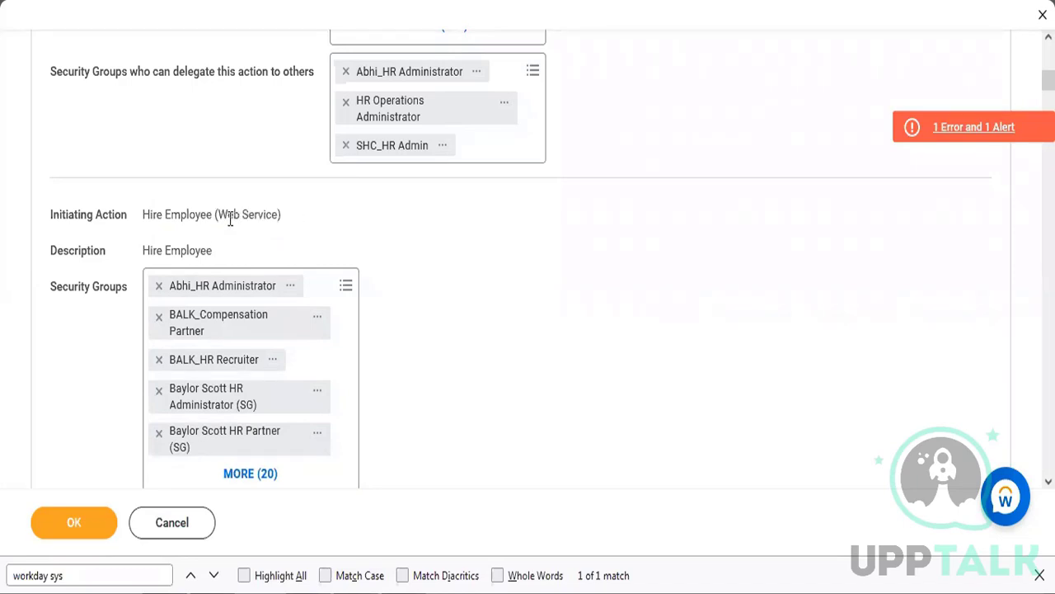
drag(220, 213, 278, 216)
click(219, 207)
drag(671, 196, 992, 349)
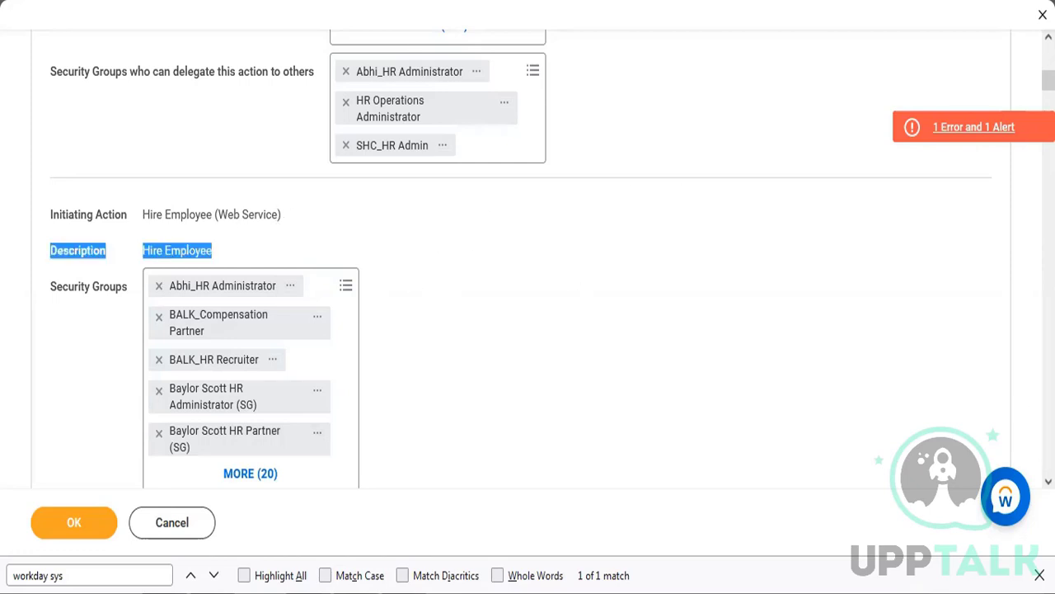
- Review the Convert to Employee initiating action and highlight Academic Affiliate in the Add Employee Status to Academic Affiliate action
scroll(522, 258, down, 5)
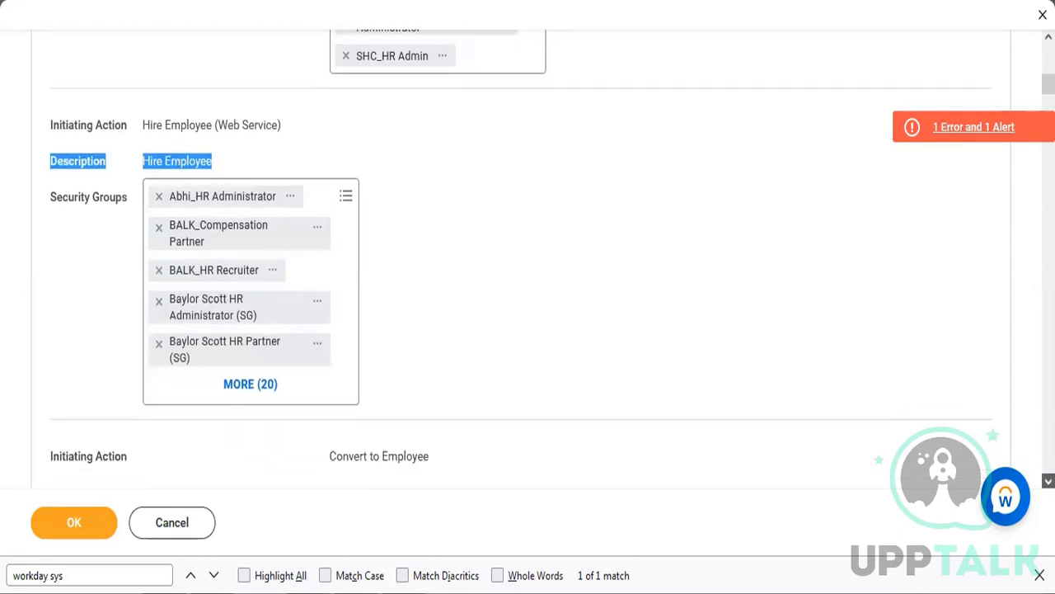
scroll(528, 258, down, 6)
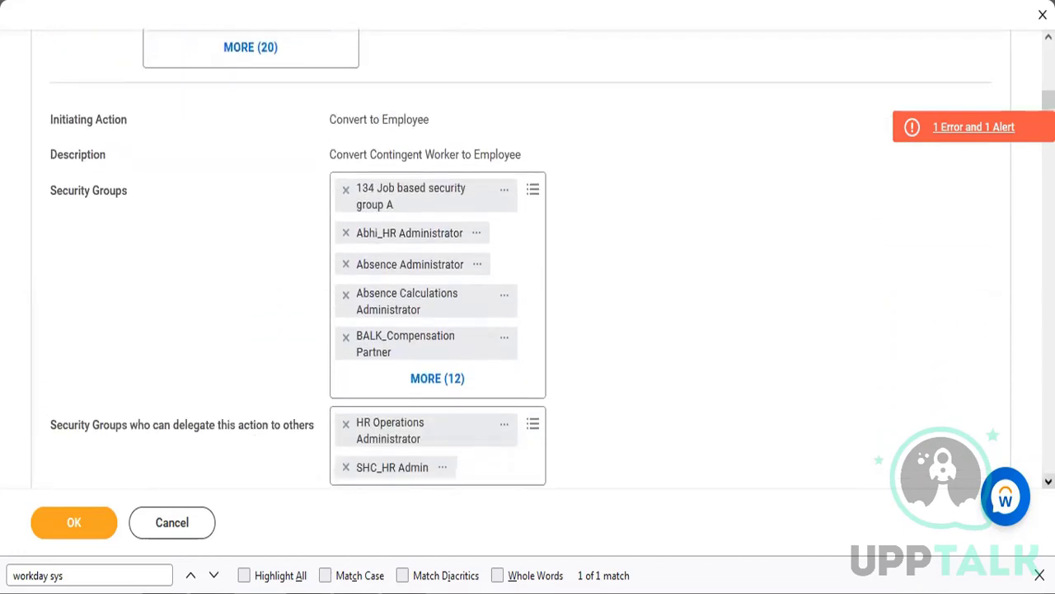
scroll(528, 258, down, 1)
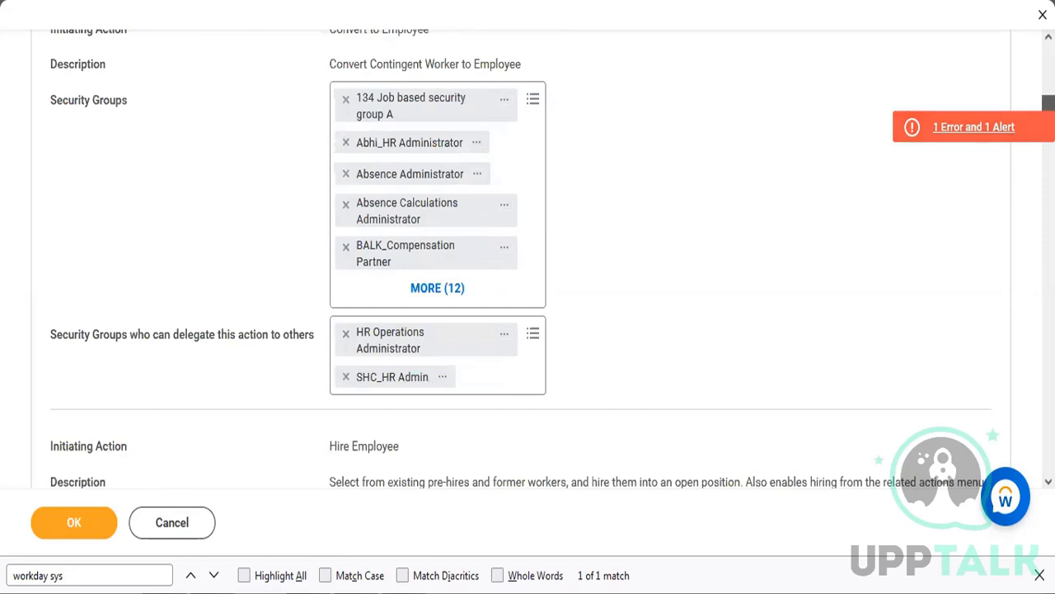
scroll(528, 258, down, 6)
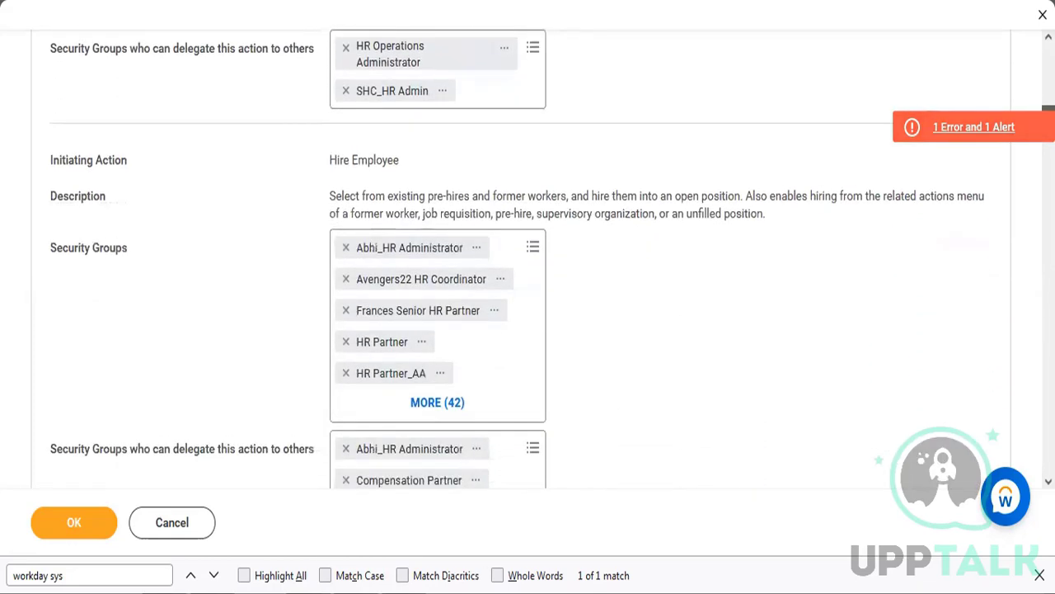
scroll(528, 258, down, 10)
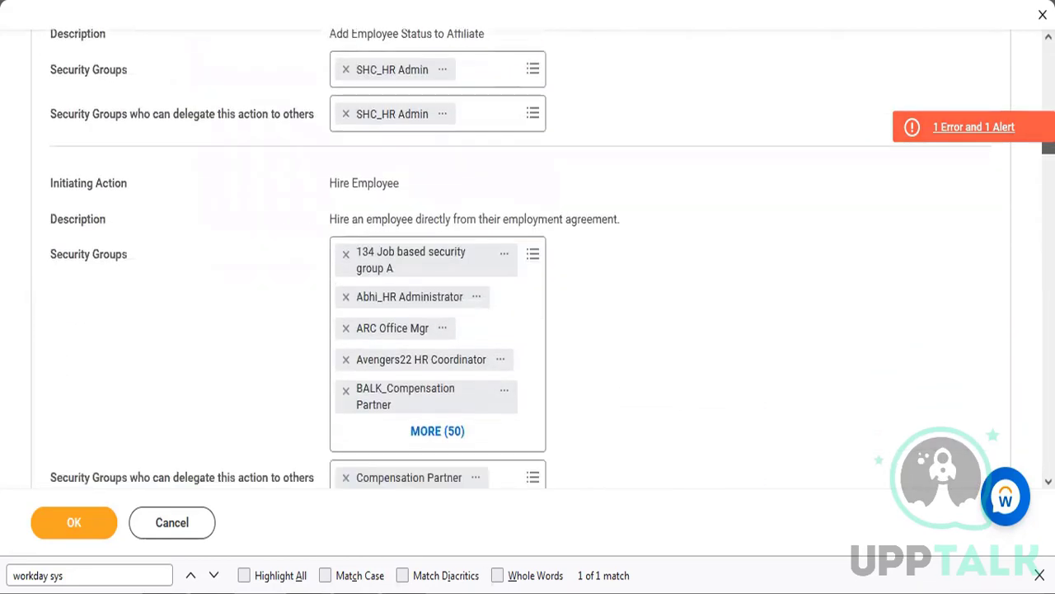
scroll(527, 258, up, 4)
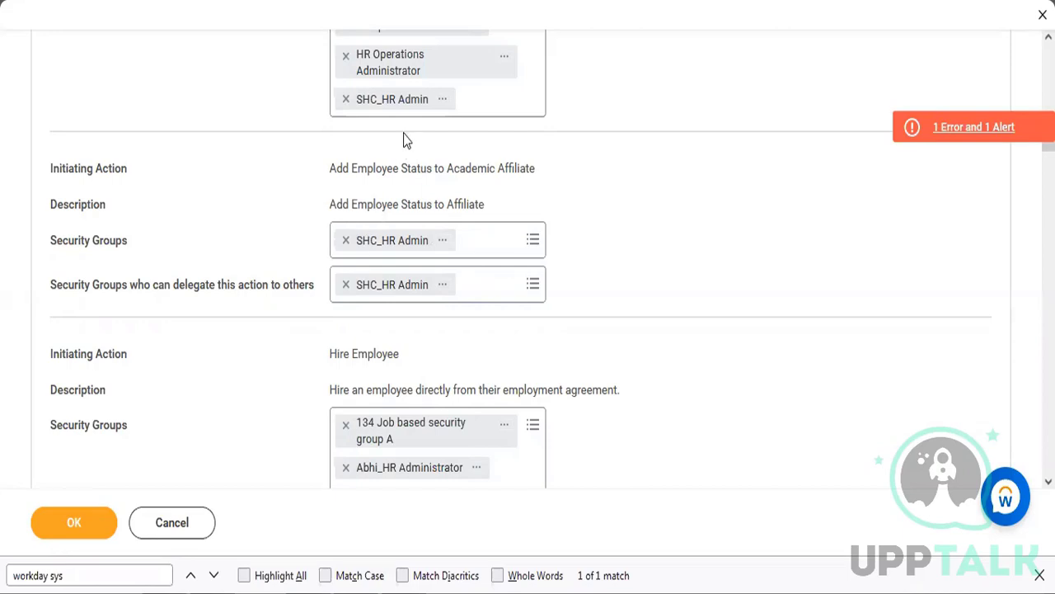
drag(448, 169, 531, 167)
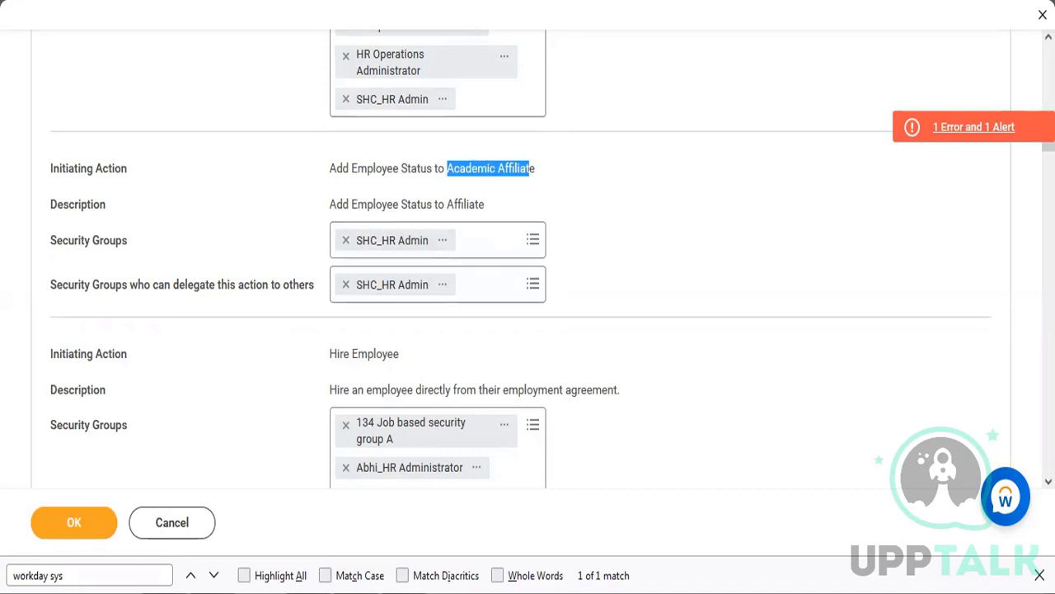
- Find the Hire Student initiating action and highlight its name and description
scroll(520, 256, down, 6)
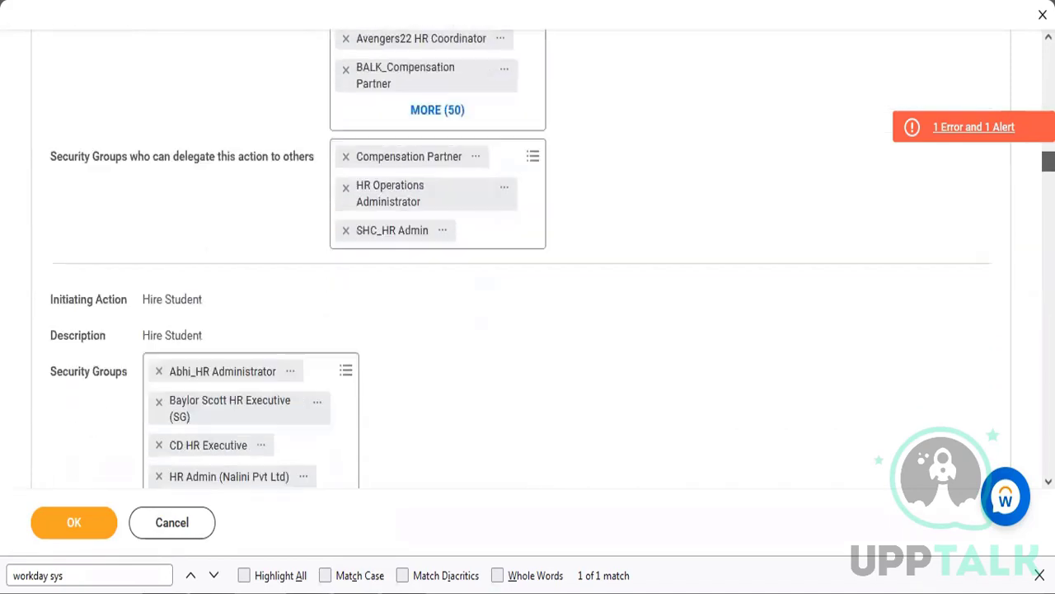
scroll(520, 256, down, 5)
scroll(519, 256, up, 2)
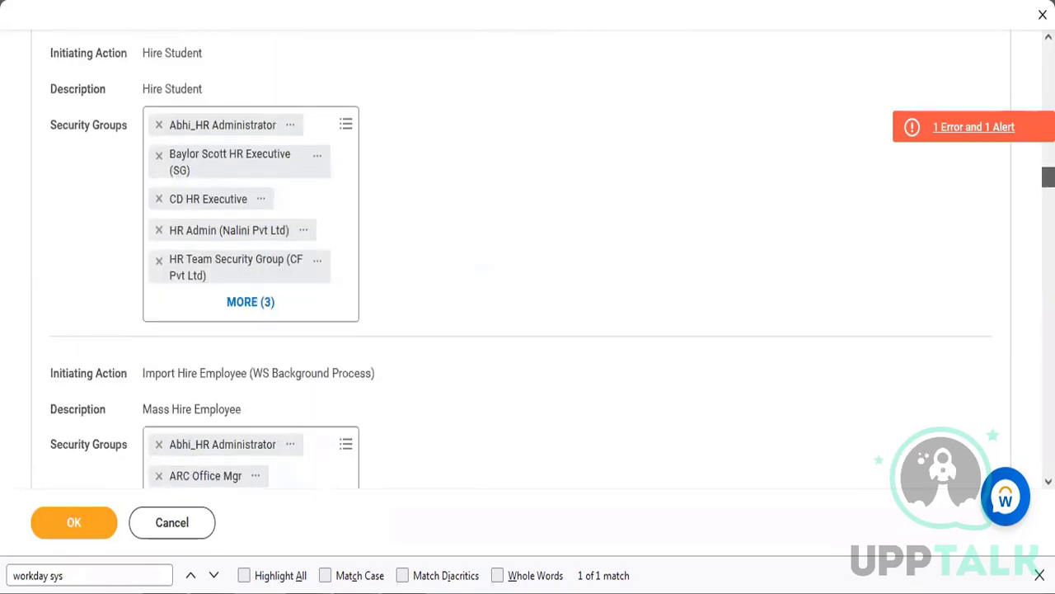
scroll(657, 263, up, 3)
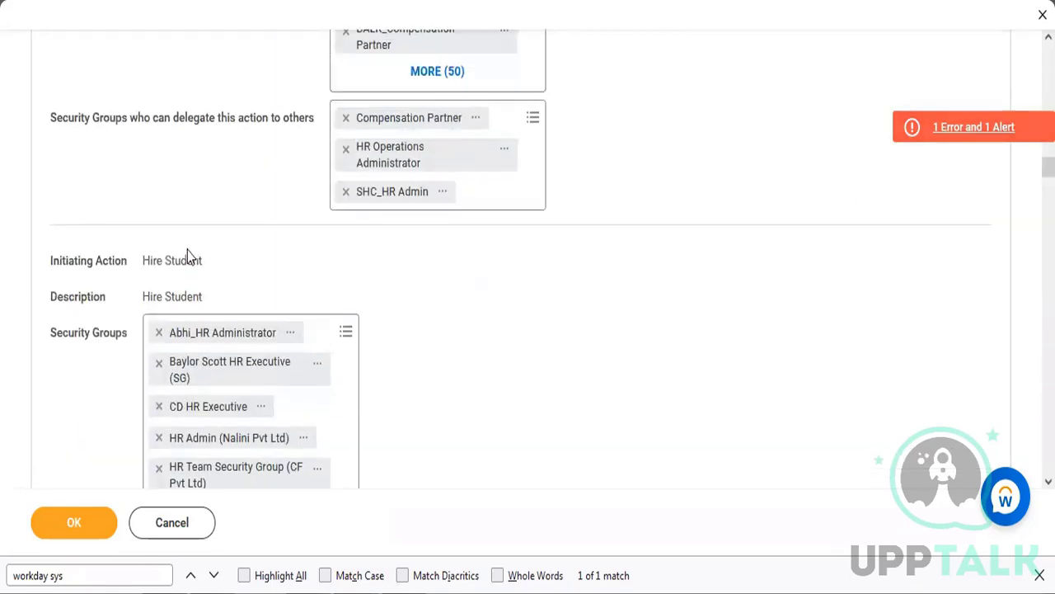
drag(141, 261, 231, 288)
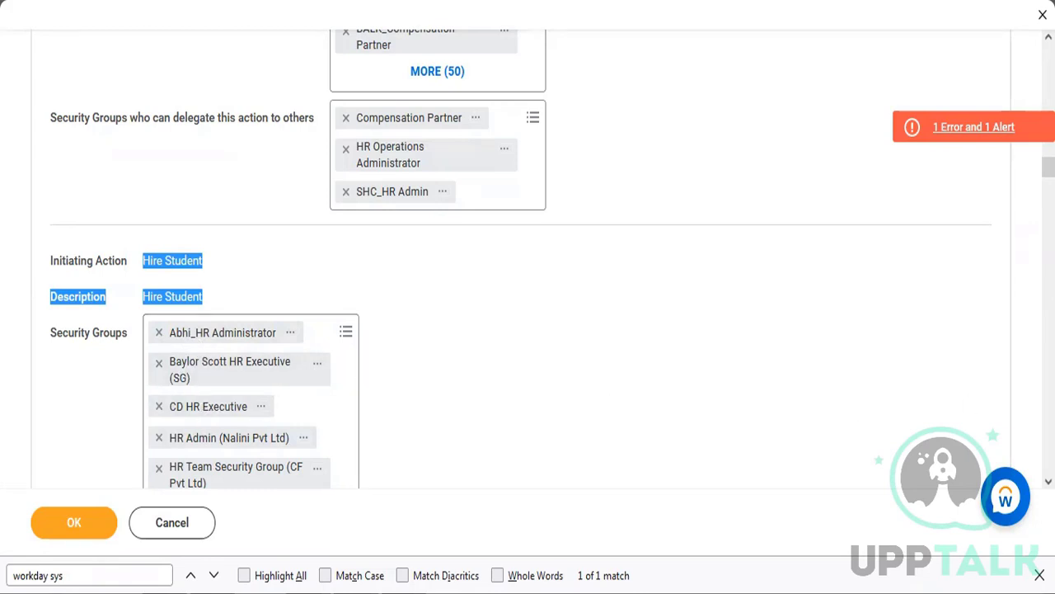
- Review the Import Hire Employee (WS Background Process) action and the Hire Employee initiating actions that follow it
scroll(527, 259, down, 4)
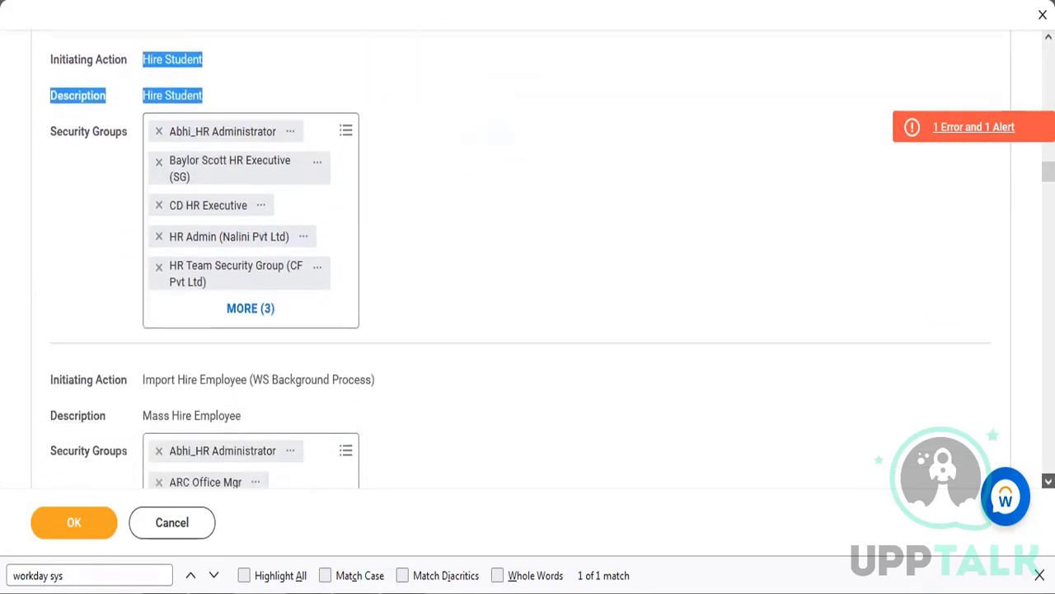
scroll(528, 258, down, 7)
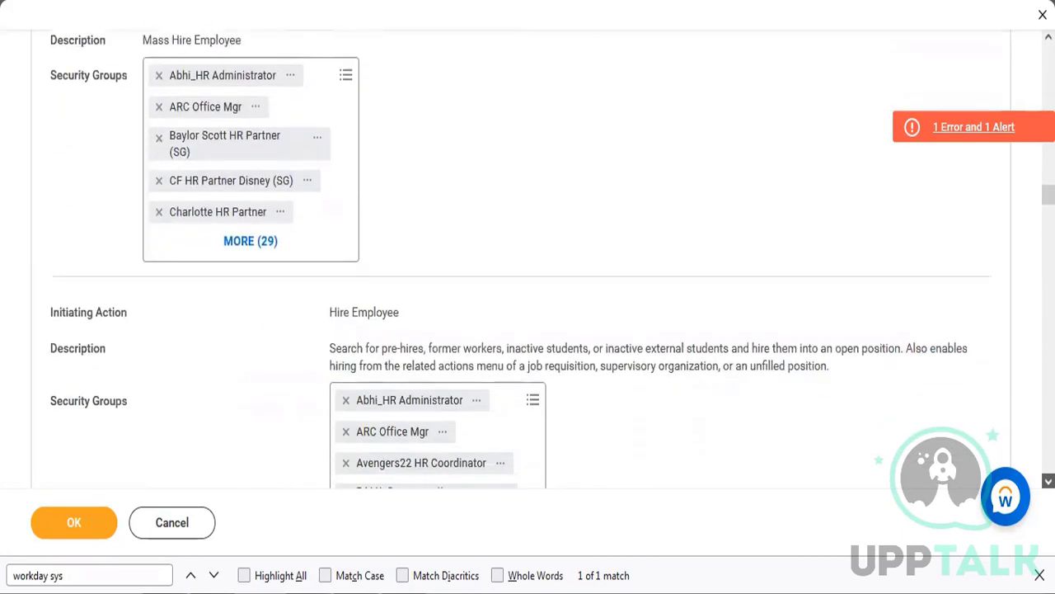
scroll(527, 258, down, 7)
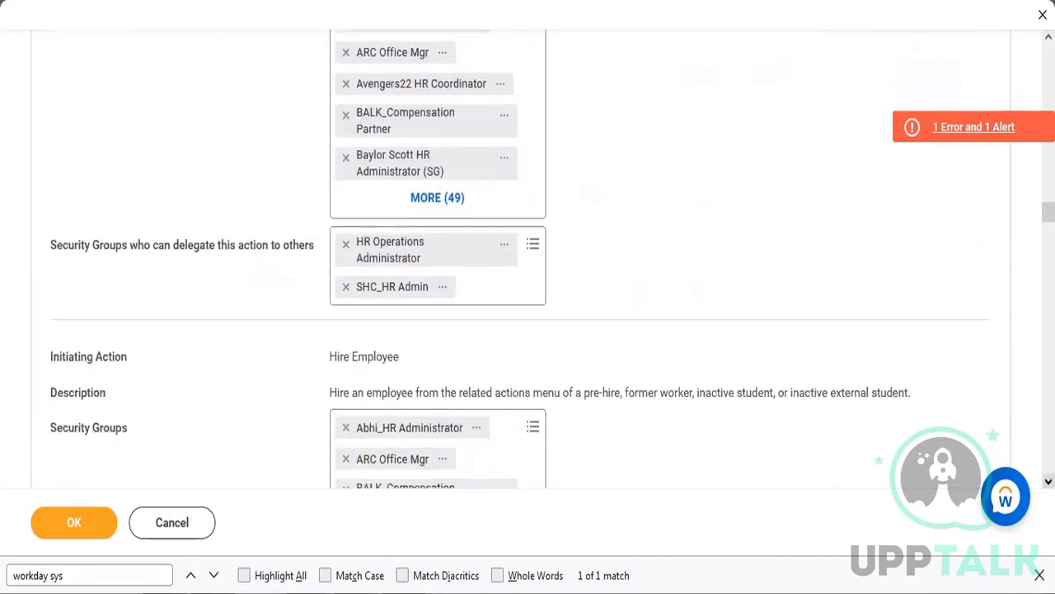
scroll(528, 258, down, 4)
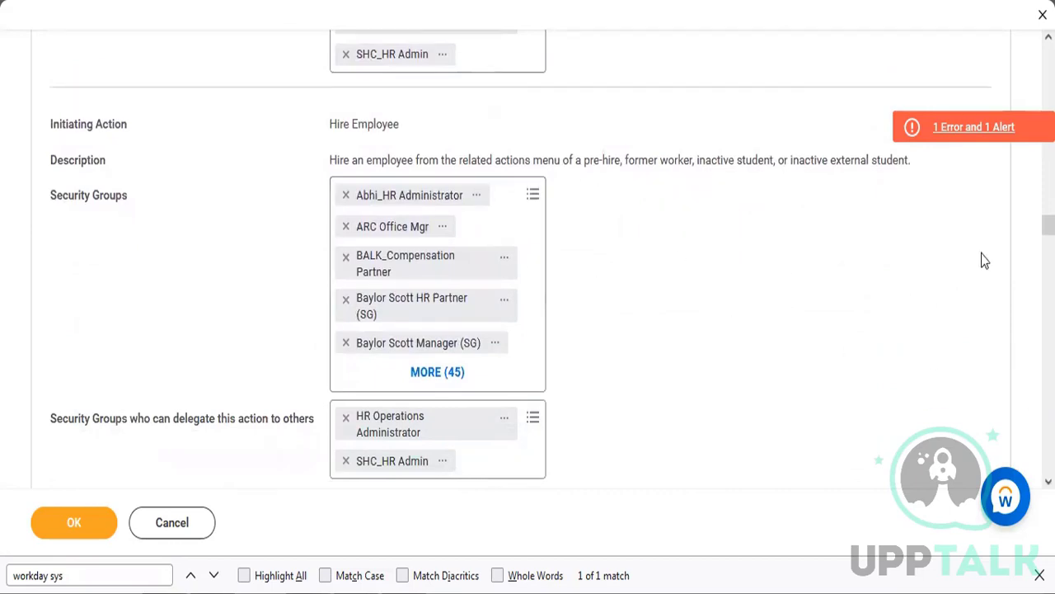
- Highlight the View All action and examine the security groups for View Completed Only, Approve, Ad Hoc Approve and Cancel
drag(1048, 224, 1048, 305)
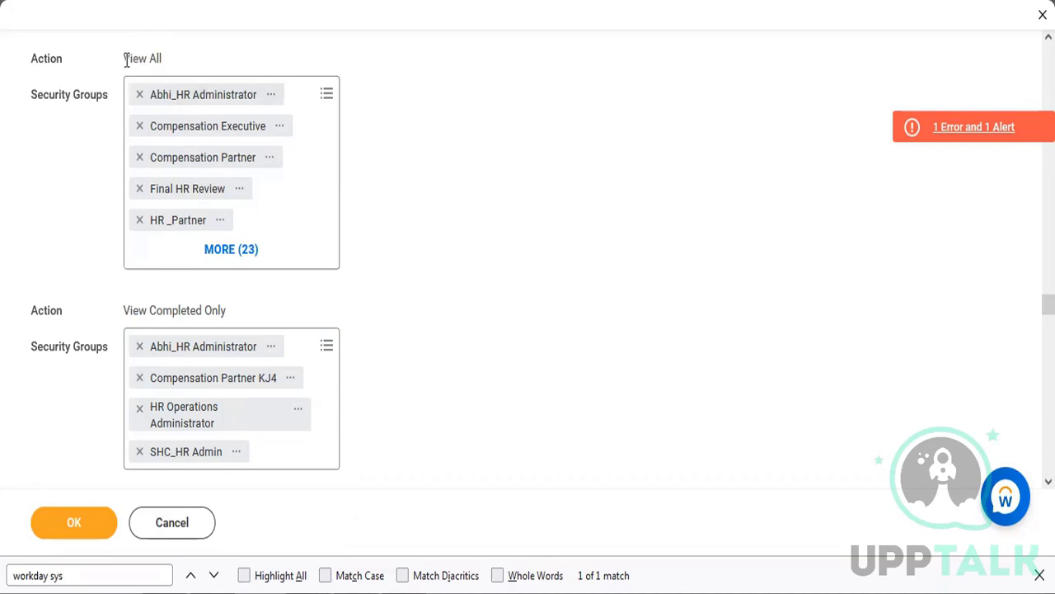
drag(126, 59, 185, 67)
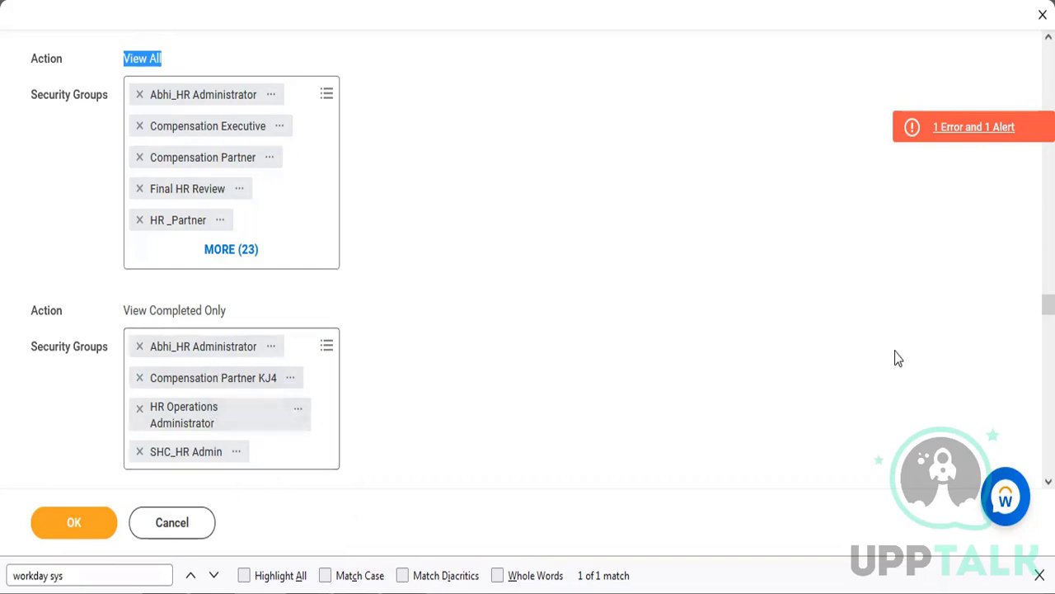
scroll(776, 346, down, 5)
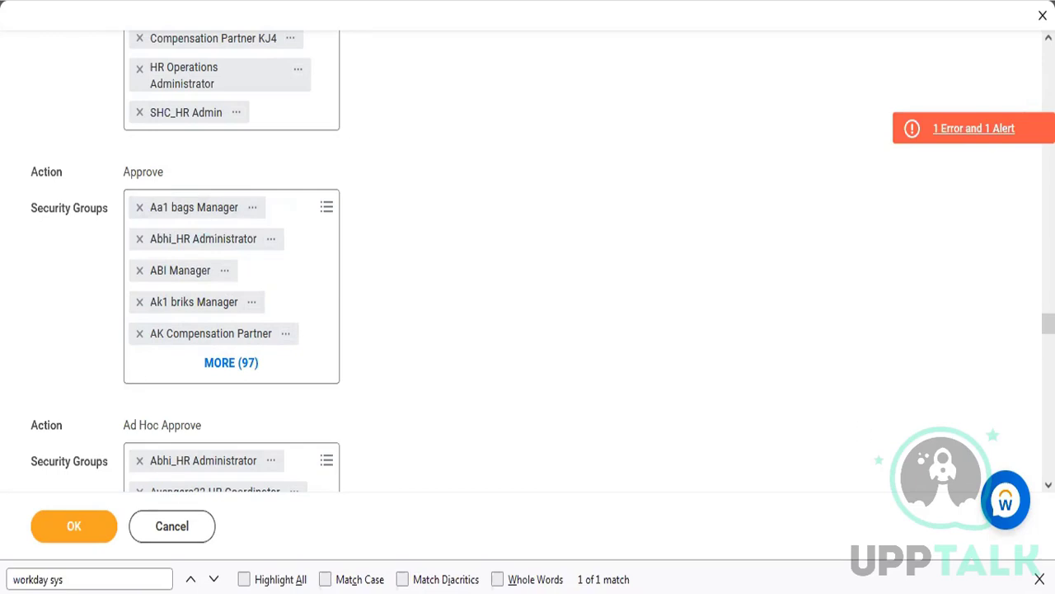
scroll(528, 261, down, 3)
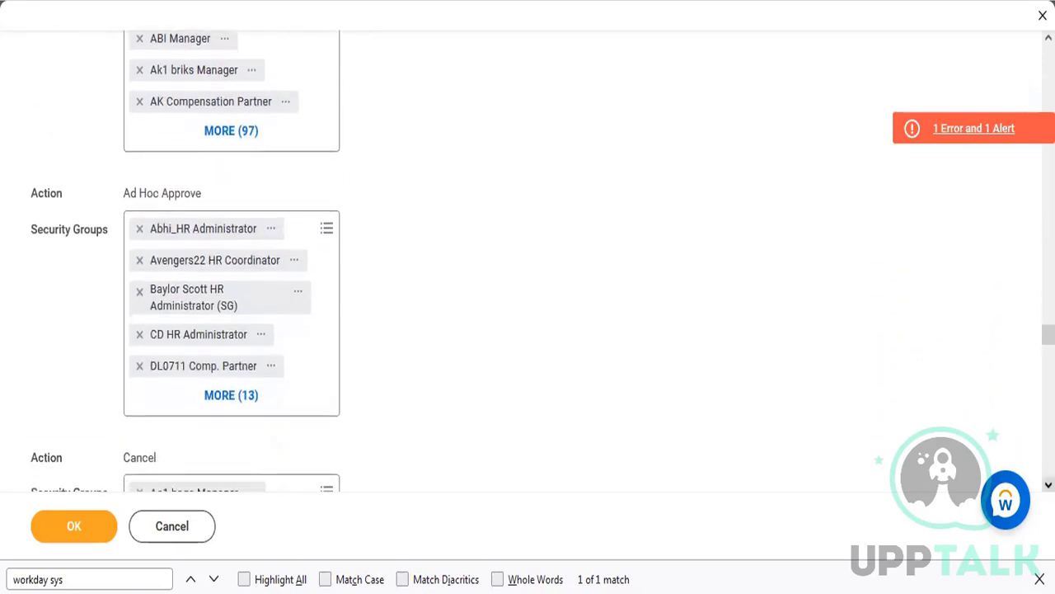
scroll(527, 261, down, 1)
scroll(528, 261, down, 3)
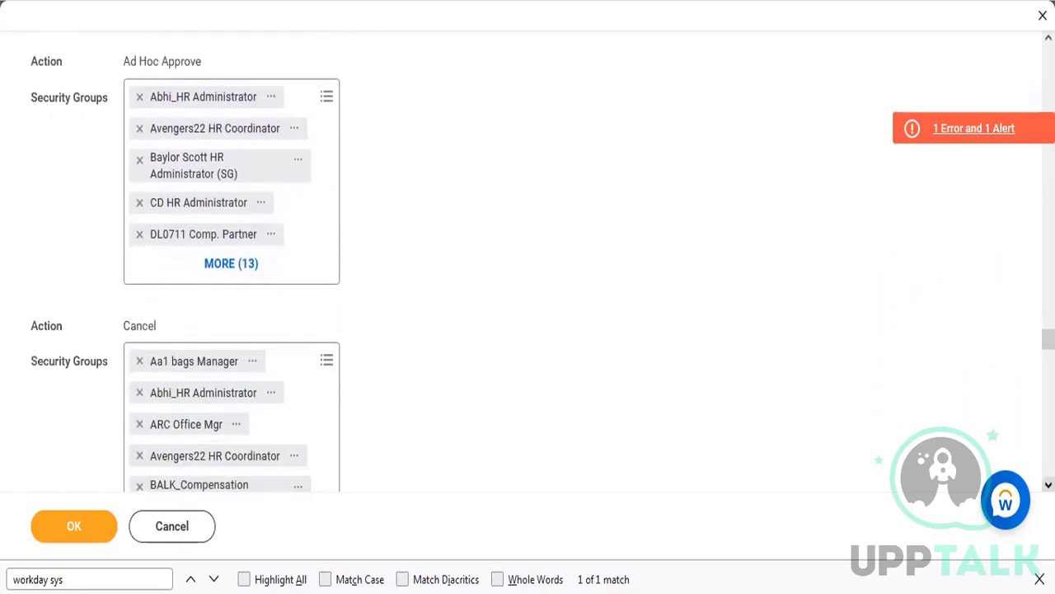
- Examine the security groups and notes for the Cancel, Rescind, Correct, Request Reassignment and Reassign Tasks actions of the Hire policy
scroll(869, 306, down, 1)
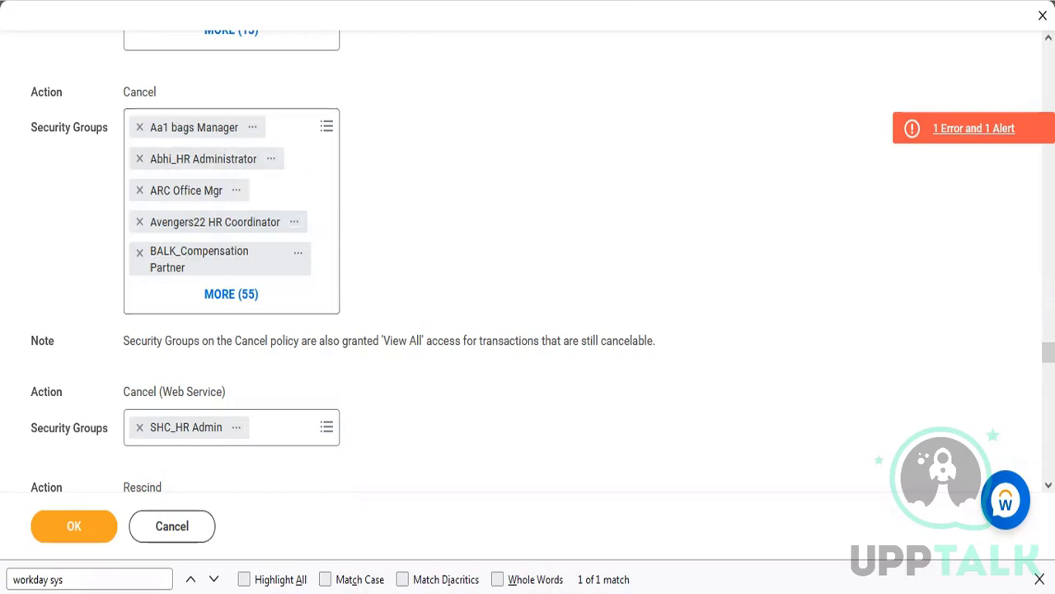
scroll(528, 264, down, 1)
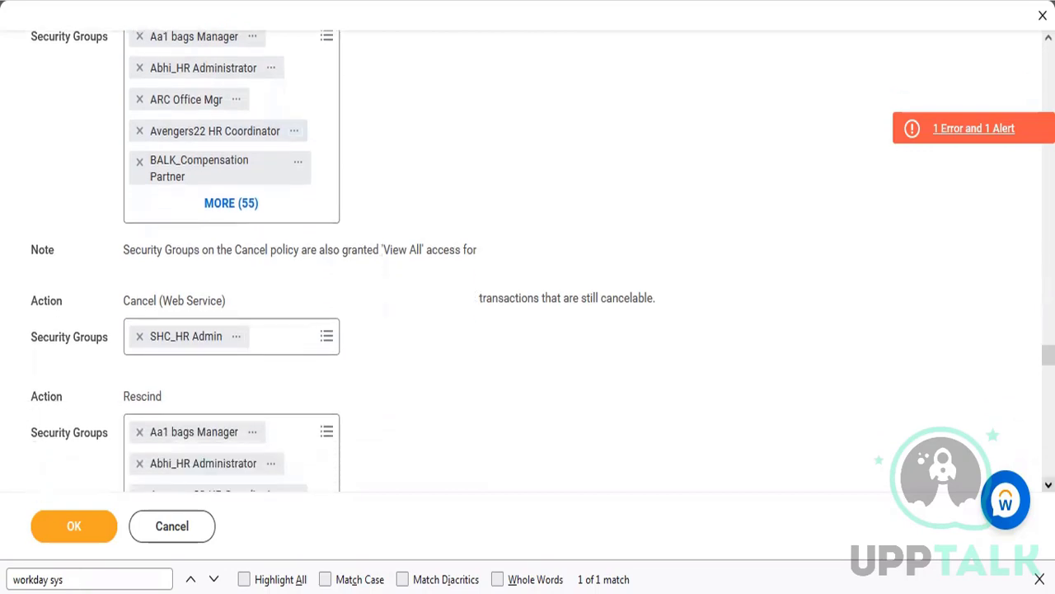
scroll(413, 478, down, 2)
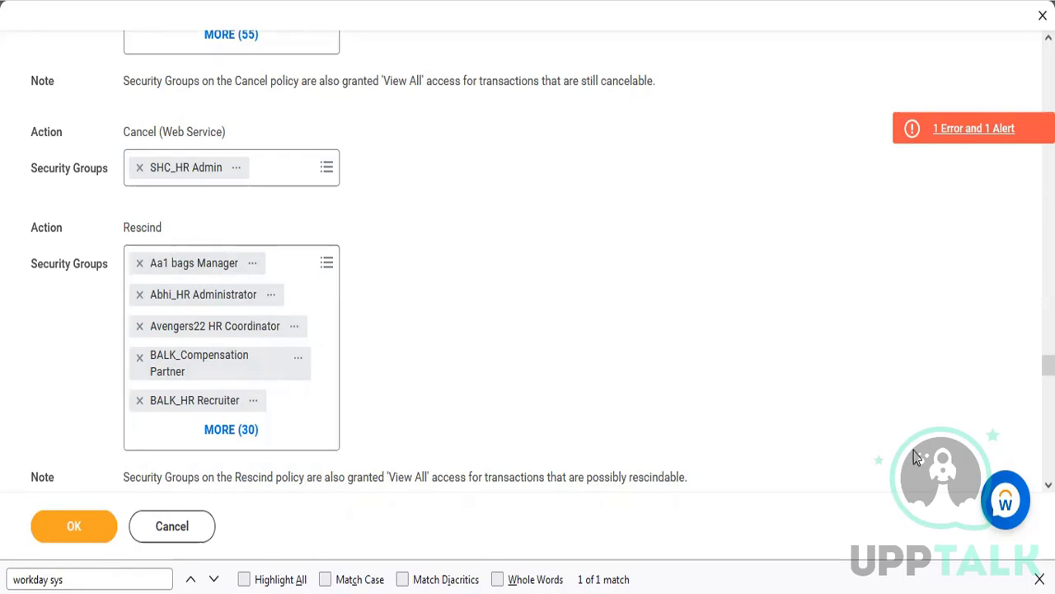
scroll(528, 261, down, 3)
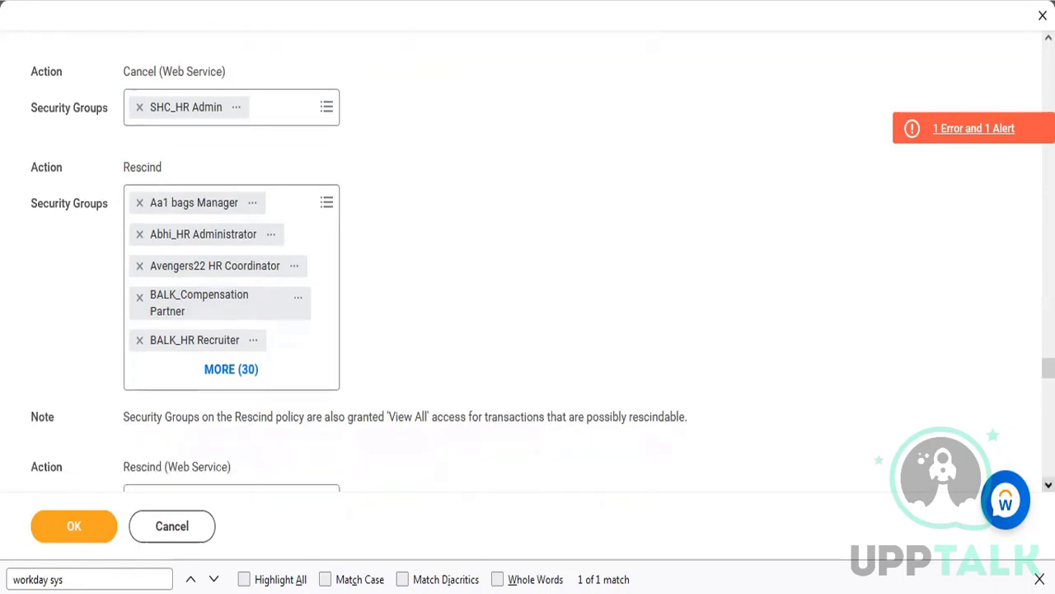
scroll(528, 261, down, 4)
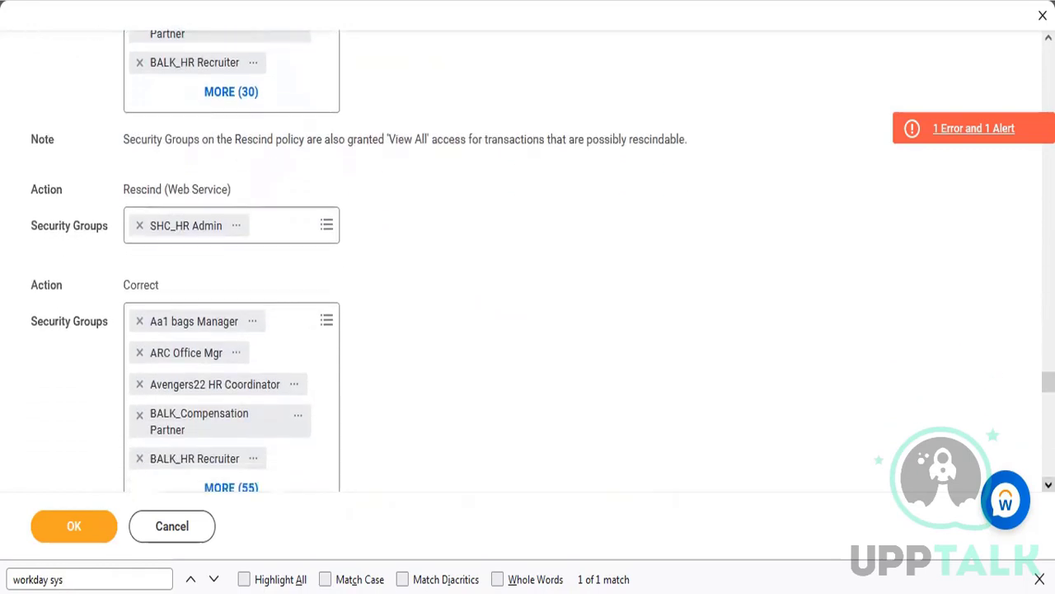
scroll(528, 260, down, 4)
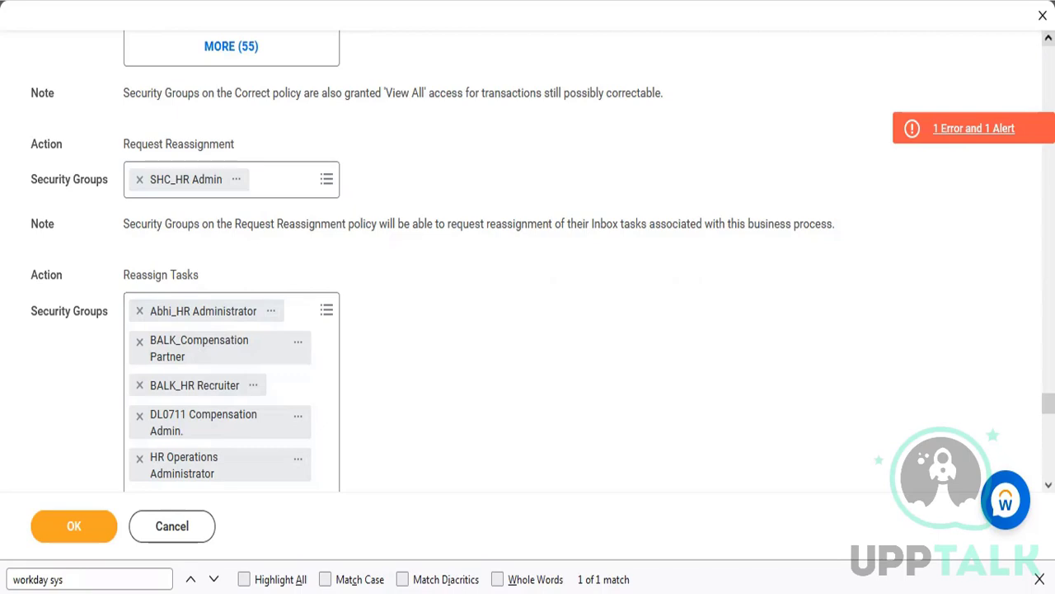
scroll(527, 261, up, 5)
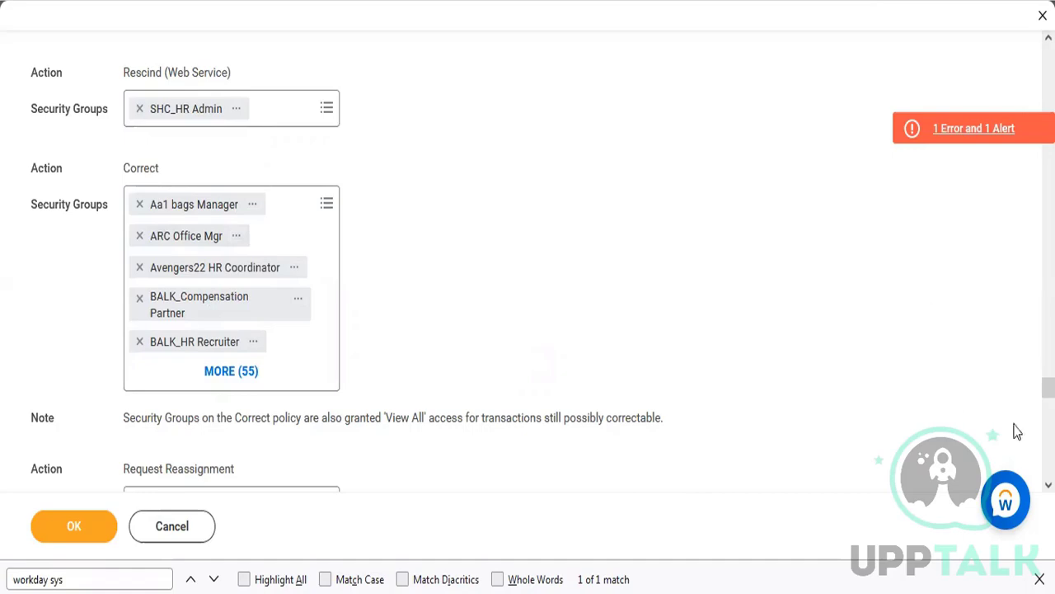
- Review the Hire security policy again from its first initiating action down to the Approve and Ad Hoc Approve security groups
drag(1048, 388, 1048, 55)
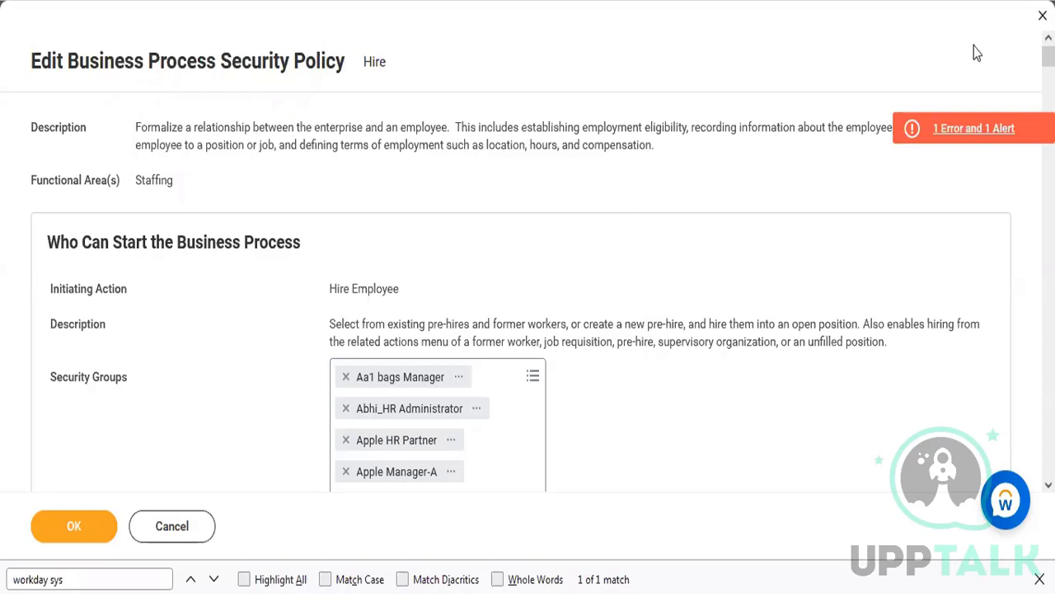
scroll(1049, 56, down, 1)
scroll(520, 263, down, 10)
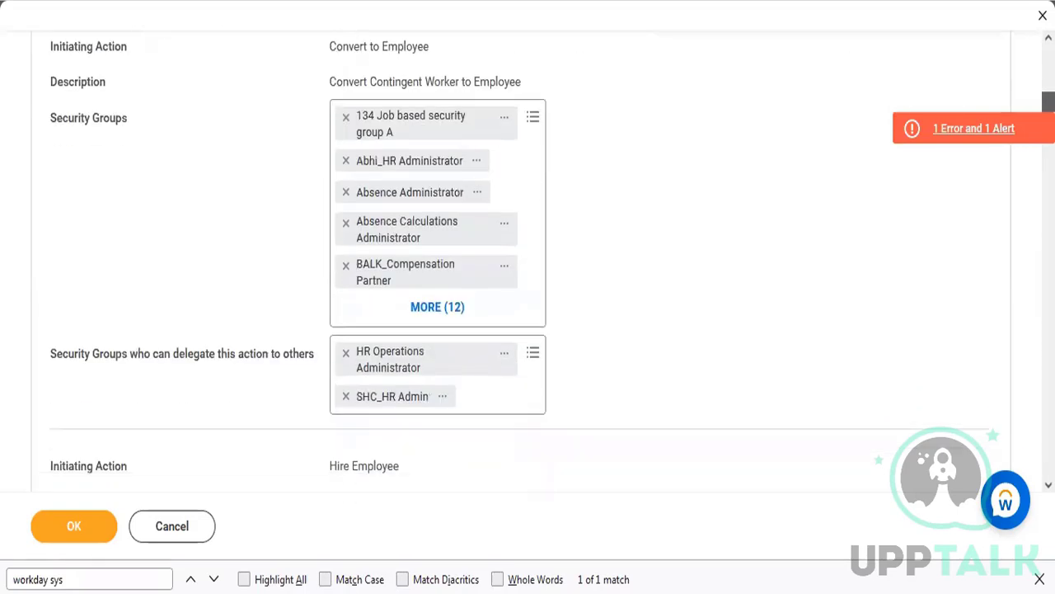
scroll(519, 264, down, 15)
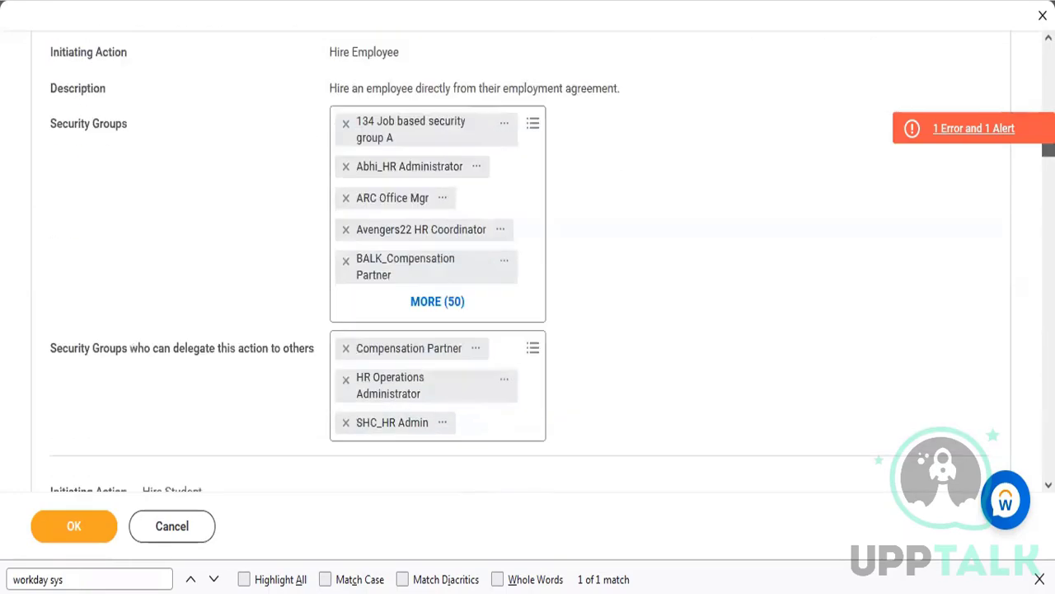
scroll(519, 264, down, 5)
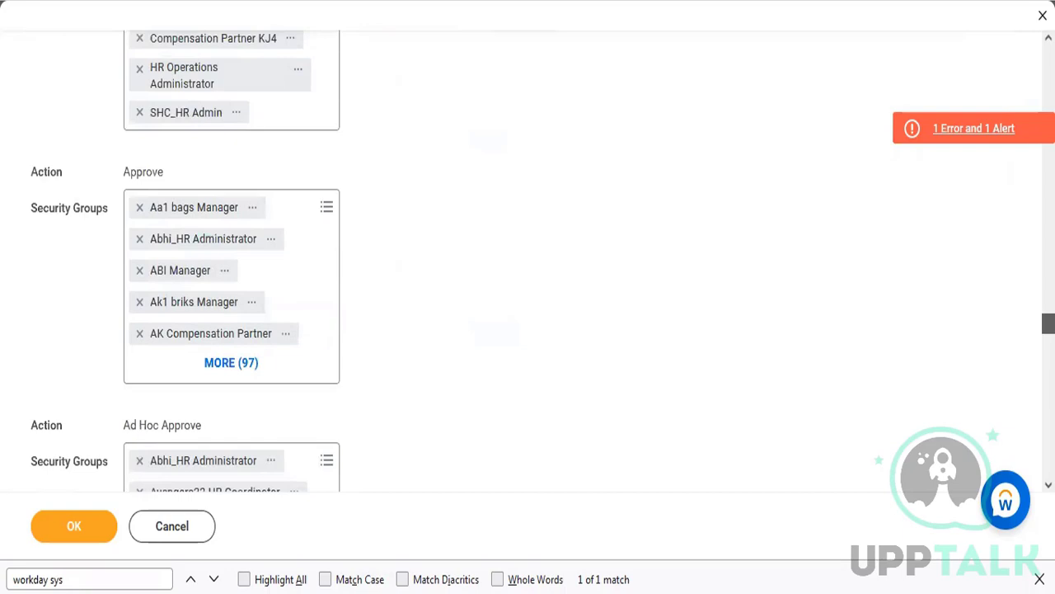
scroll(528, 261, down, 1)
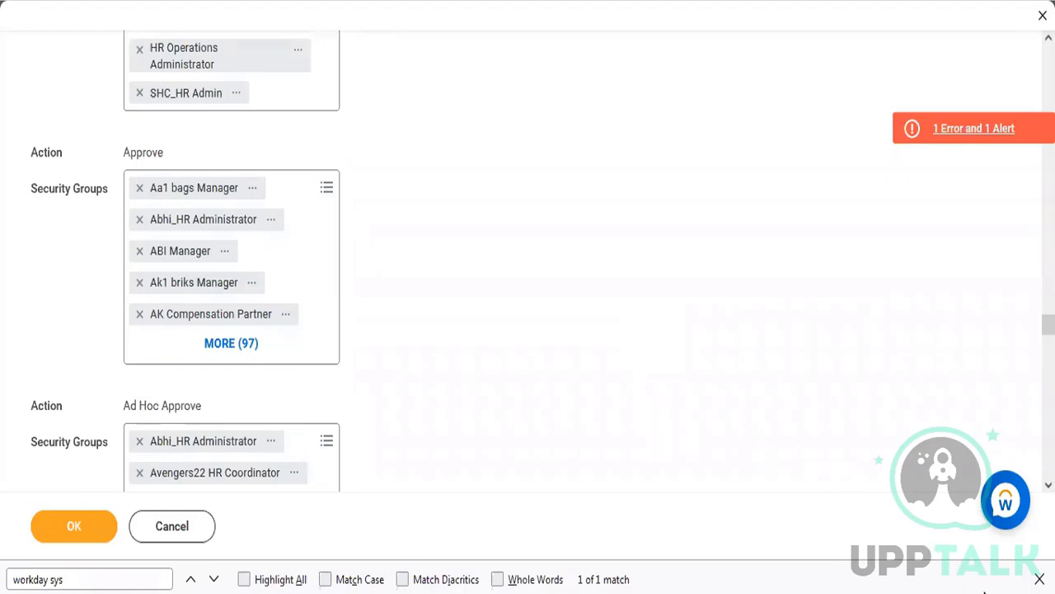
click(1010, 591)
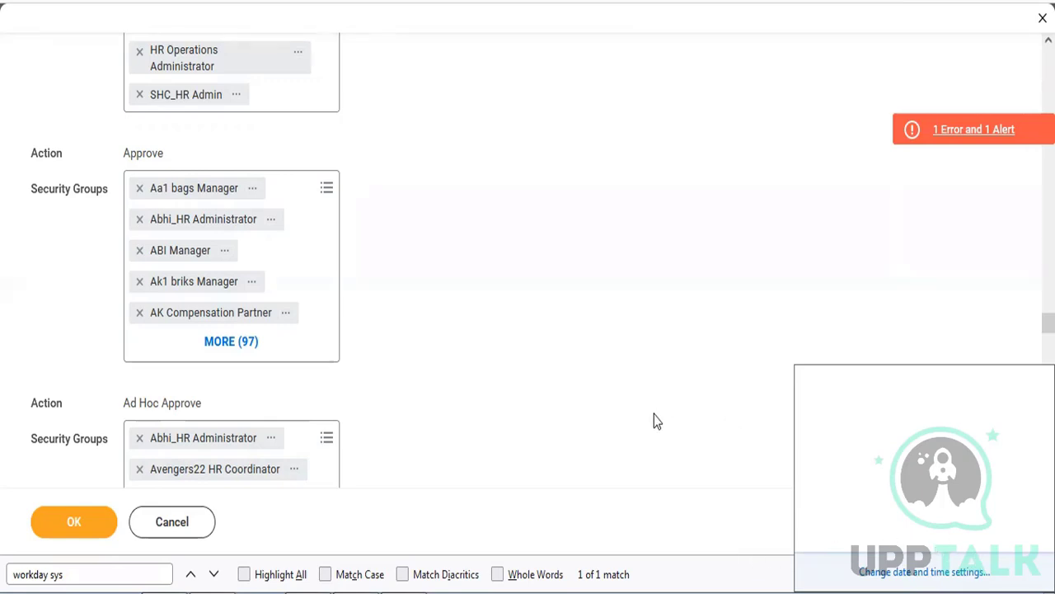
click(629, 423)
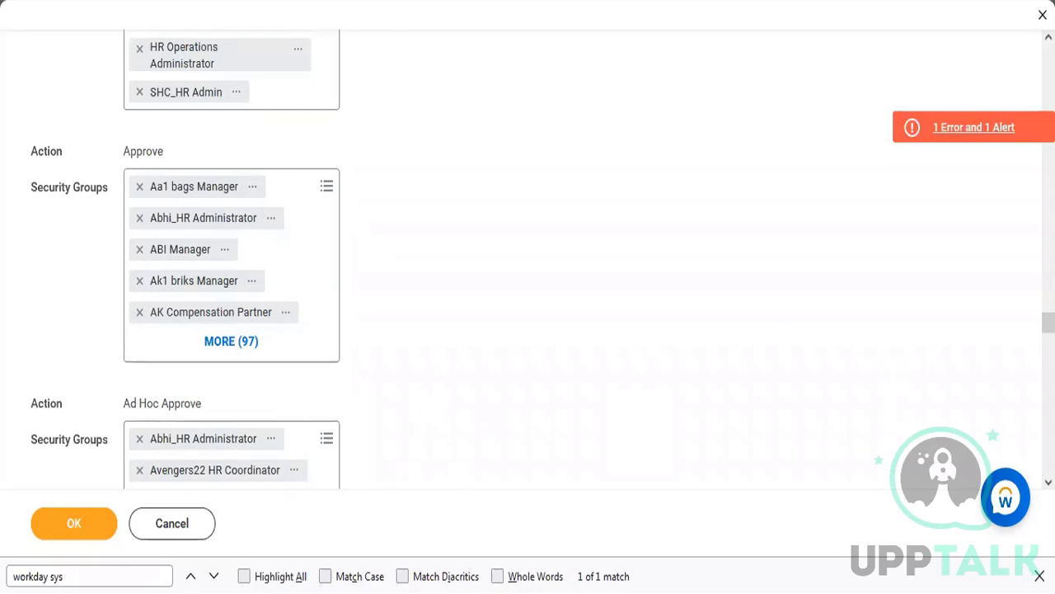
scroll(989, 272, down, 10)
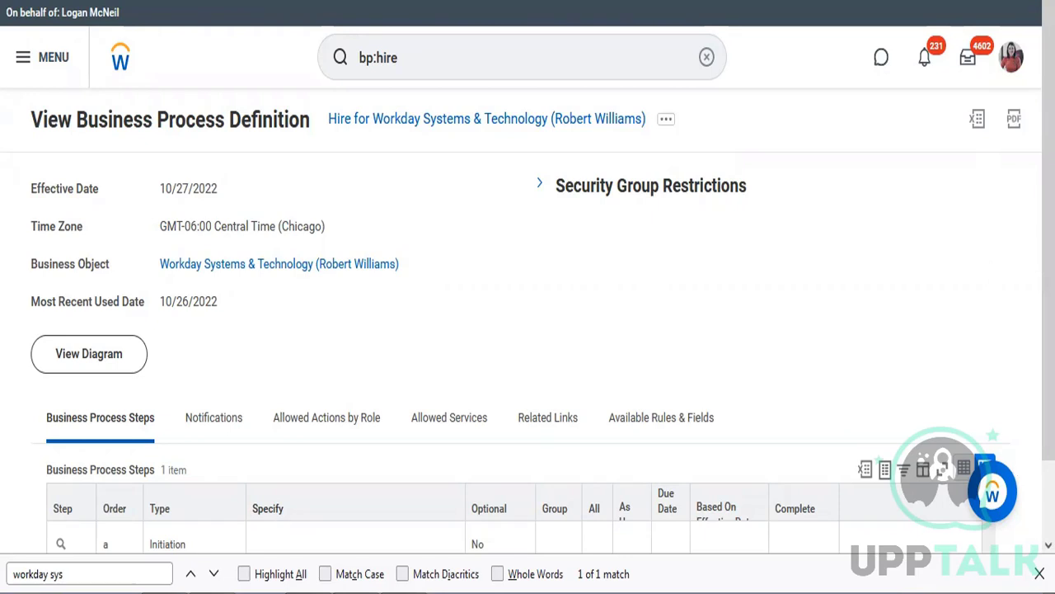
- Review the related business process actions available for the Initiation step of the Hire definition, including Create Condition Rule
scroll(896, 427, down, 1)
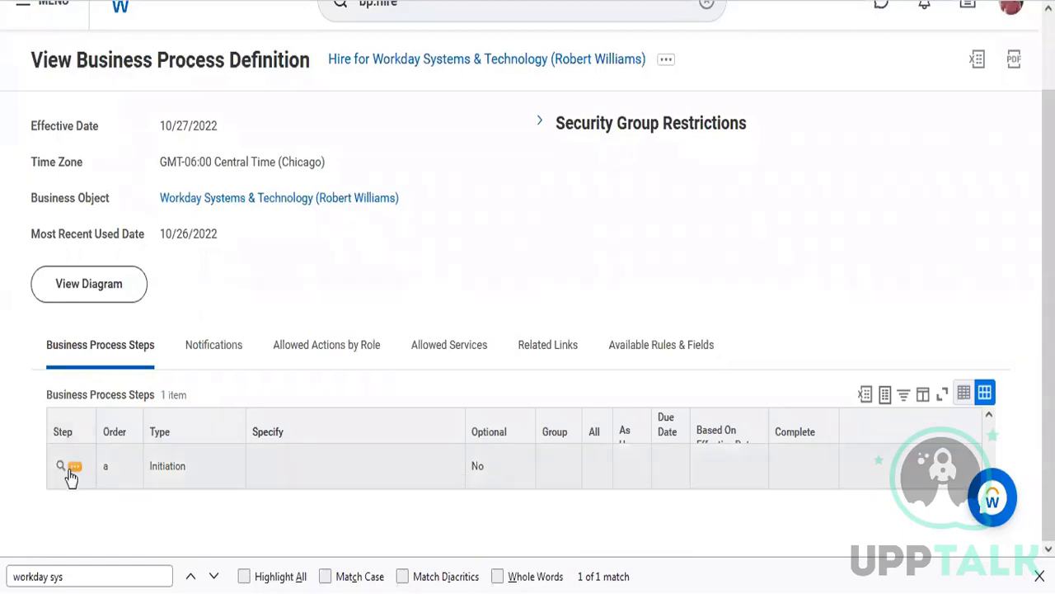
click(73, 470)
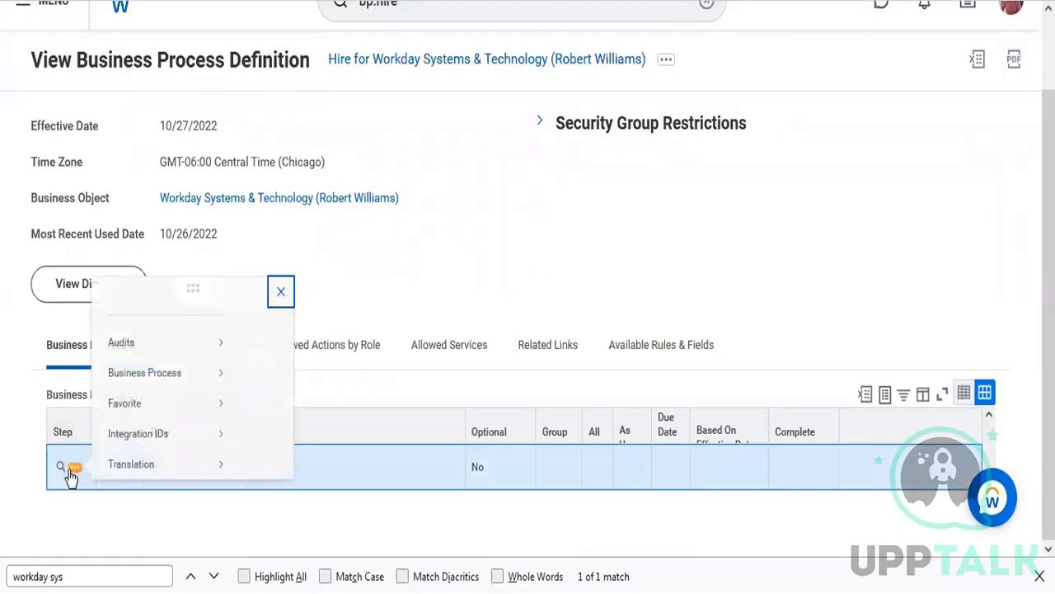
mouse_move(165, 365)
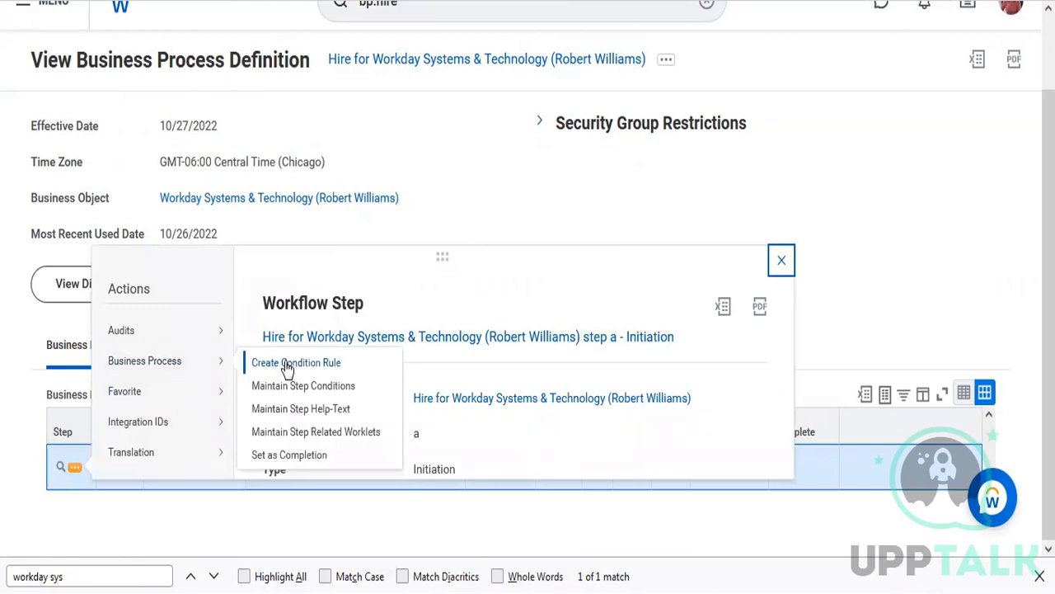
click(345, 515)
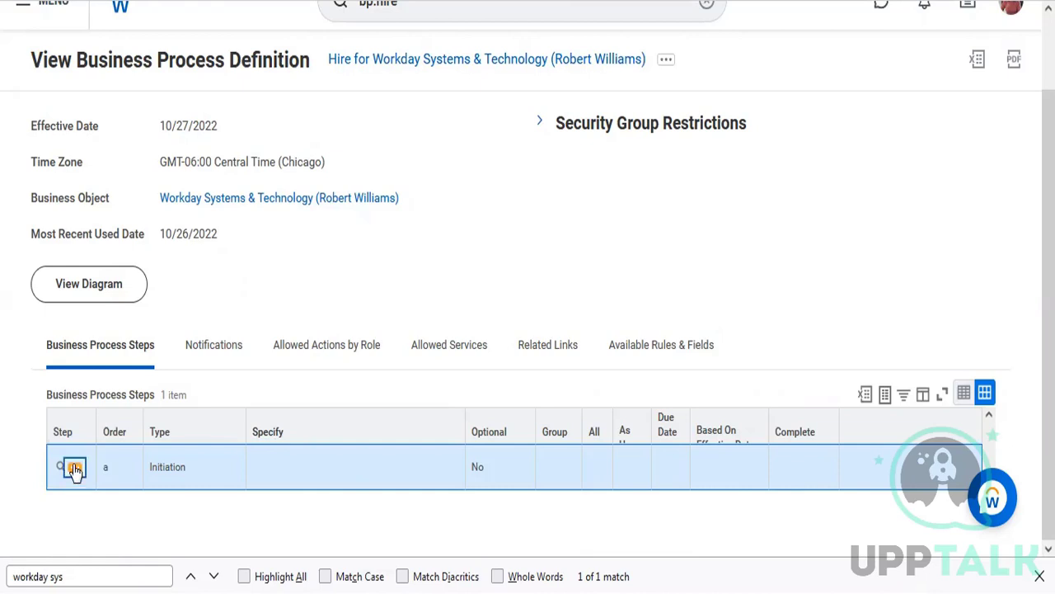
click(73, 469)
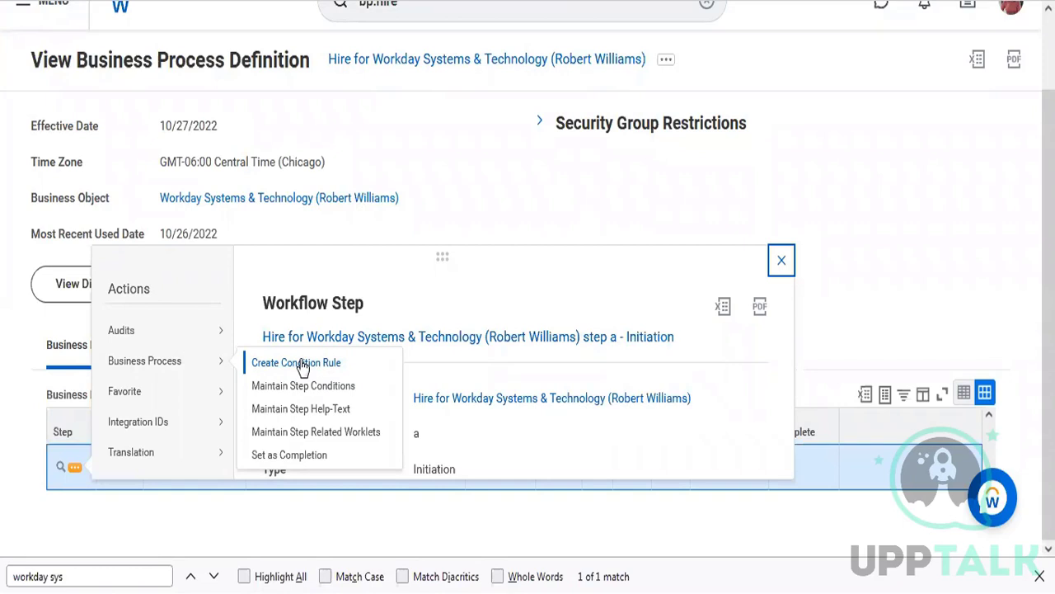
click(243, 529)
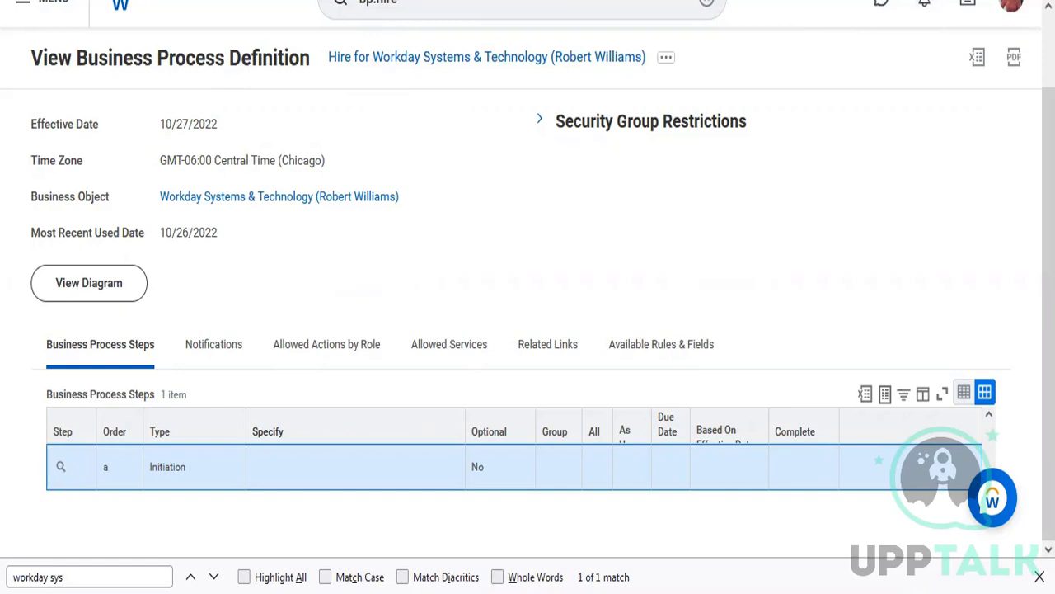
- Clear the existing bp:hire query from the global search
drag(1049, 124, 1049, 42)
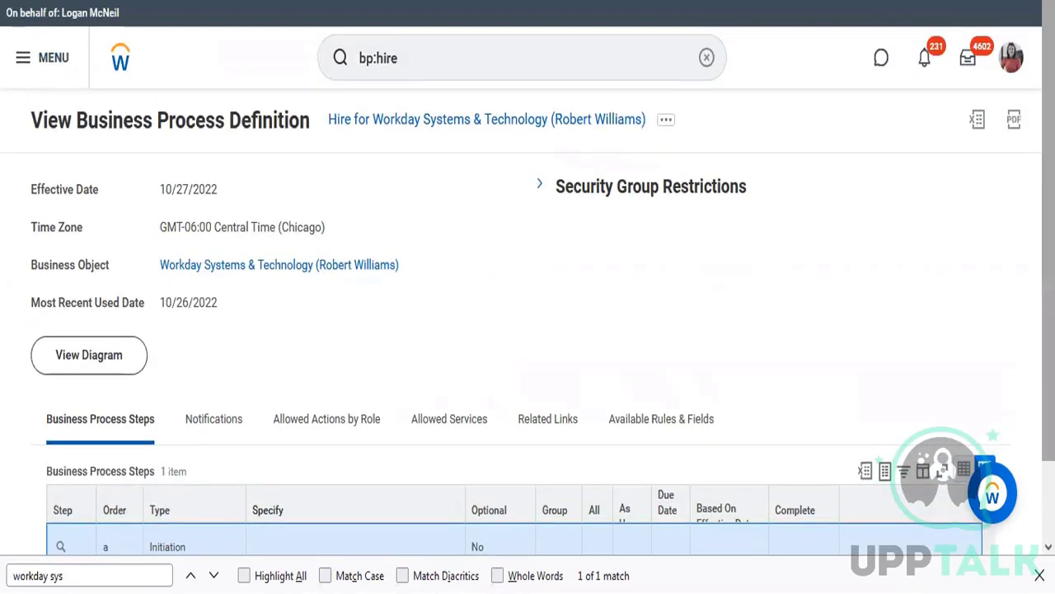
click(541, 63)
key(shift+Home)
key(ctrl+shift+Right)
text(cr)
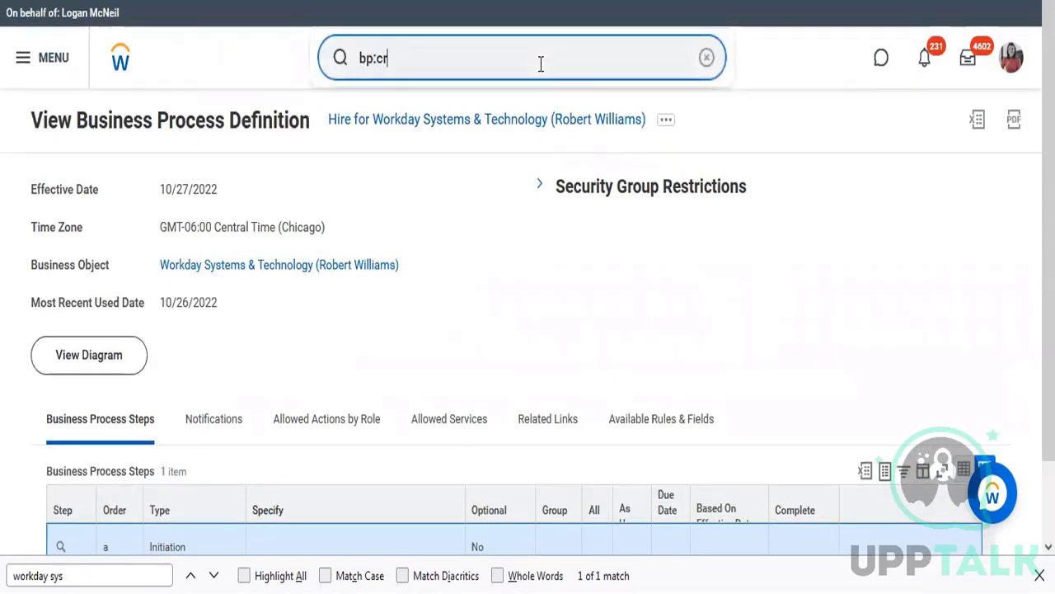
text(eate)
key(ctrl+a)
key(BackSpace)
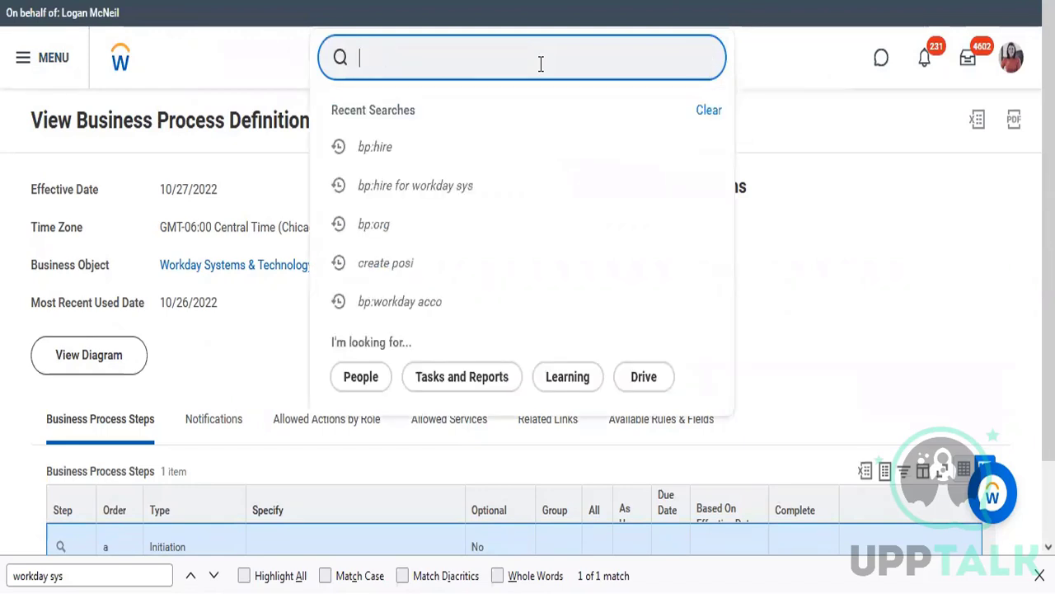
- Search for create business process and open the Create Business Process Definition (Default Definition) task
text(create )
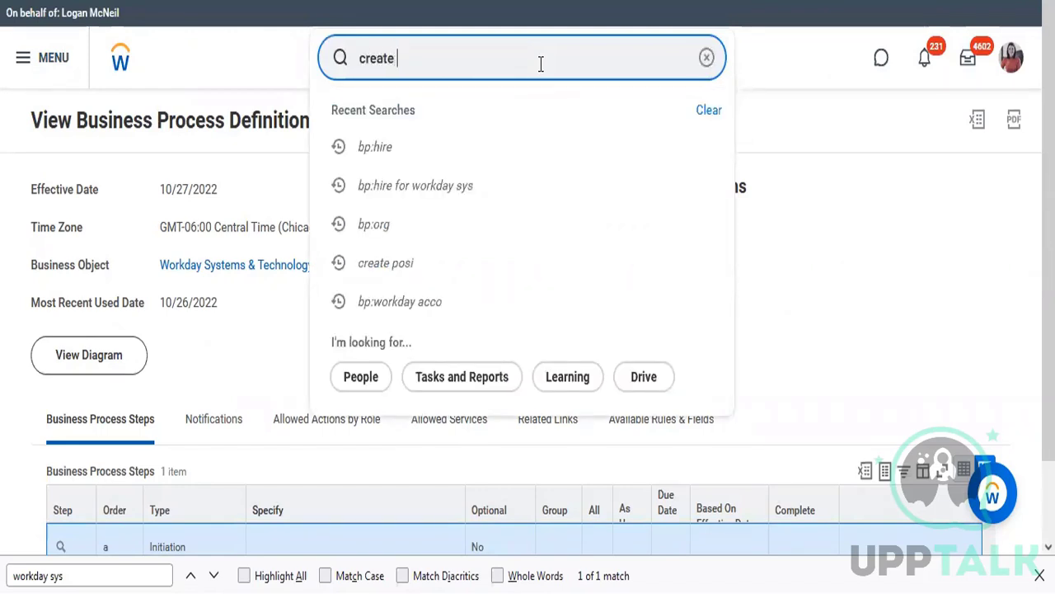
text(business)
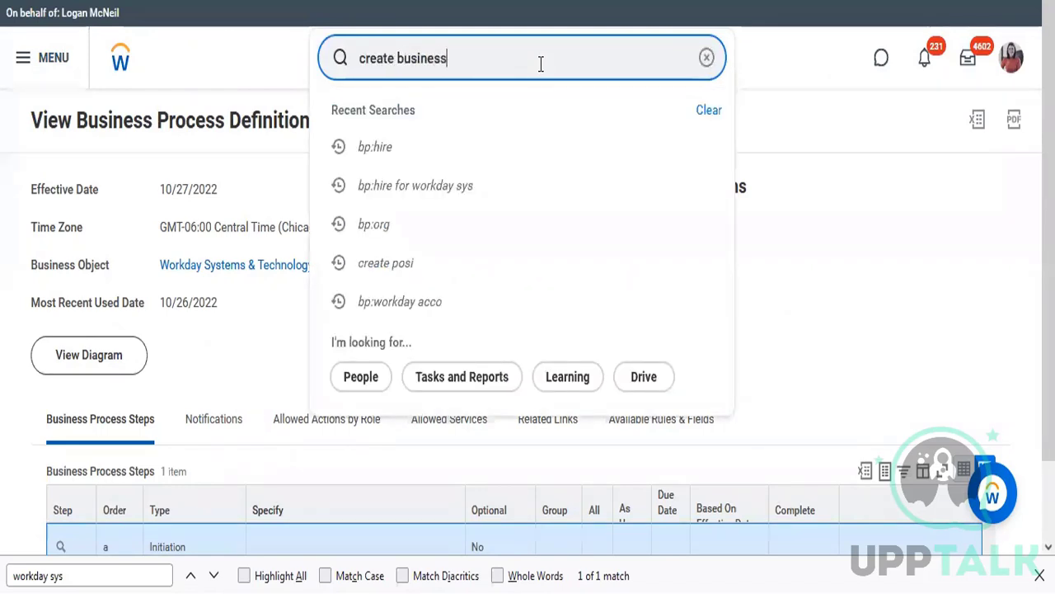
text( process)
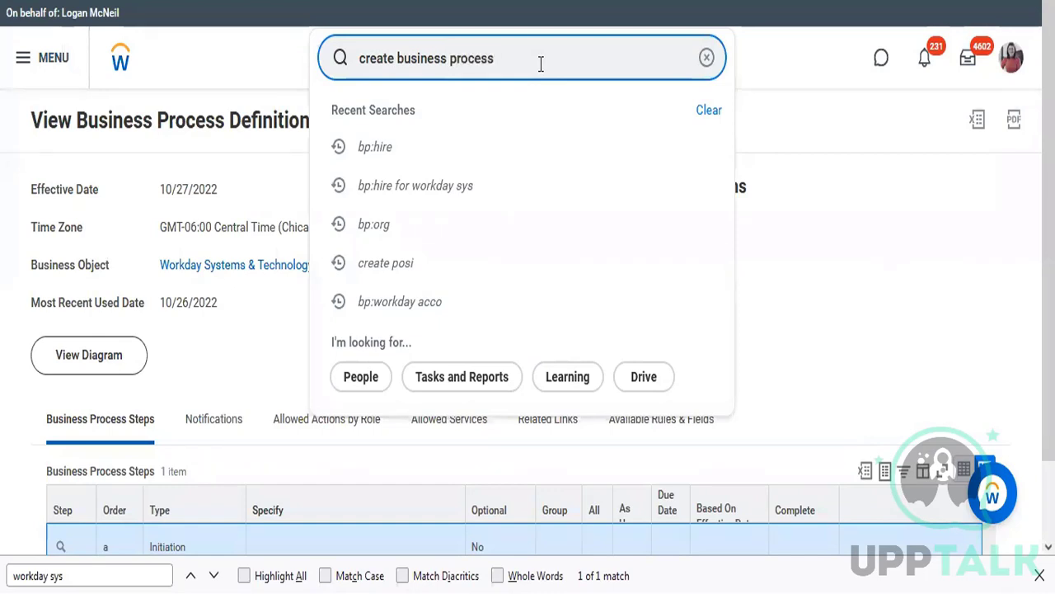
text( de)
key(BackSpace)
key(BackSpace)
text(i)
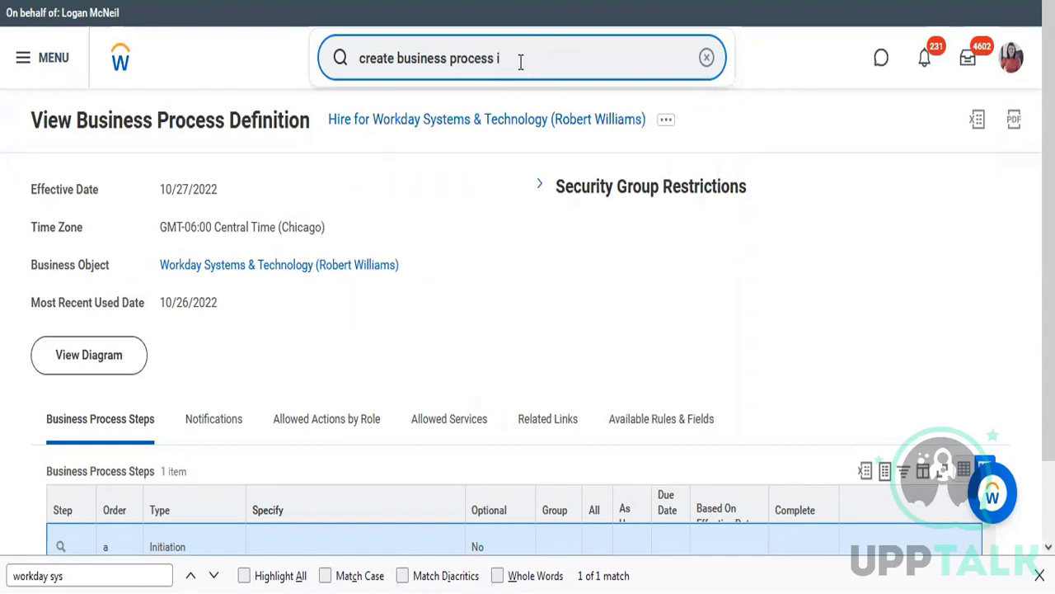
key(BackSpace)
key(BackSpace)
key(BackSpace)
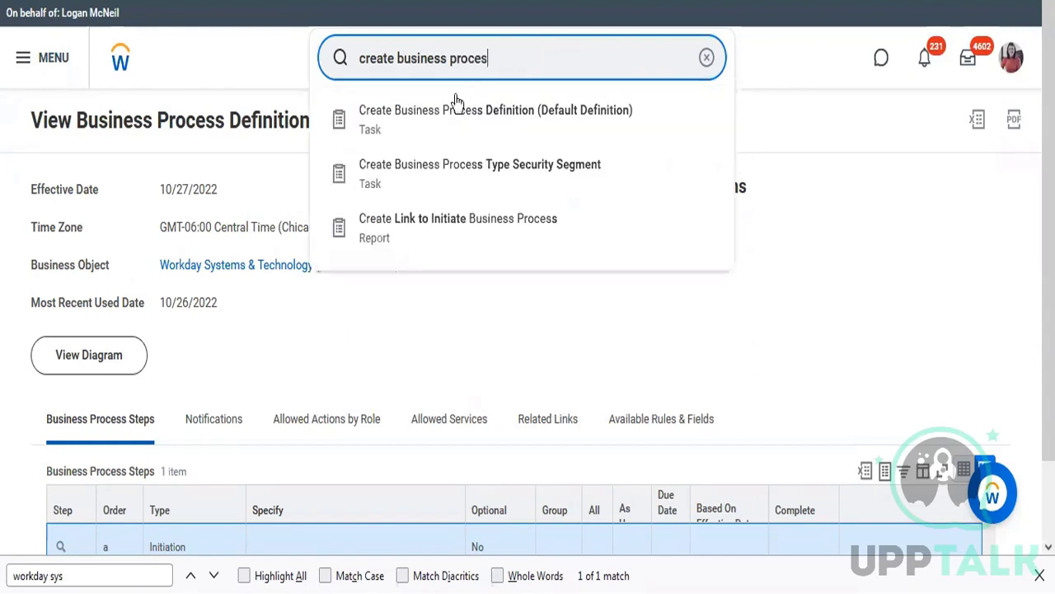
click(483, 118)
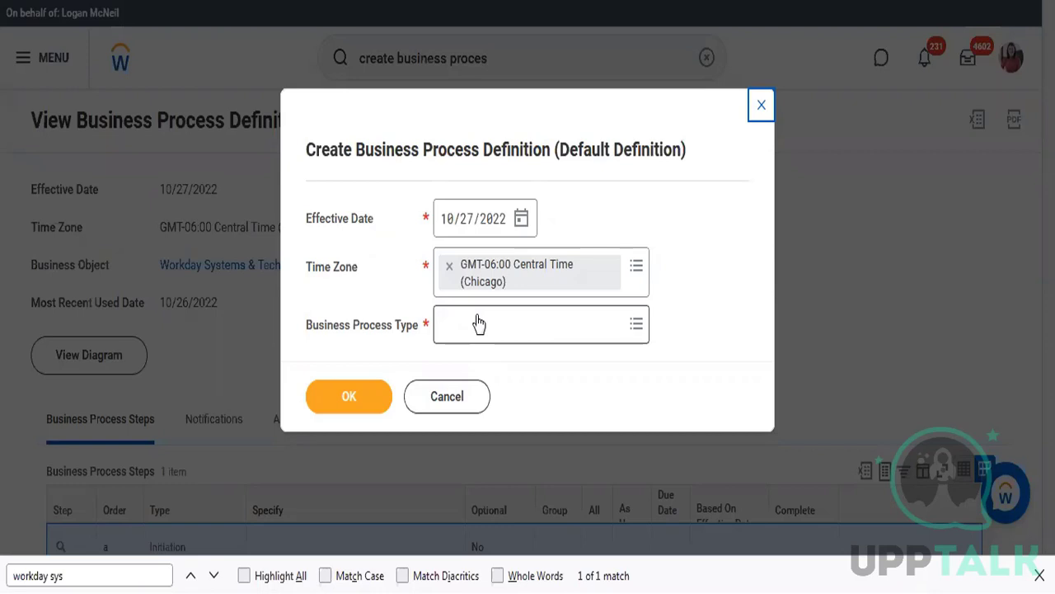
- Browse the Business Process Type options for the new default definition and search them for Hire
click(478, 323)
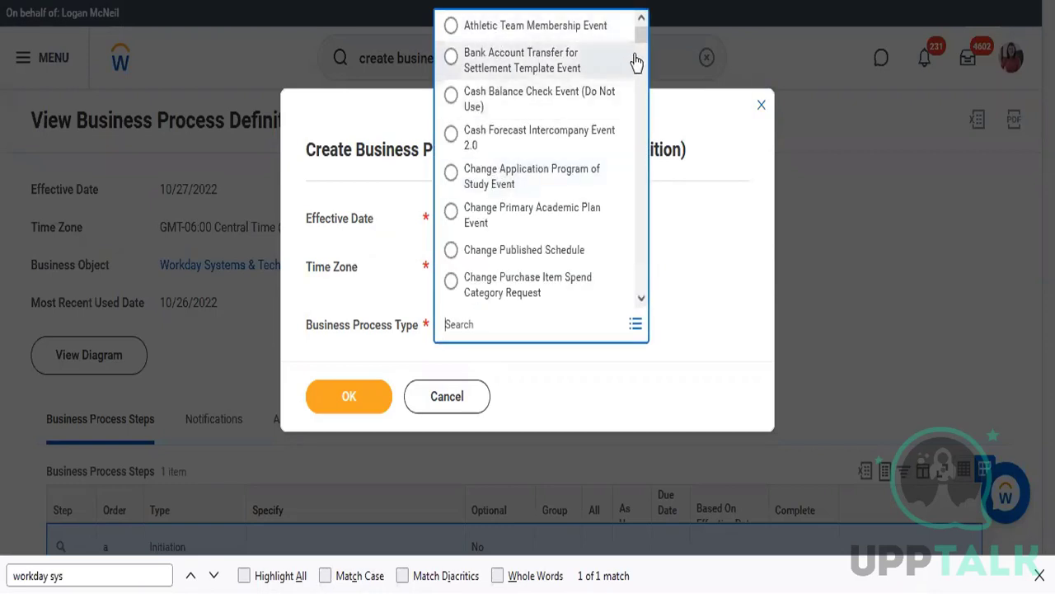
drag(640, 28, 637, 338)
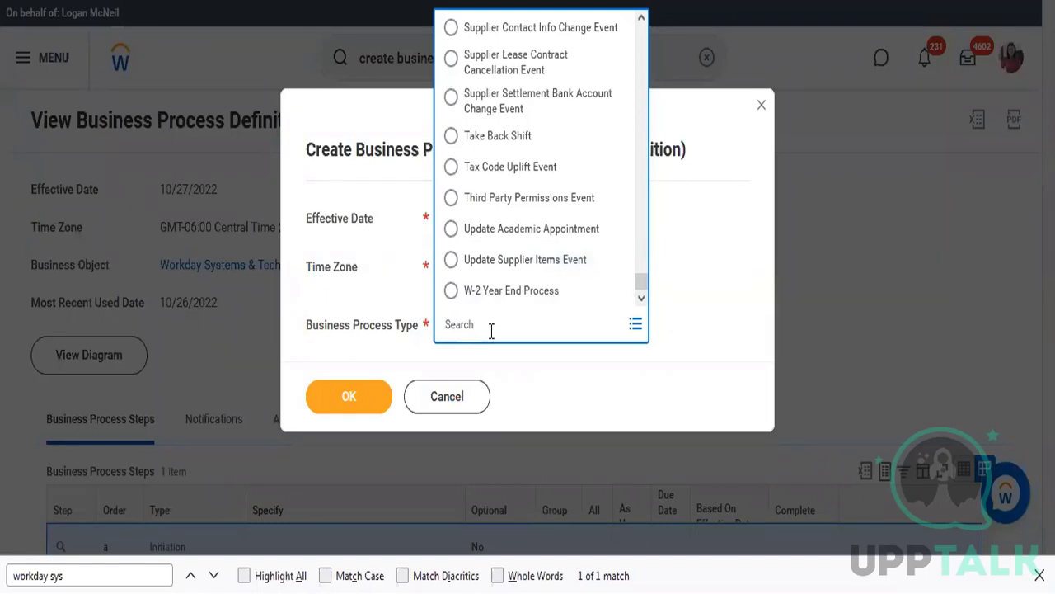
text(Hire)
key(Return)
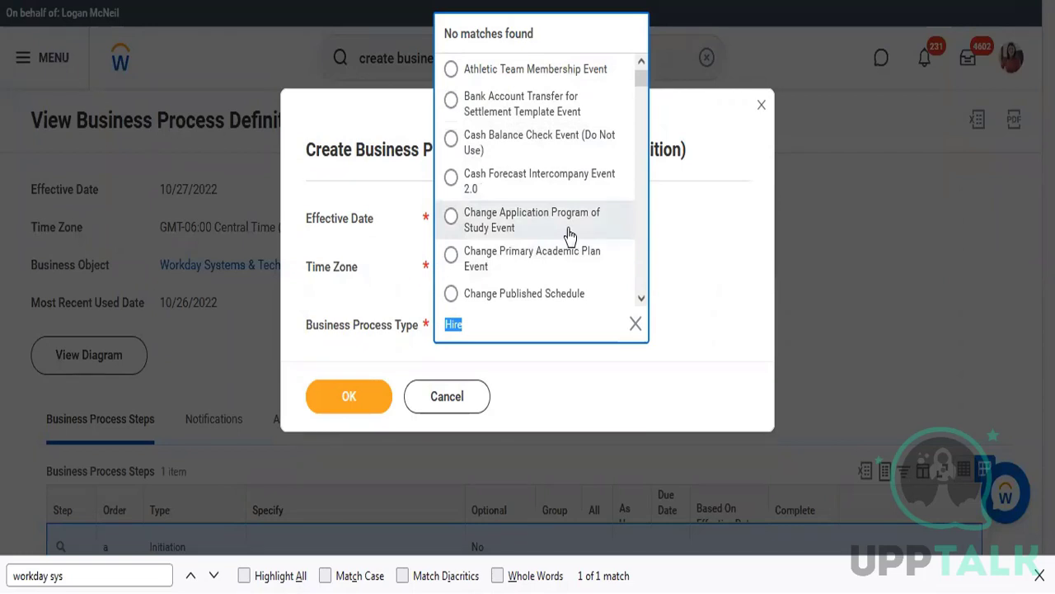
- Search the Business Process Type options for create position and job requi, and cancel creating the default definition
click(510, 320)
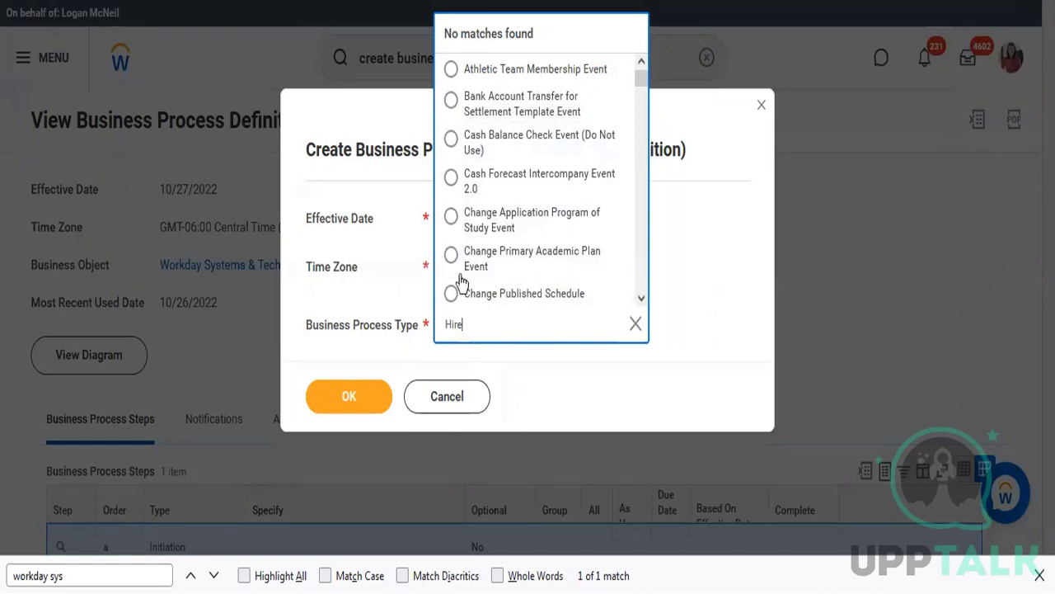
double_click(497, 320)
text(create position)
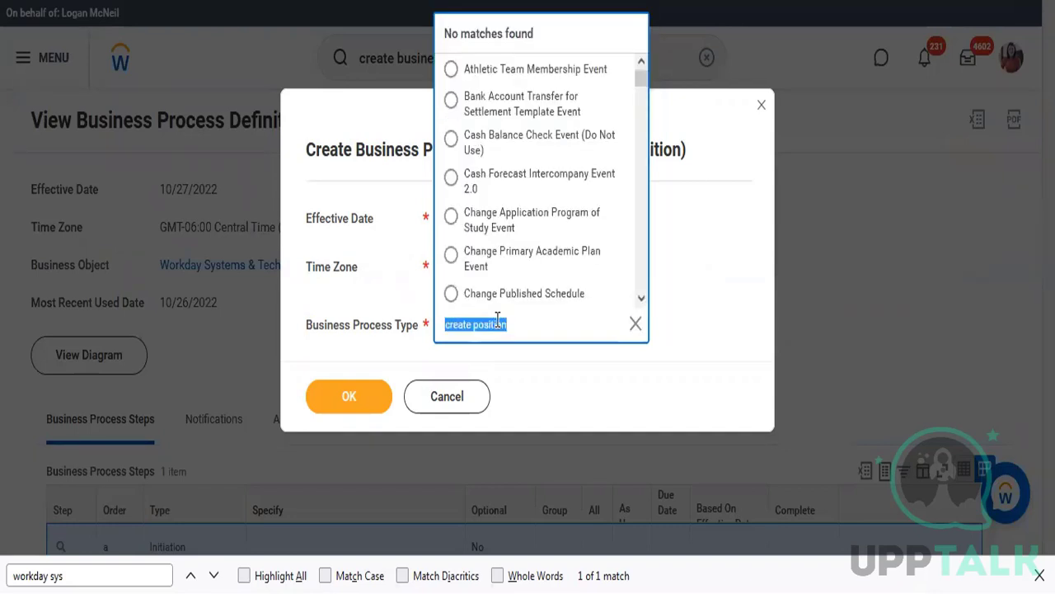
text(job requi)
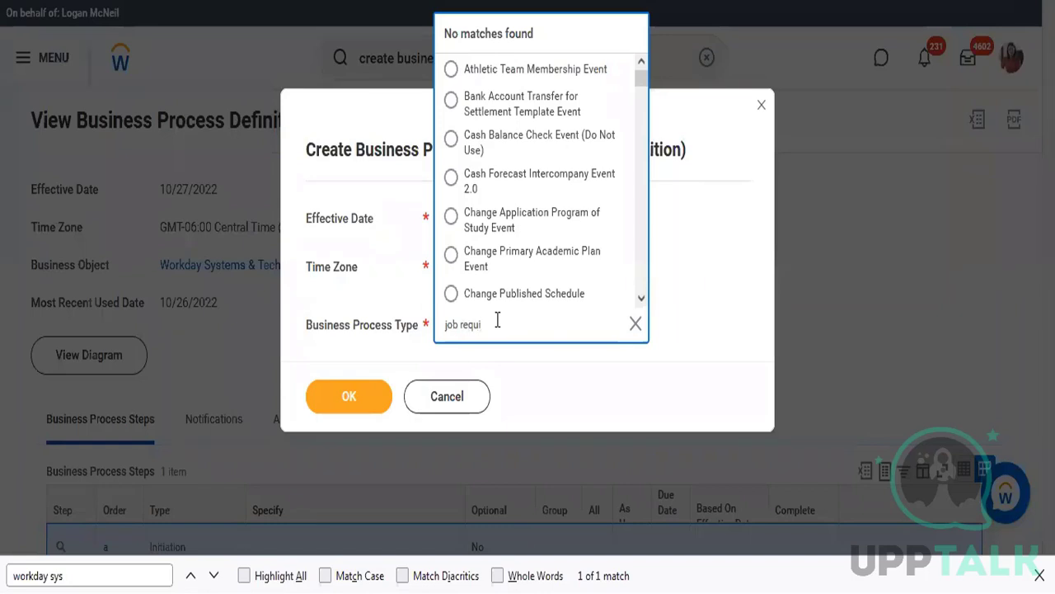
key(Return)
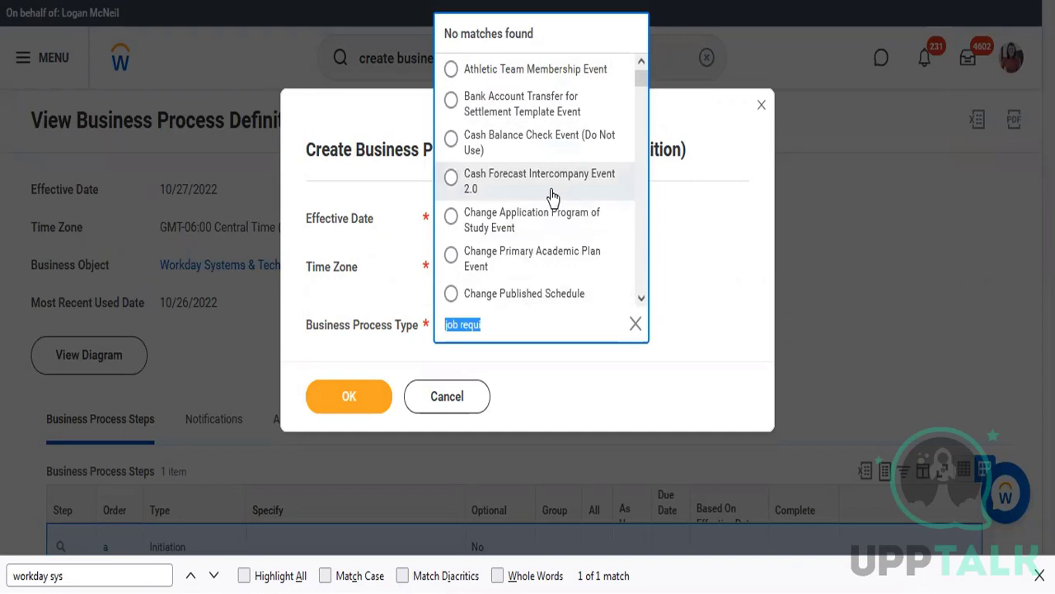
click(404, 192)
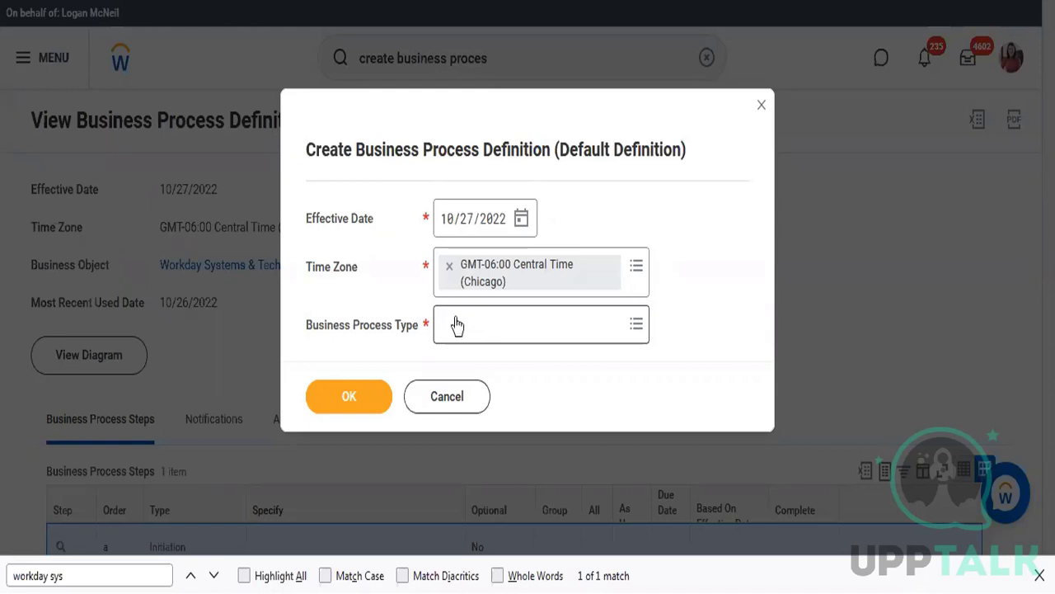
click(446, 403)
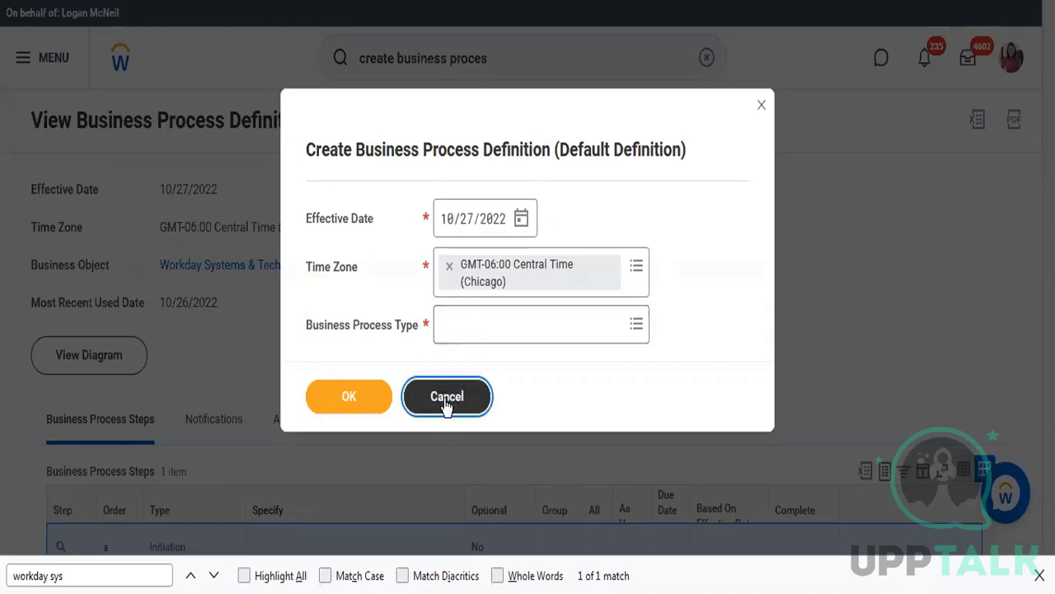